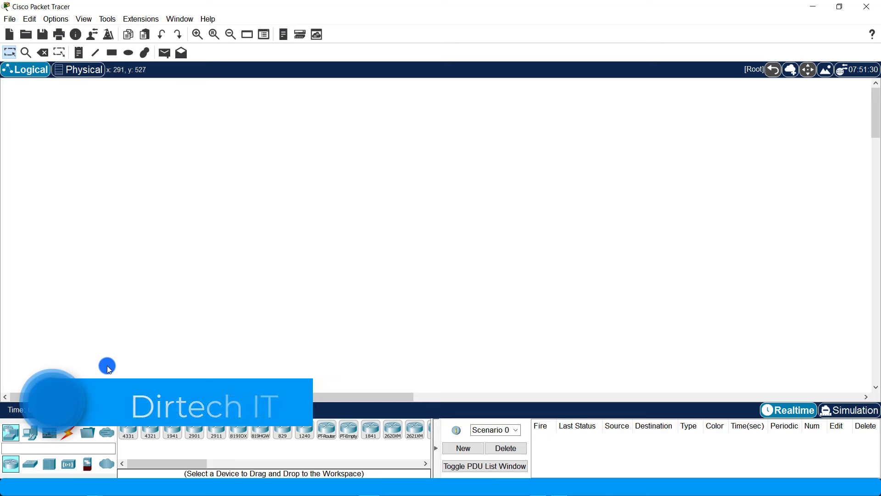
- Place a 2960 switch, a server and a PC, with Switch1 lined up under Server1
left_click(30, 464)
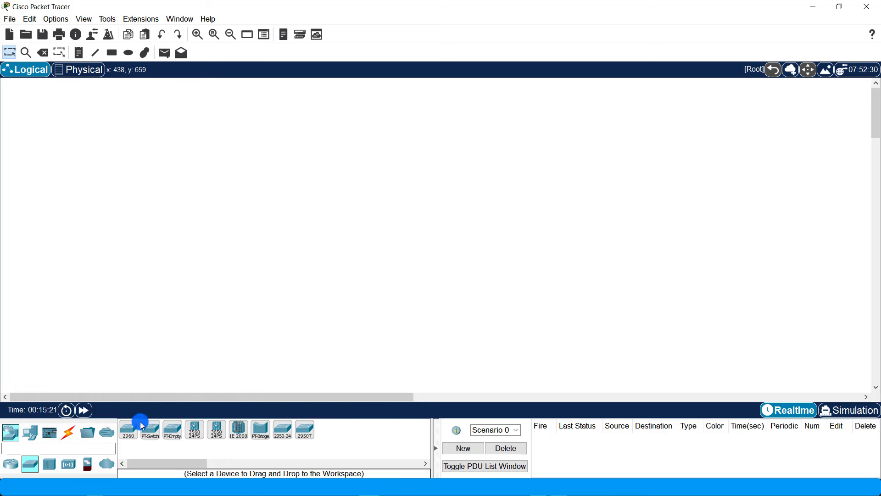
left_click(140, 422)
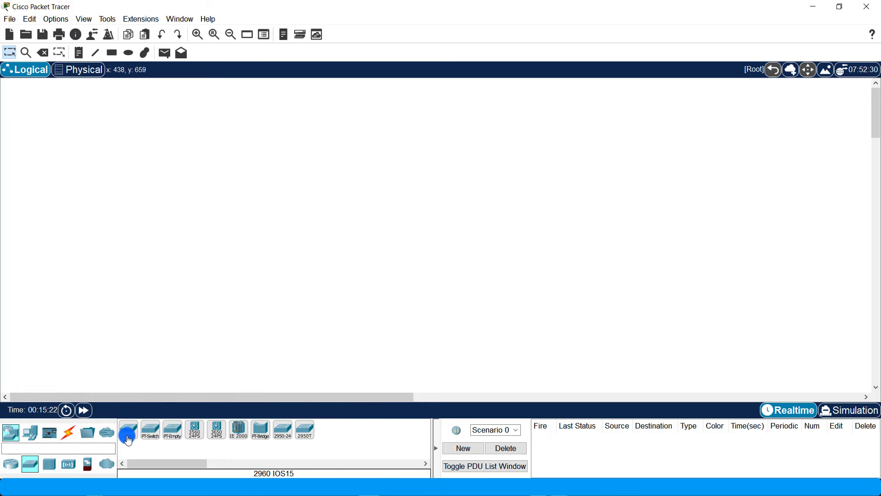
left_click(368, 204)
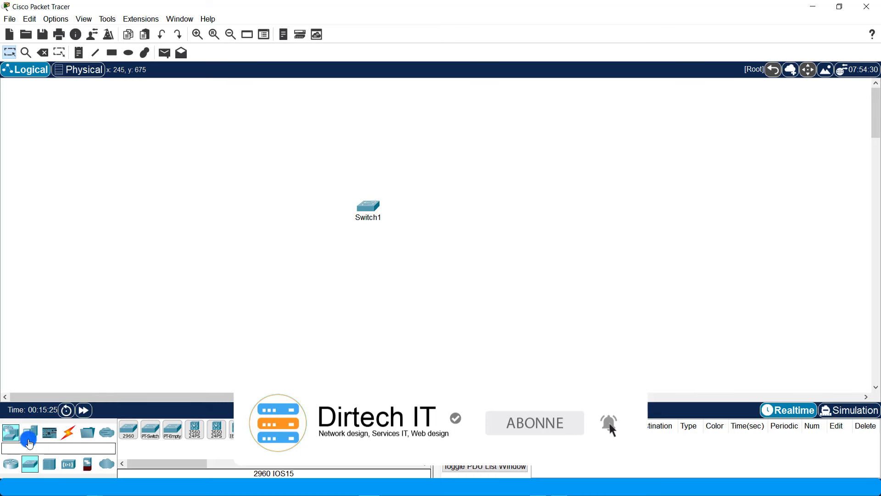
left_click(29, 440)
left_click(179, 428)
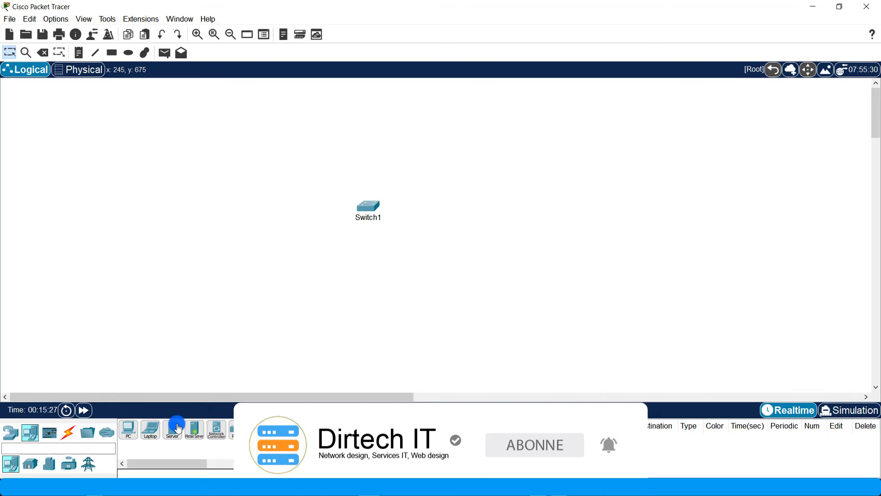
left_click(373, 91)
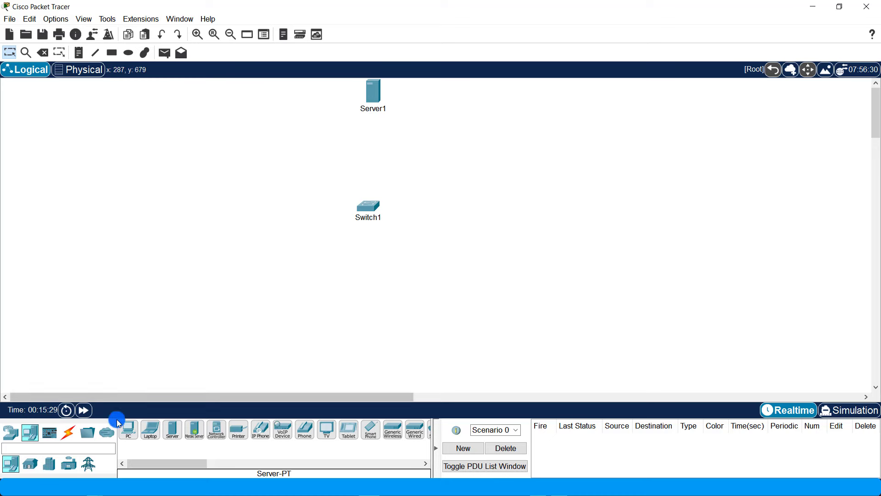
left_click(129, 433)
left_click(208, 206)
left_click_drag(366, 210, 370, 207)
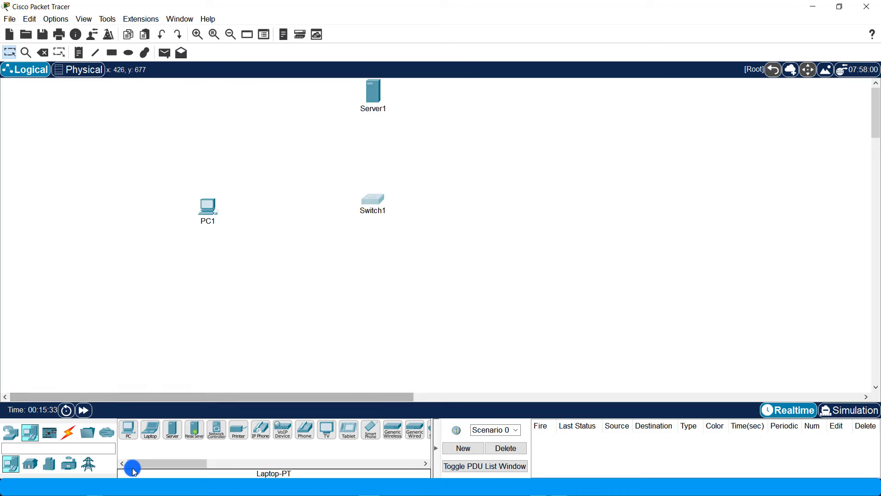
- Place four lightweight access points in a row below the switch
left_click(10, 433)
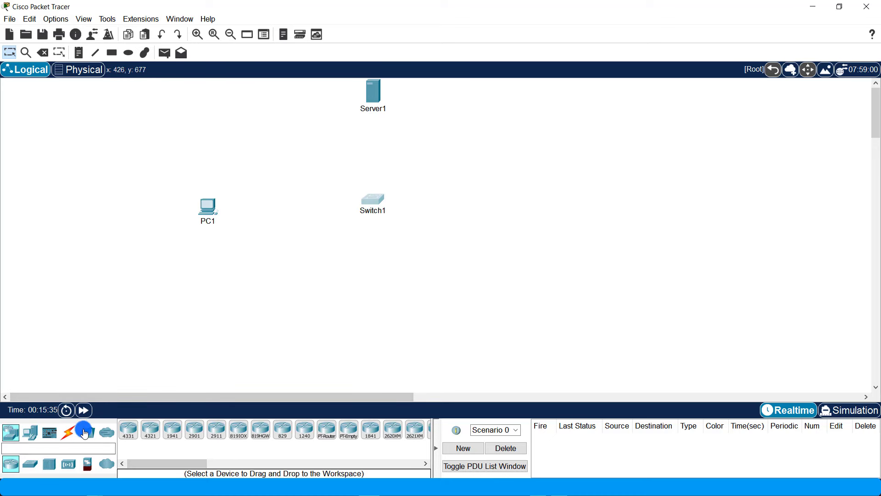
left_click(68, 465)
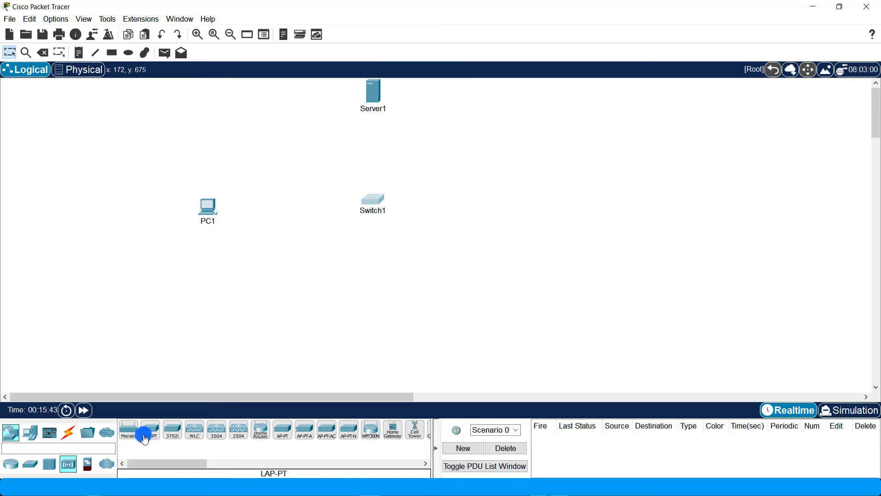
left_click(203, 309)
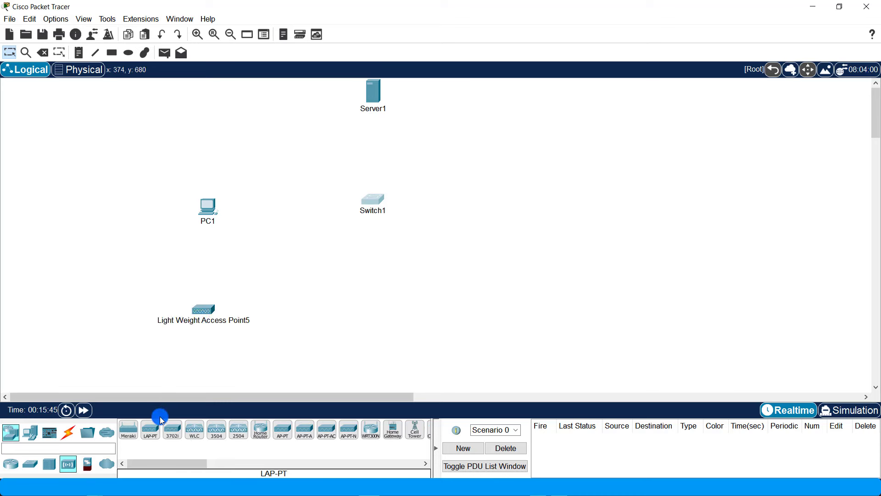
left_click(149, 436)
left_click(305, 316)
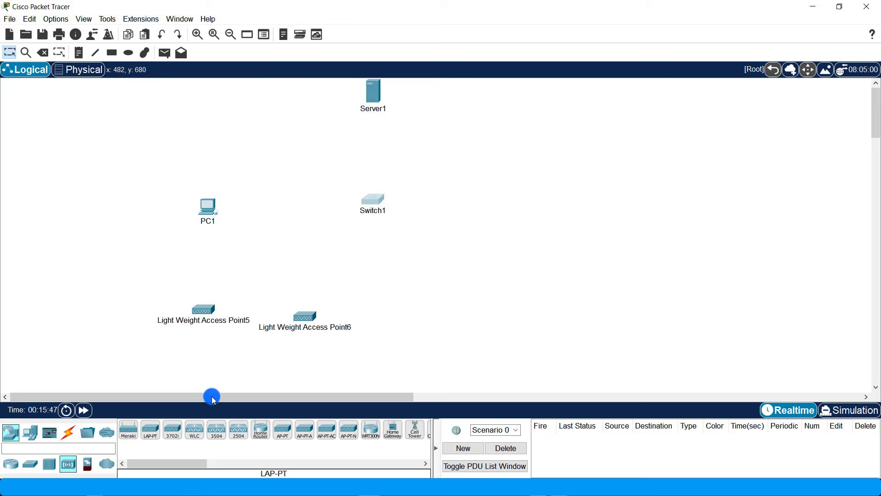
left_click(151, 431)
left_click(402, 315)
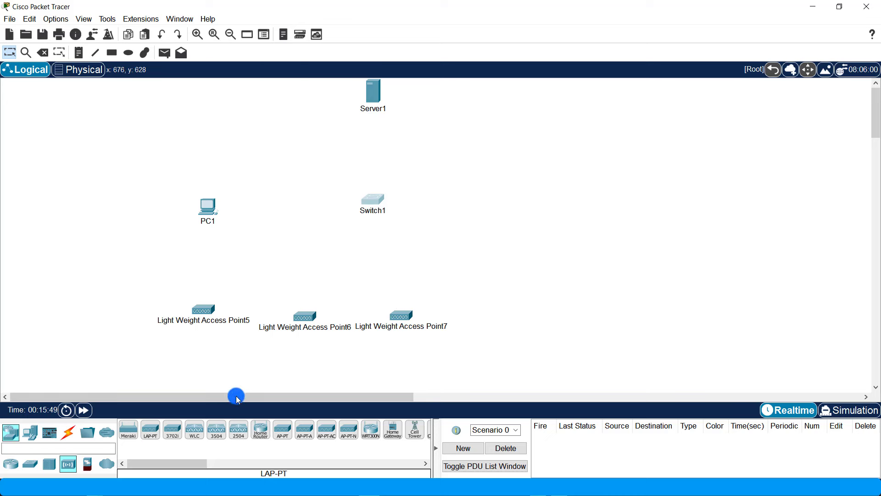
left_click(151, 434)
left_click(517, 311)
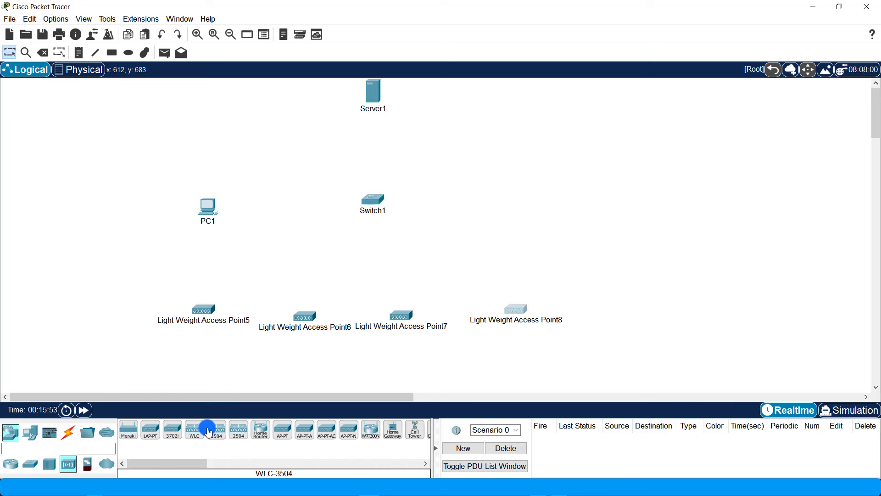
- Place the 2504 wireless LAN controller to the right of Switch1
left_click(239, 432)
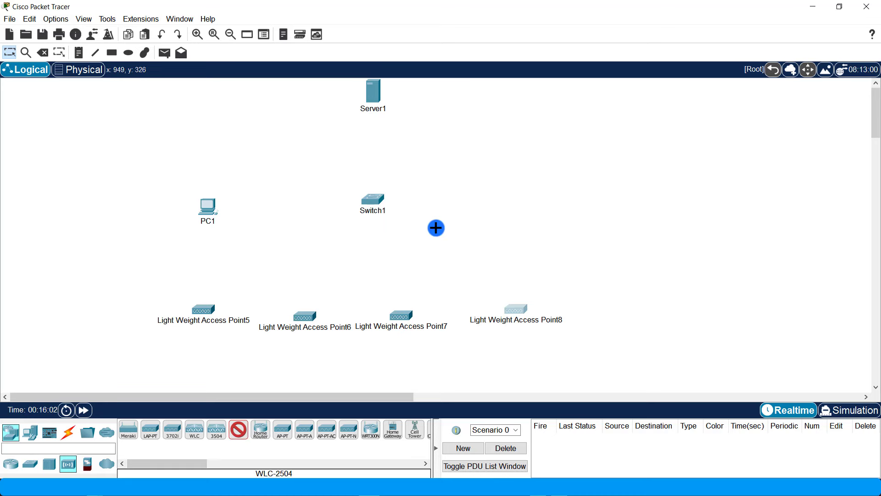
left_click(551, 195)
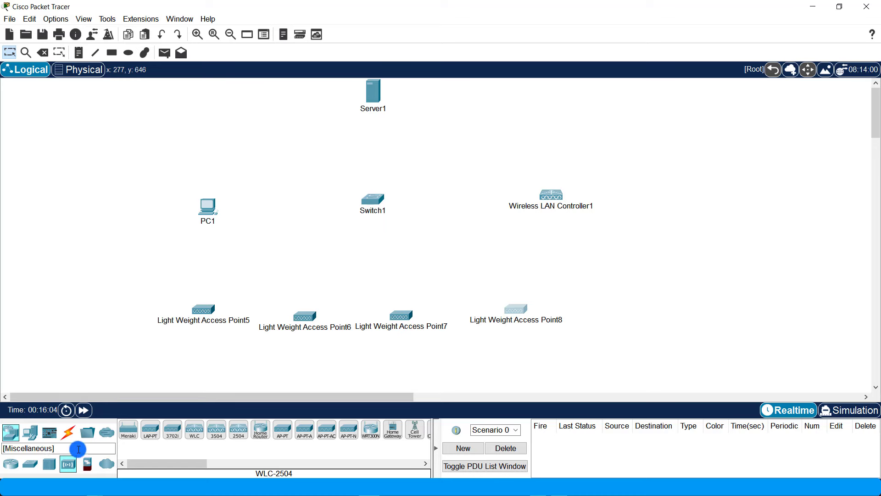
left_click(68, 431)
- Cable Server1, PC1 and the wireless LAN controller to Switch1 with automatic connections
left_click(121, 433)
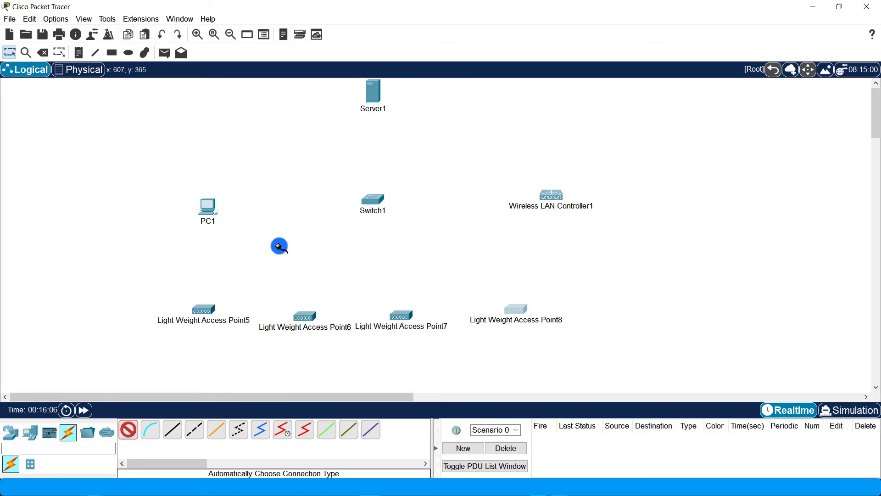
left_click(373, 97)
left_click(373, 200)
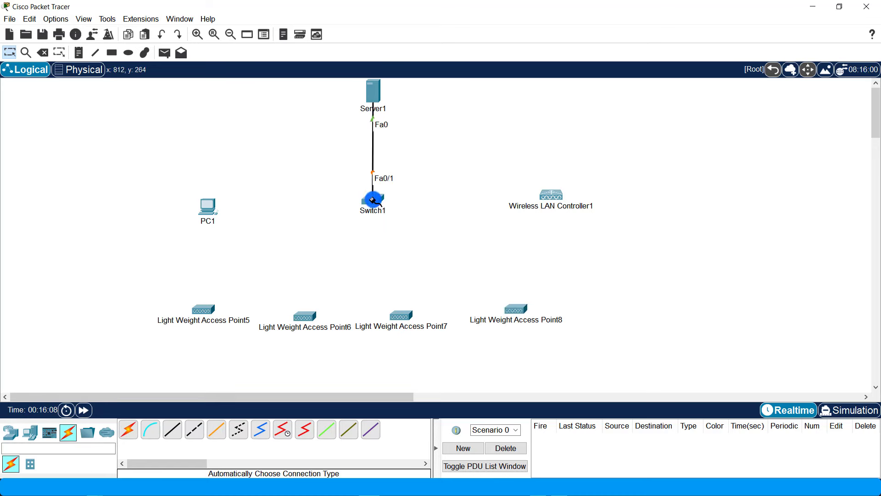
left_click(128, 430)
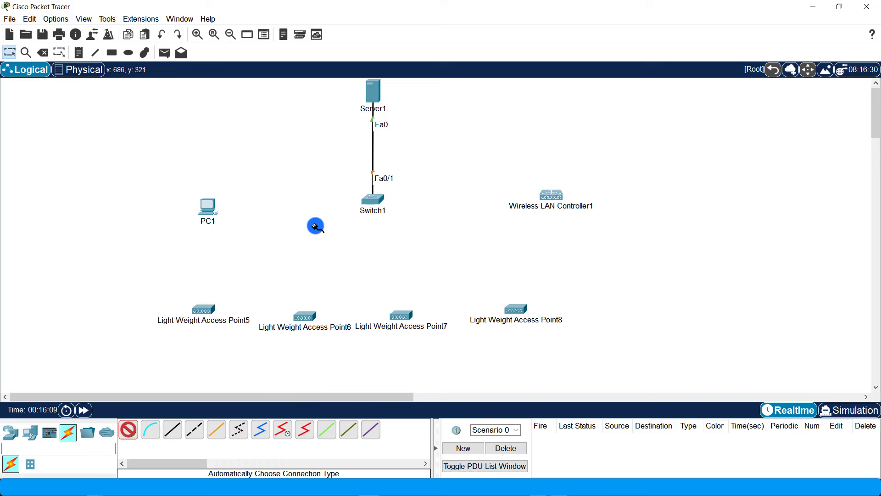
left_click(373, 200)
left_click(210, 205)
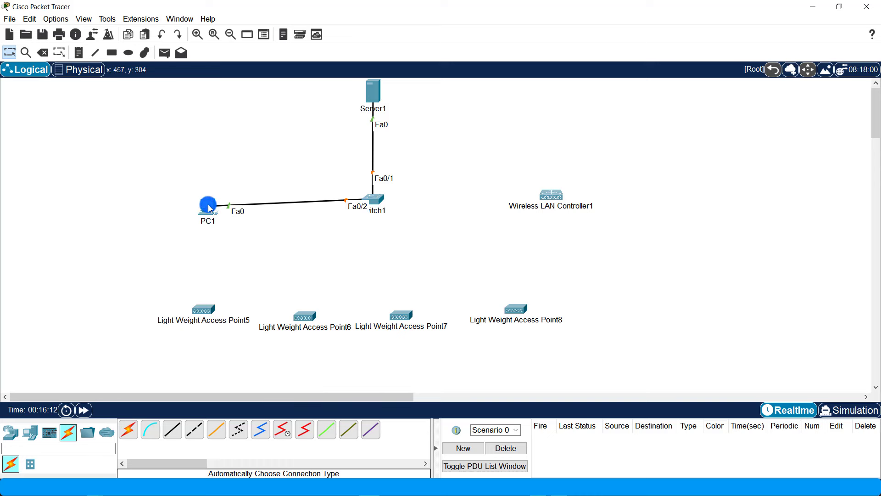
left_click_drag(210, 208, 204, 199)
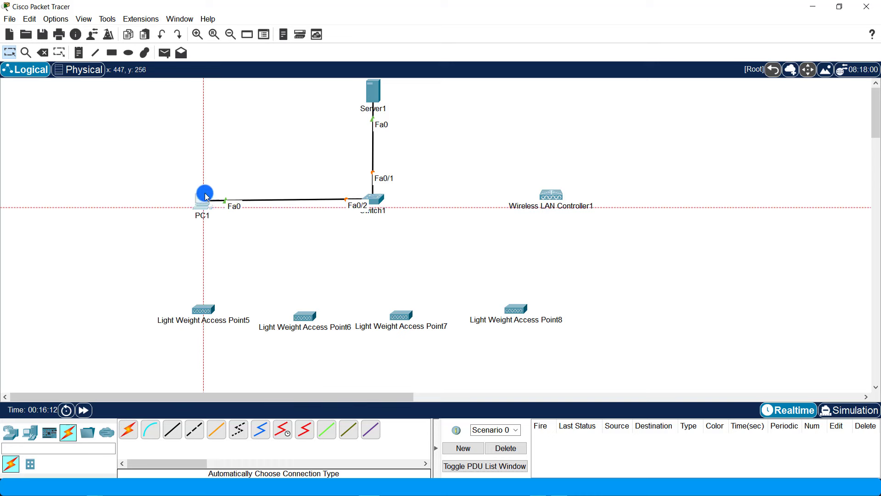
left_click(133, 436)
left_click(376, 201)
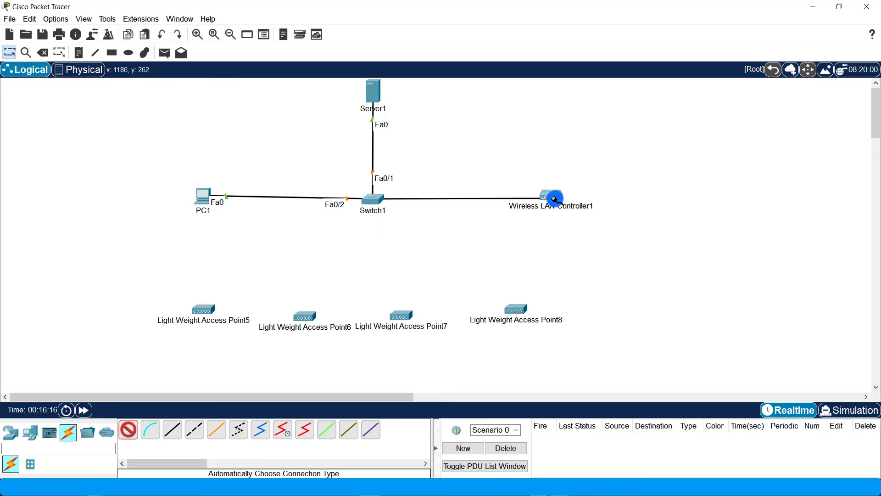
left_click(552, 197)
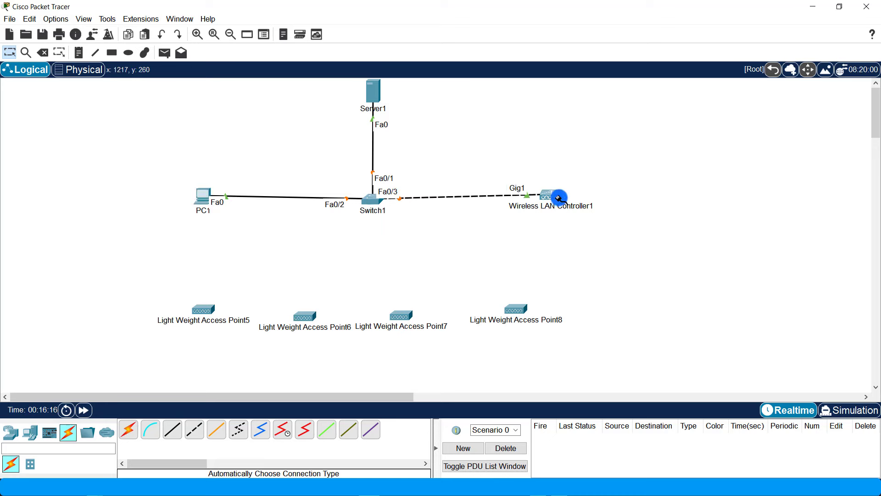
- Cable Light Weight Access Points 5, 6, 7 and 8 to Switch1
left_click(130, 430)
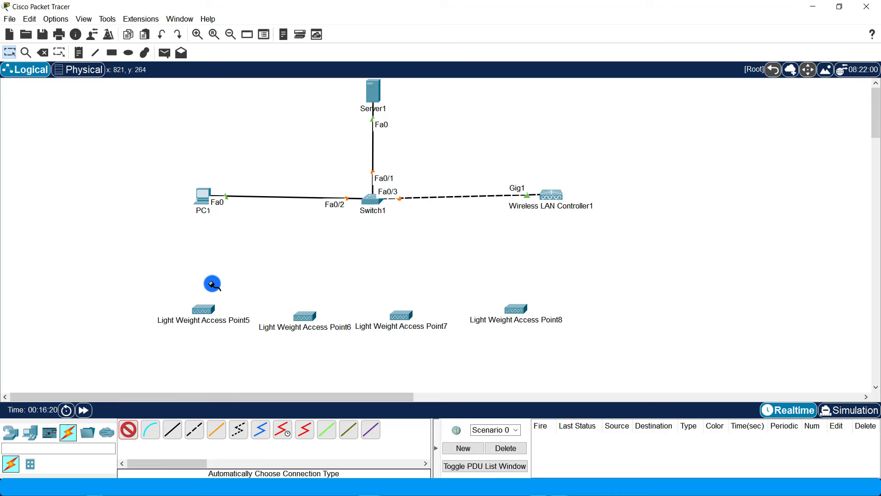
left_click(203, 308)
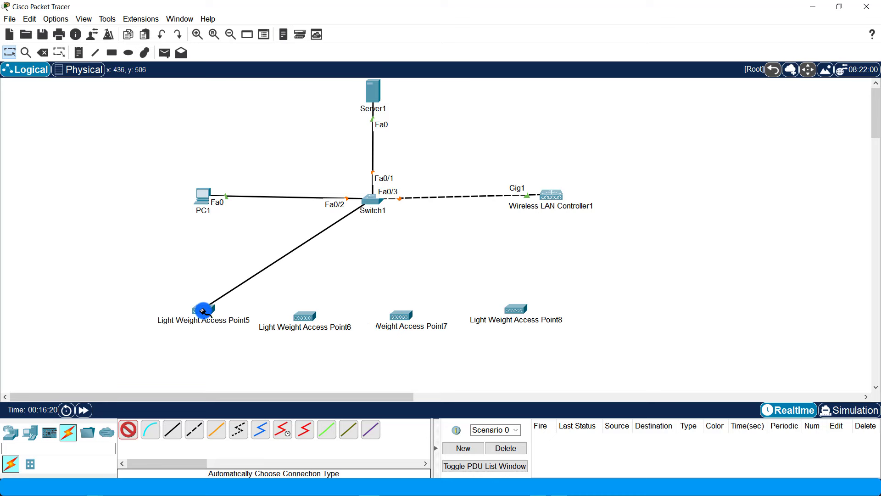
left_click(128, 431)
left_click(375, 203)
left_click(304, 315)
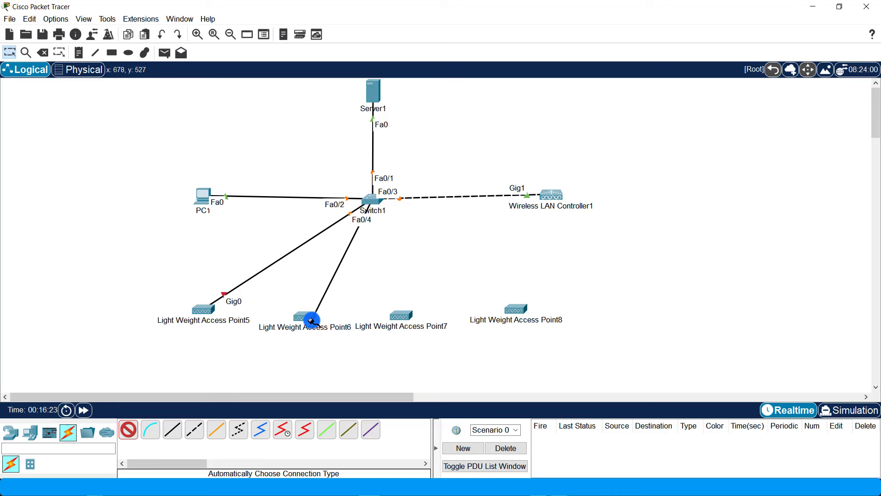
left_click(128, 431)
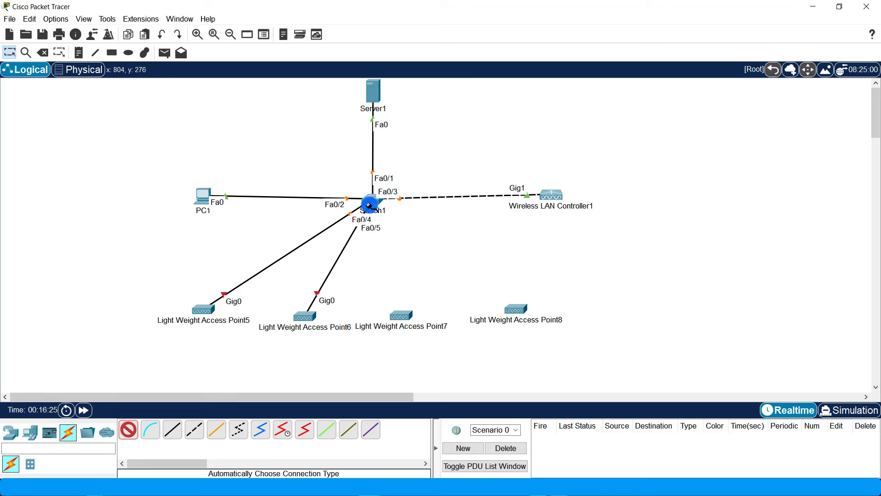
left_click(379, 199)
left_click(400, 315)
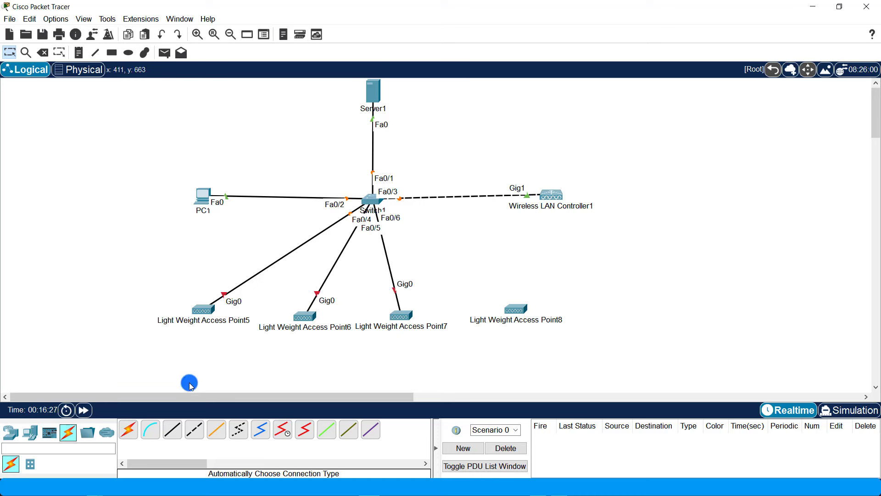
left_click(142, 431)
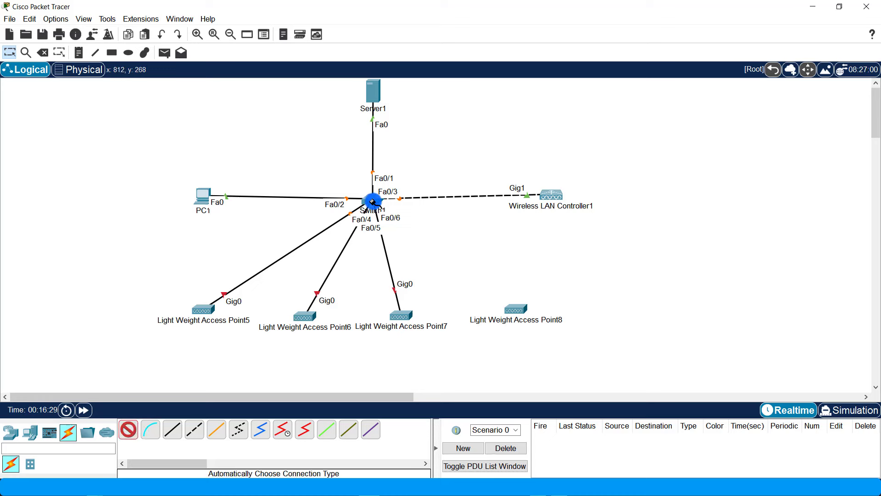
left_click(373, 201)
left_click(516, 310)
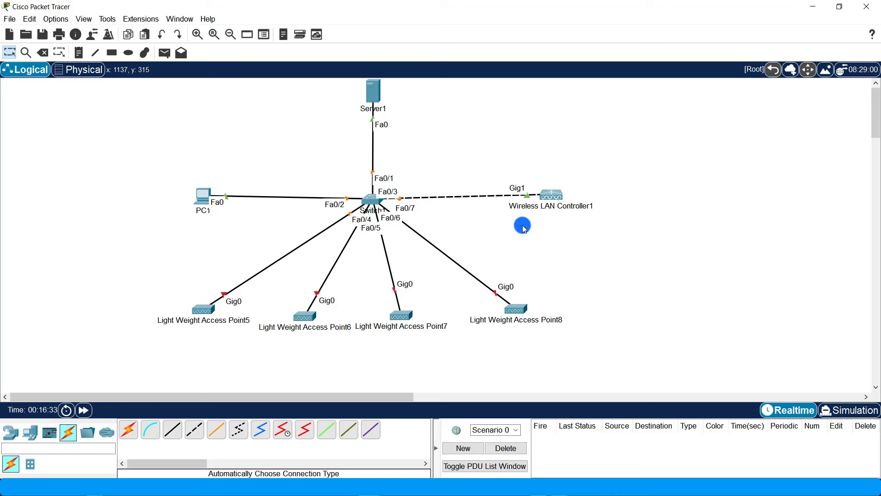
left_click(375, 109)
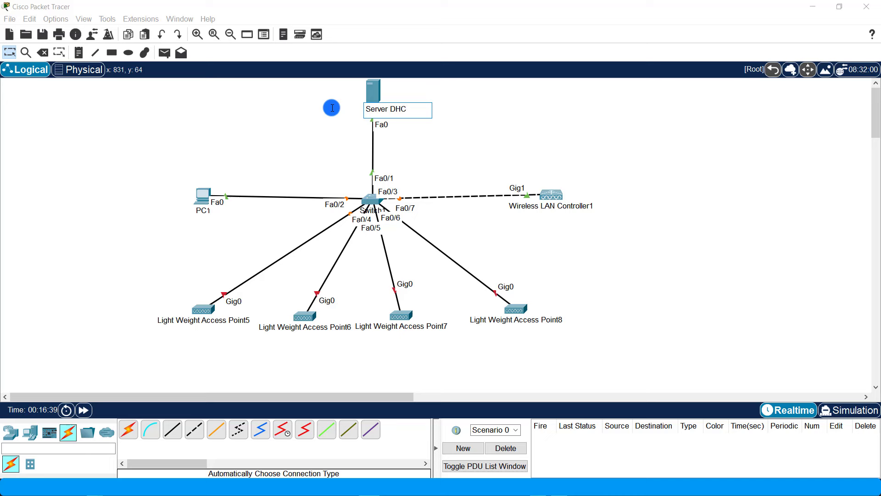
- Rename the server label to 'Server DHCP', PC1 to 'ADMIN' and the controller to 'WLC'
left_click(513, 127)
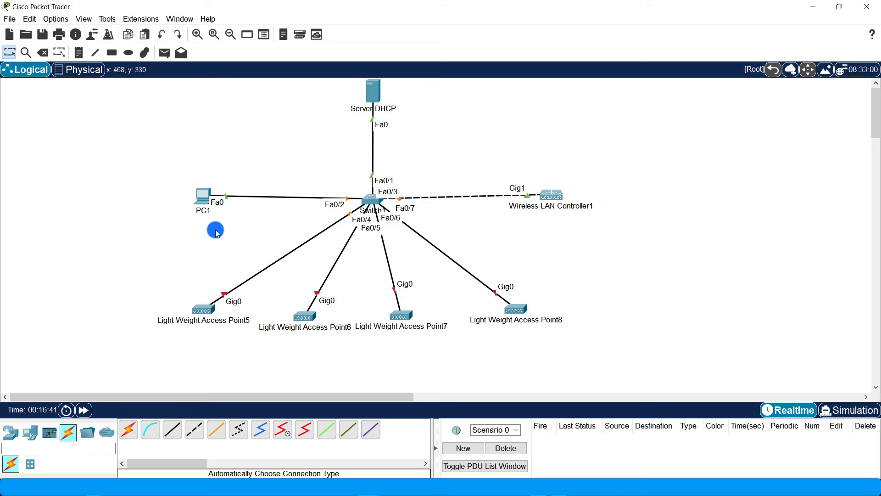
left_click(202, 212)
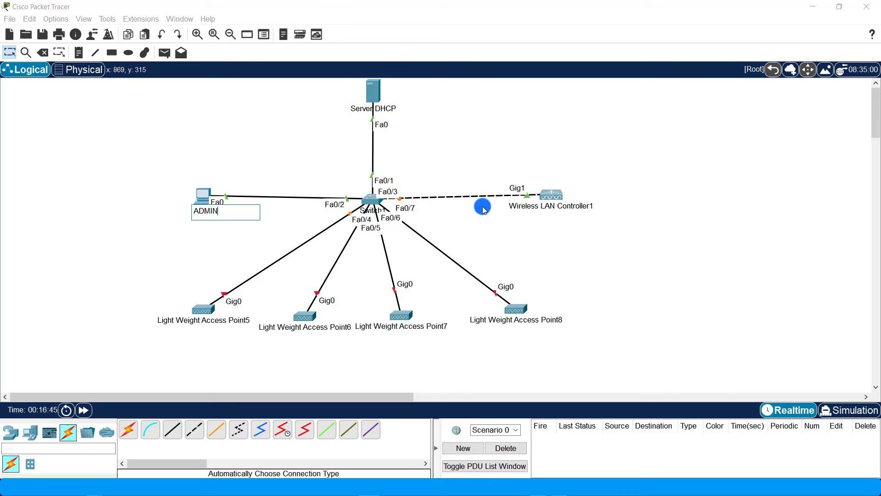
left_click(581, 208)
left_click_drag(586, 215, 512, 195)
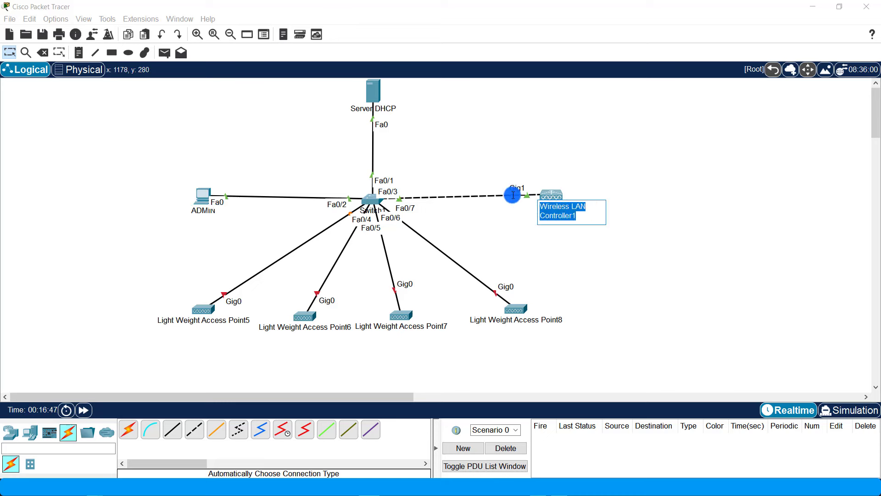
type("WLC")
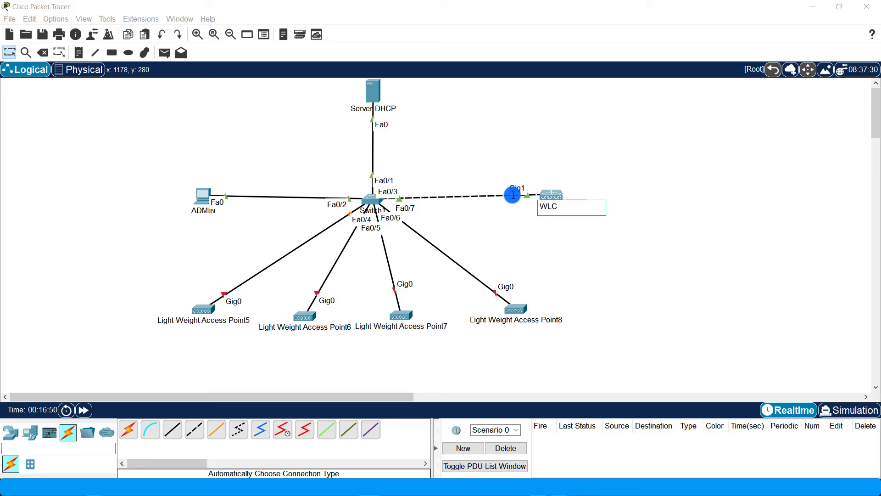
left_click(526, 236)
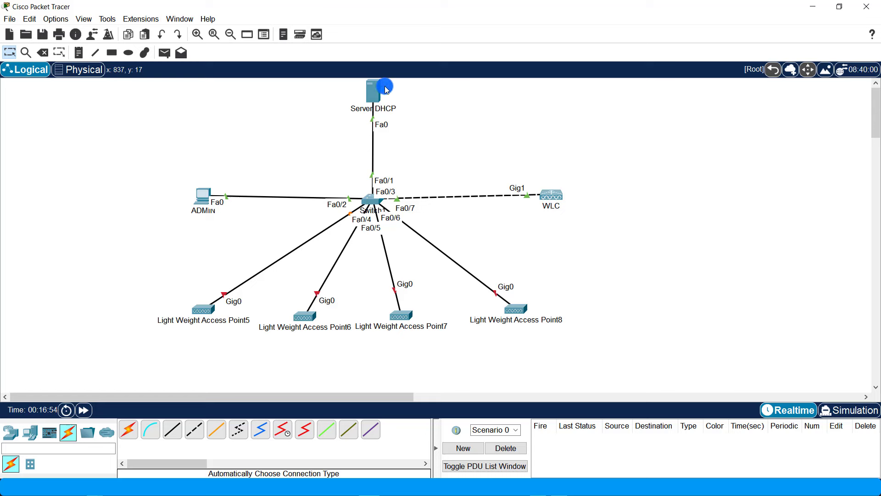
- Set WLC management IP 10.10.10.2, mask 255.255.255.240, gateway 10.10.10.1, DNS 10.10.10.3
left_click(552, 197)
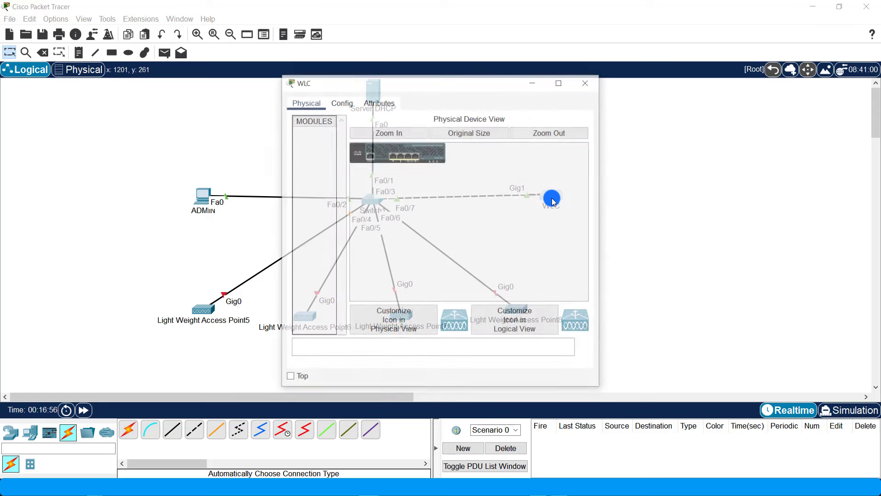
left_click_drag(371, 83, 229, 81)
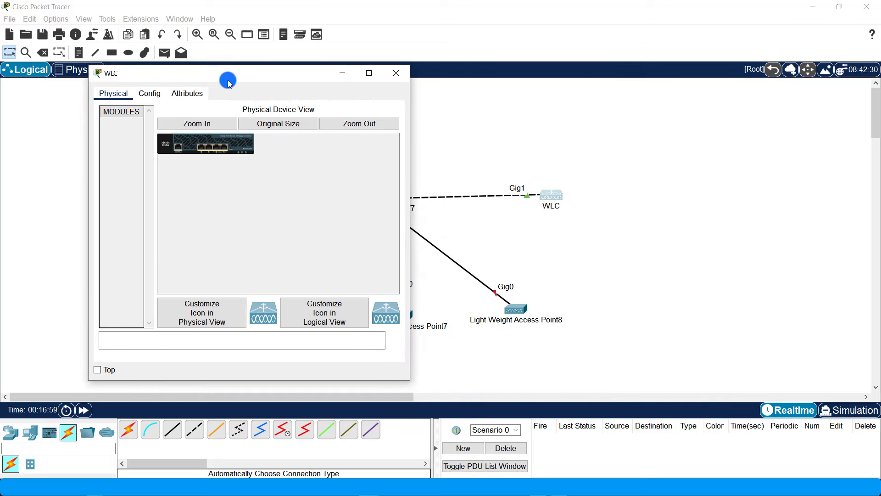
left_click(151, 94)
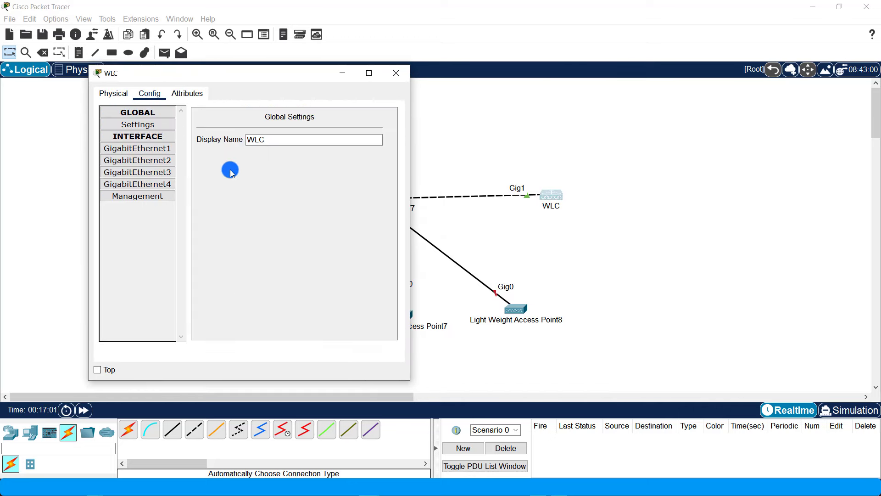
left_click(146, 197)
left_click(344, 145)
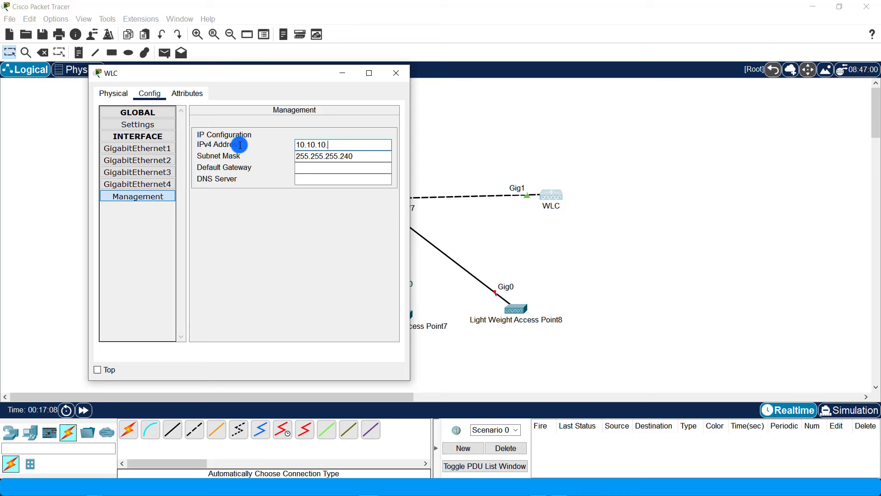
left_click(316, 168)
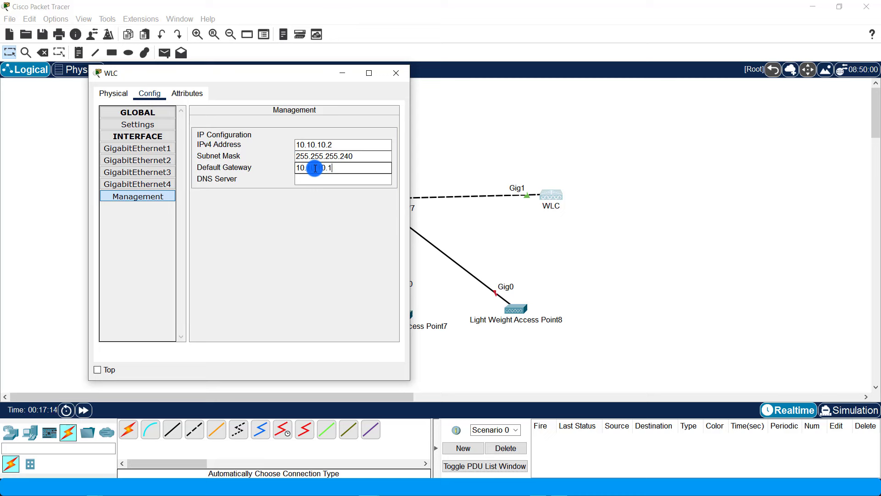
left_click(339, 180)
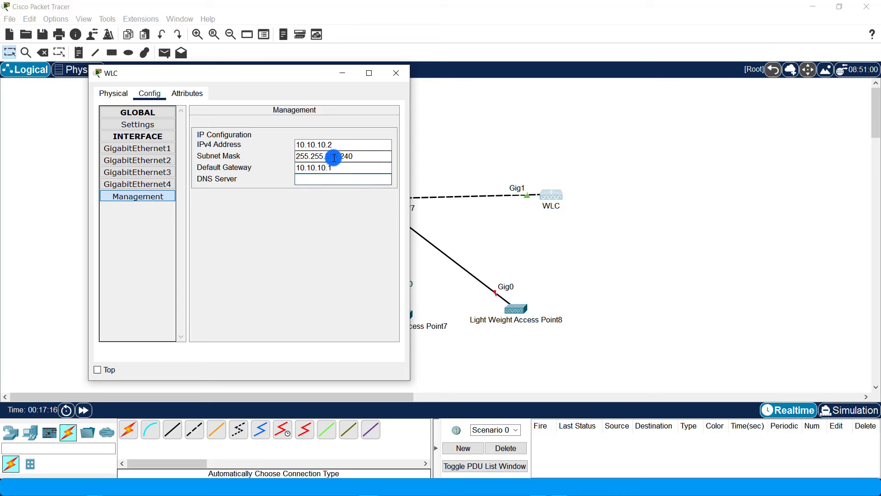
left_click_drag(340, 146, 263, 145)
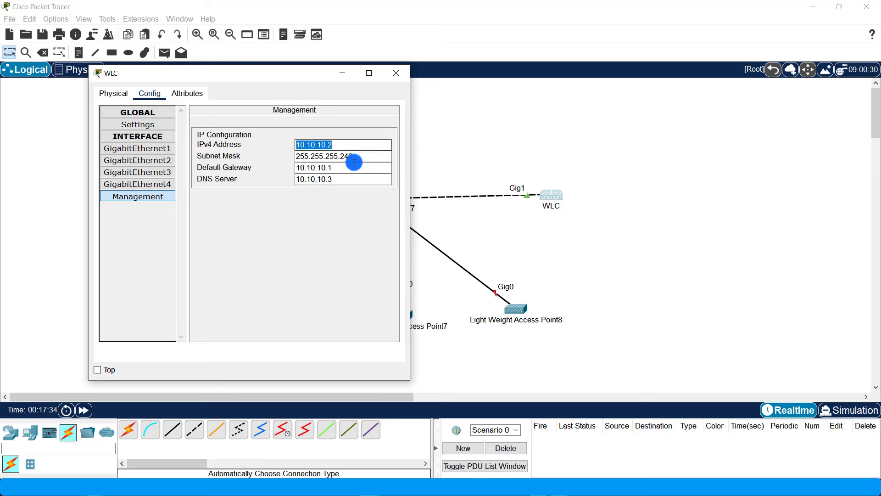
left_click_drag(339, 179, 260, 181)
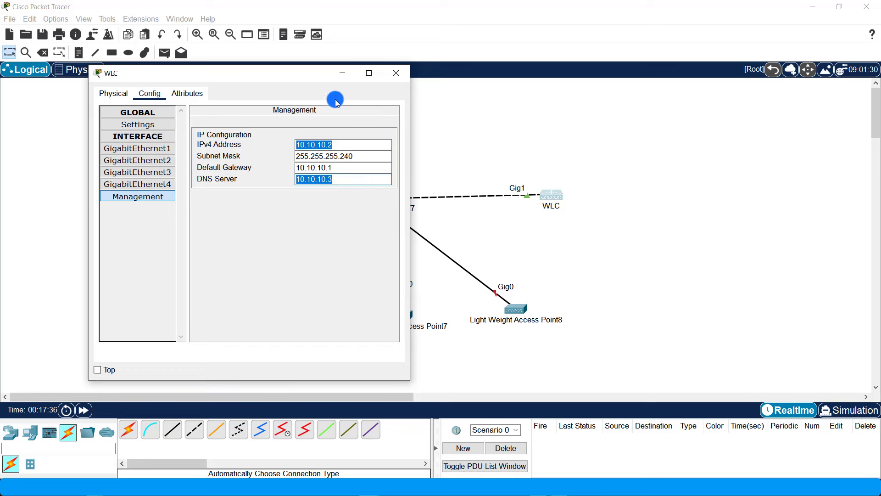
left_click(396, 73)
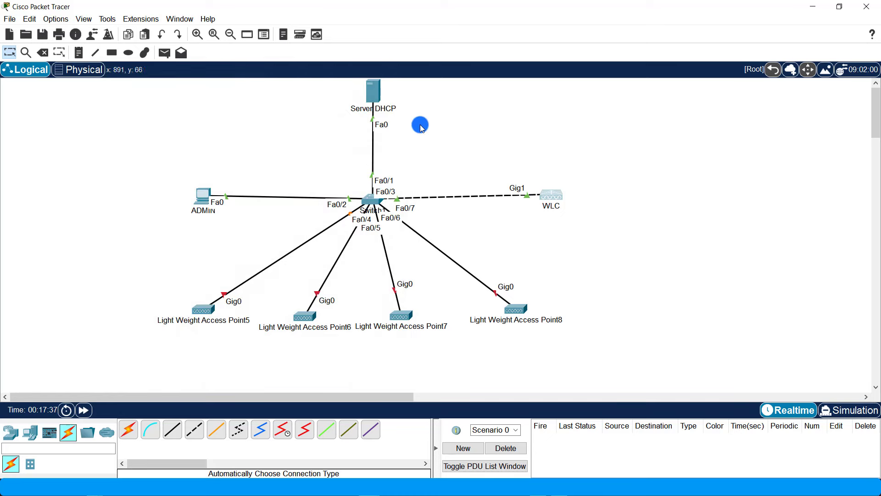
- Give Server DHCP static IP 10.10.10.3, mask 255.255.255.0, gateway 10.10.10.1 and DNS 10.10.10.3
left_click(371, 87)
left_click(415, 102)
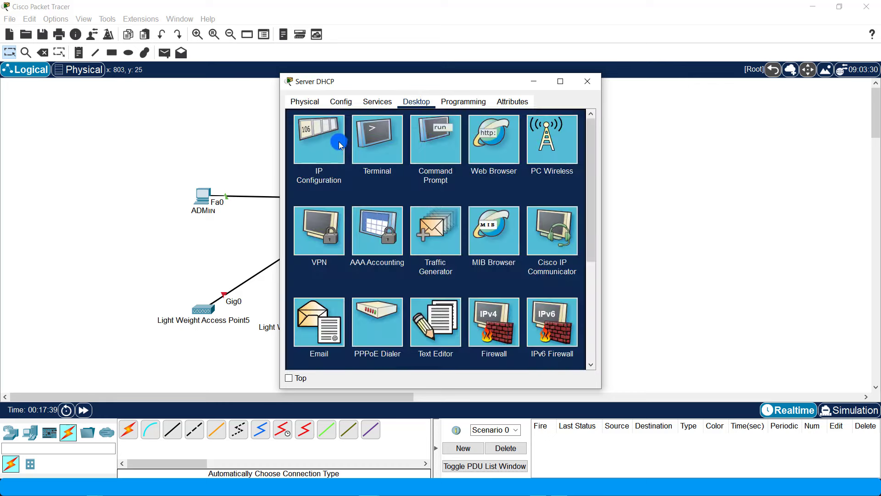
left_click(339, 142)
left_click(407, 160)
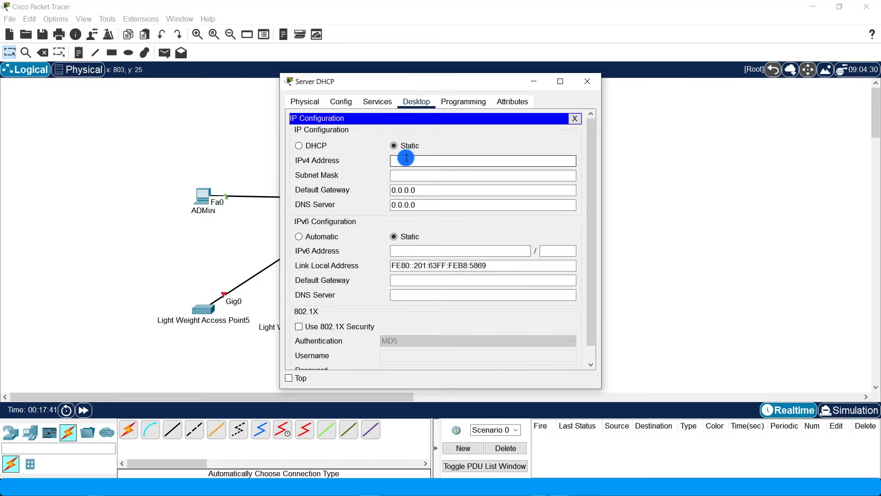
type("10.10.10.3")
left_click(419, 175)
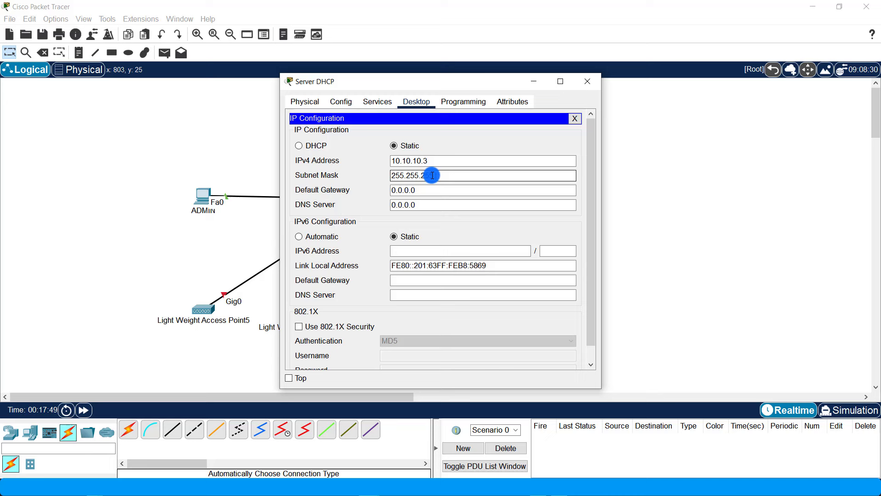
key("Tab")
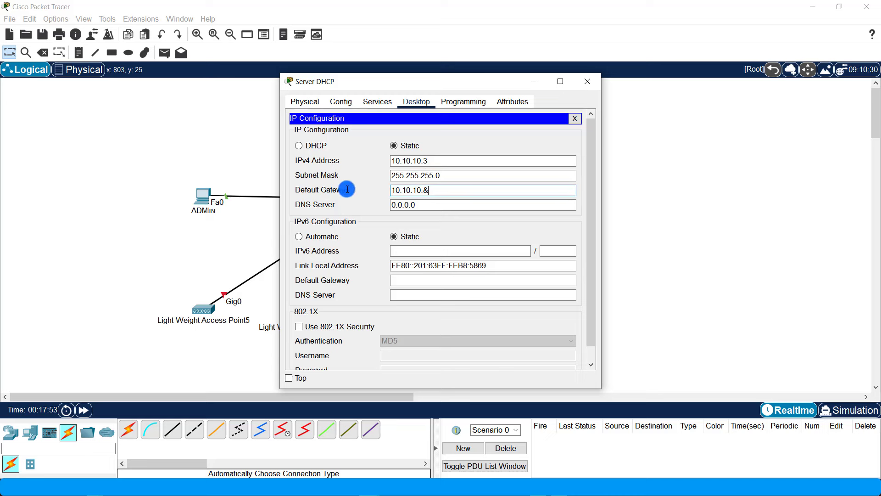
key("BackSpace")
type("1")
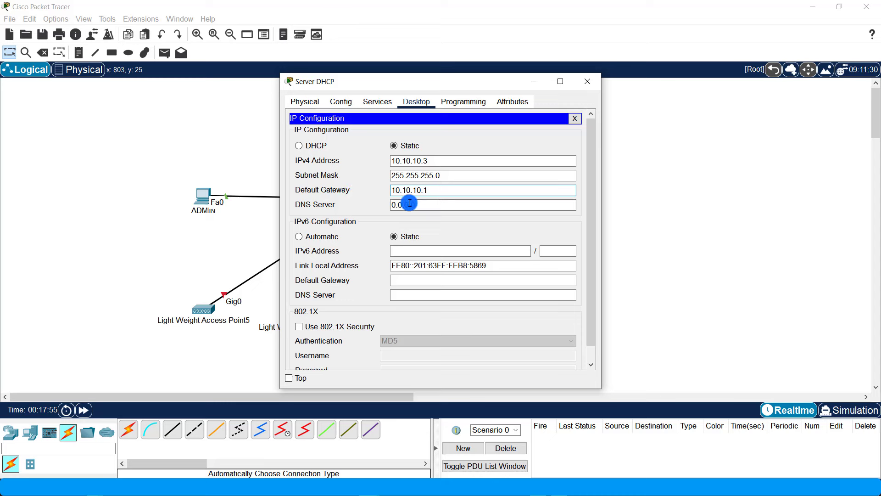
key("Tab")
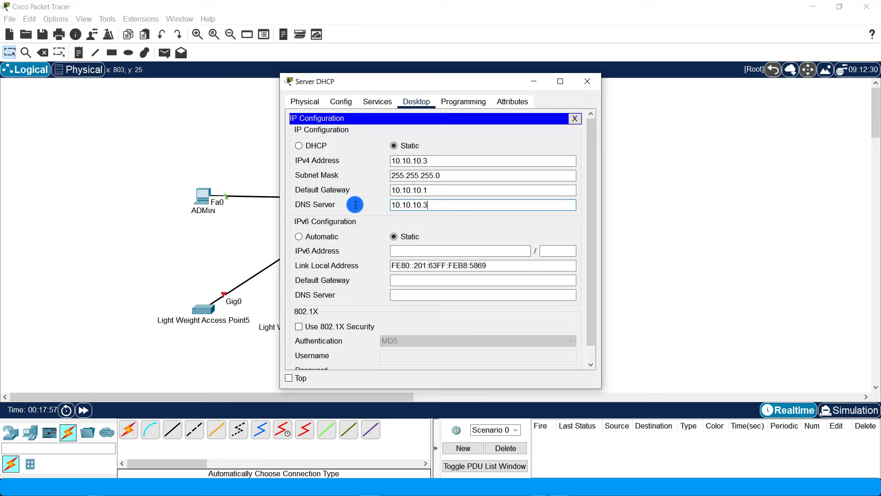
left_click(578, 120)
- Change the WLC's management subnet mask from 255.255.255.240 to 255.255.255.0
left_click(587, 81)
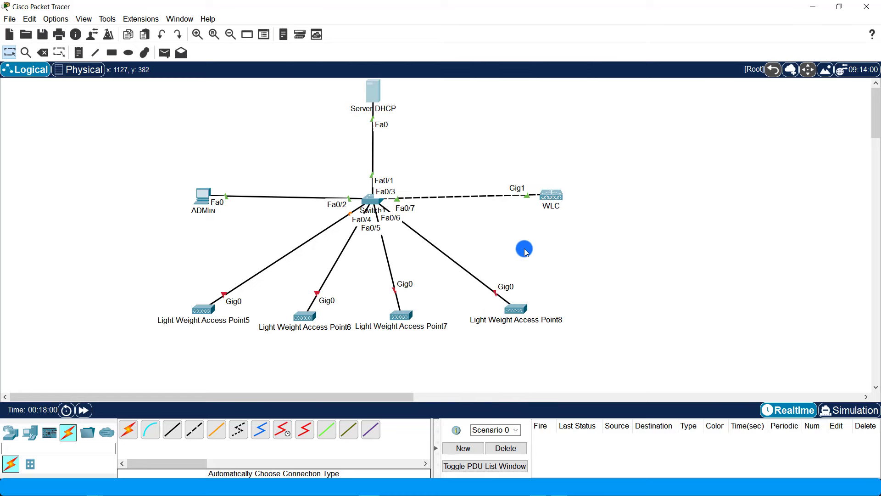
left_click(556, 201)
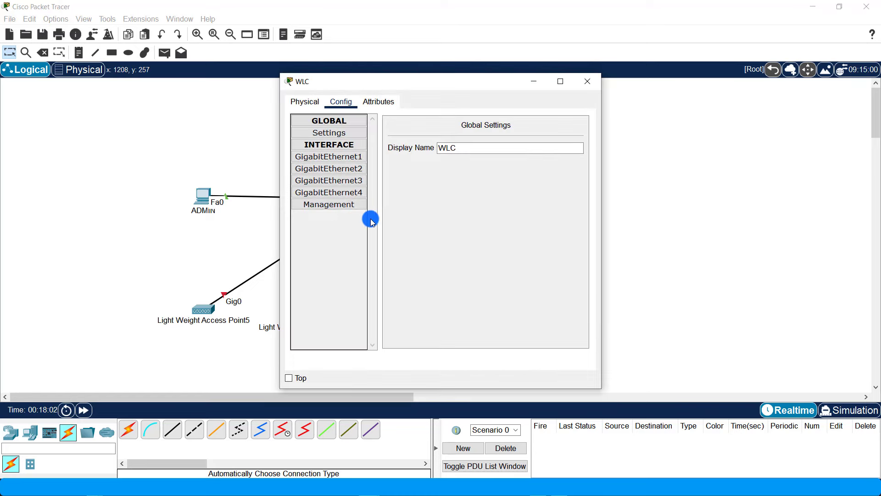
left_click(350, 202)
left_click(514, 176)
left_click(557, 165)
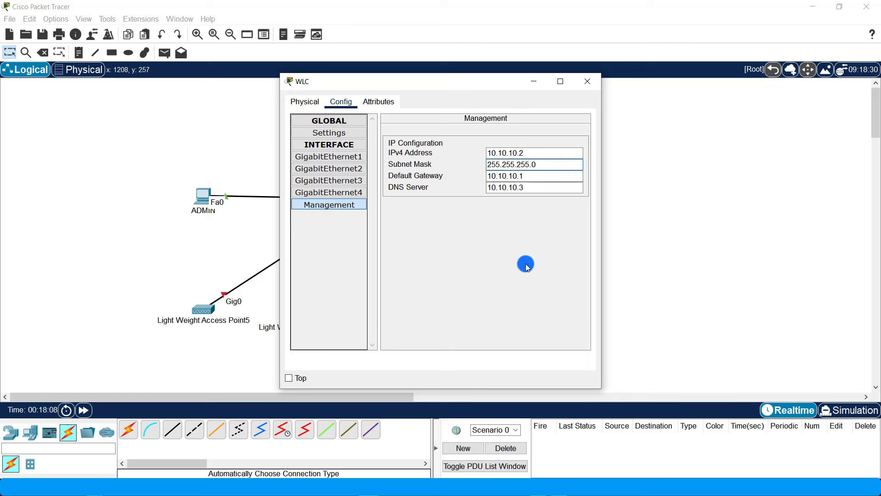
left_click(535, 174)
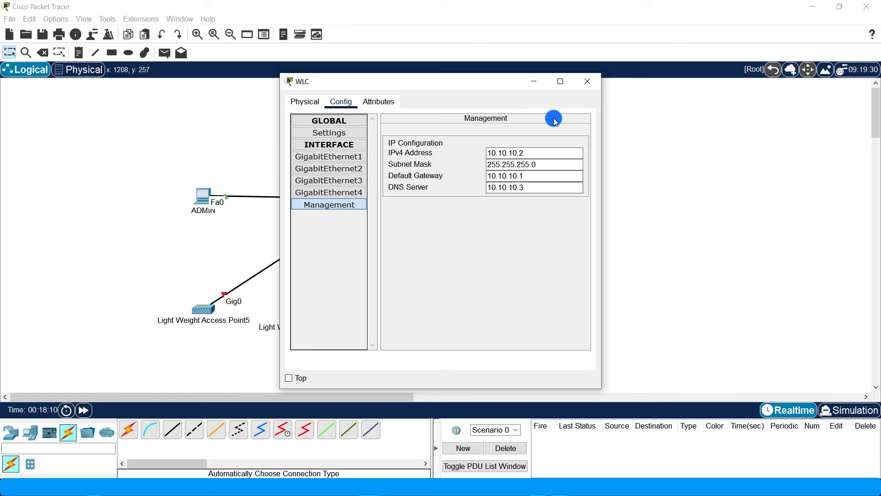
left_click(593, 83)
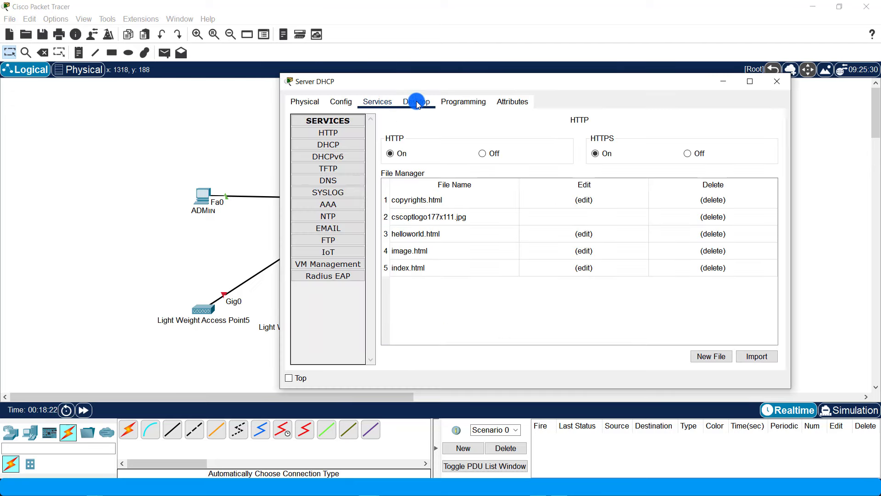
- Fill the serverPool gateway 10.10.10.1, DNS 10.10.10.3 and start address 10.10.10.11
left_click(417, 101)
left_click(378, 101)
left_click(336, 145)
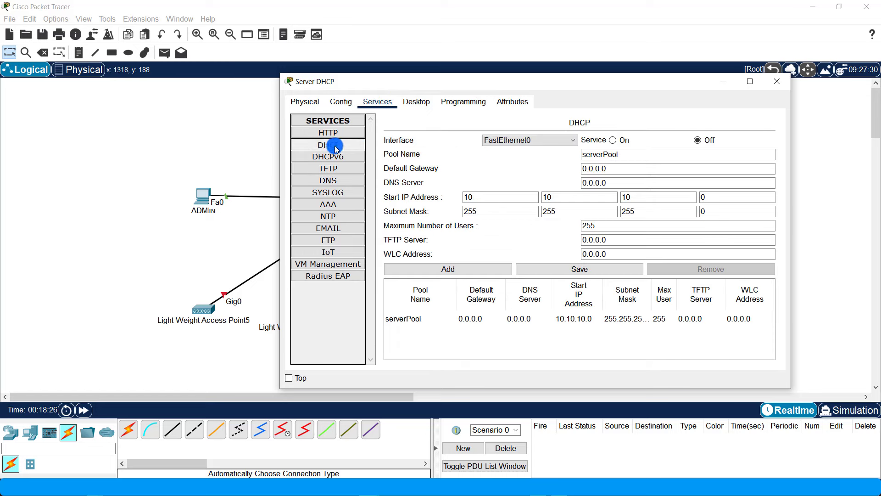
left_click(625, 169)
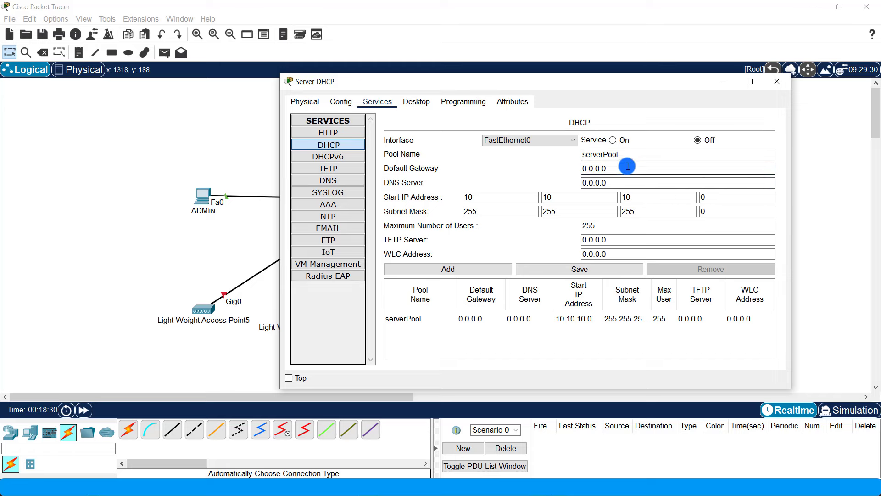
left_click_drag(612, 170, 557, 171)
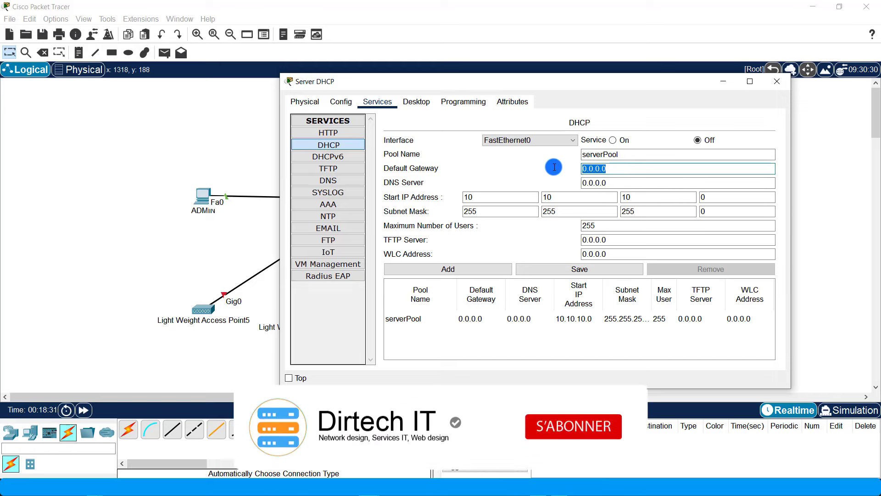
type("10.10.10.3")
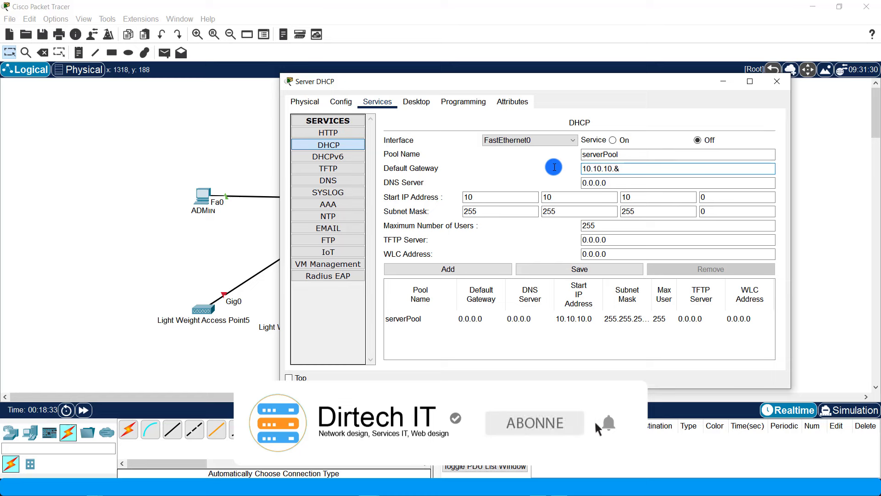
left_click_drag(612, 182, 557, 182)
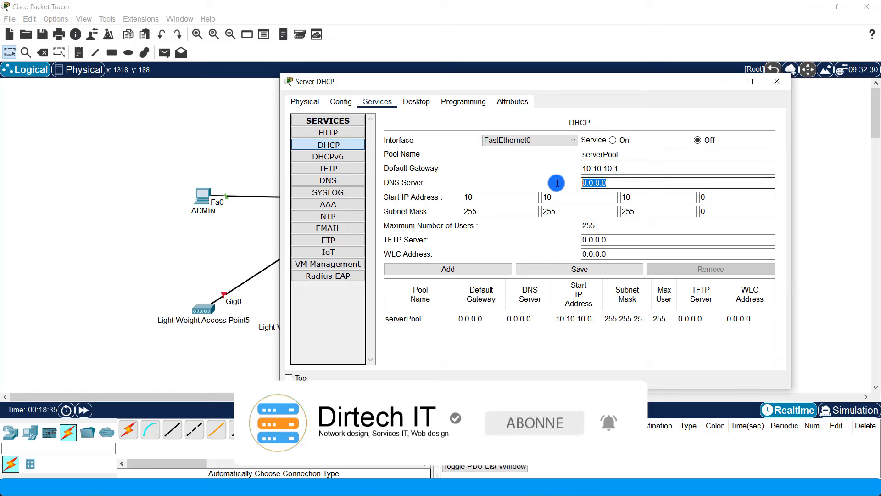
type("10.10.10.3")
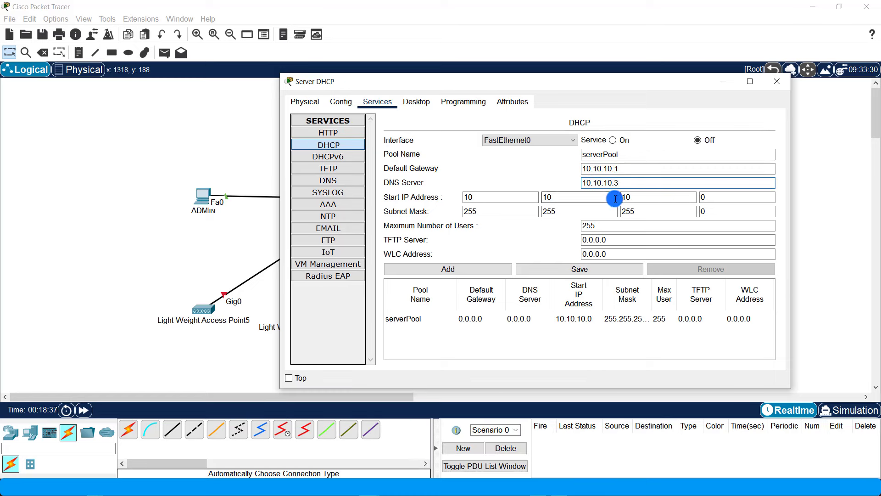
left_click_drag(715, 199, 677, 194)
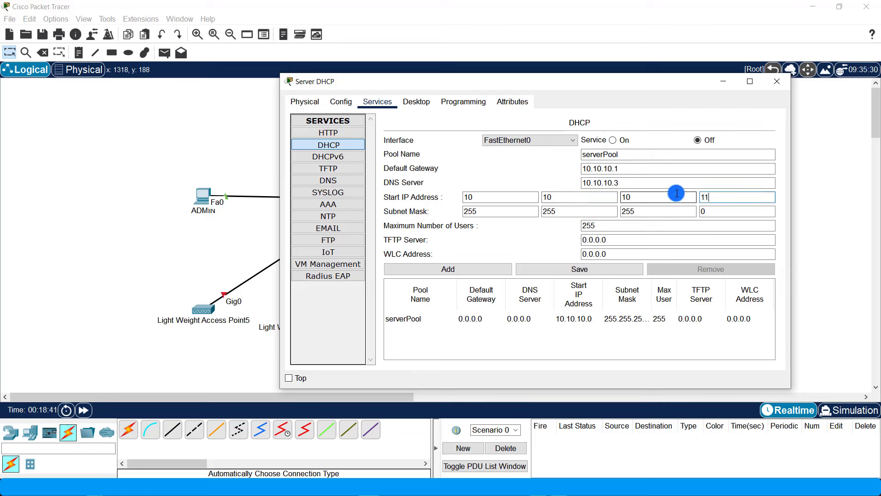
left_click(708, 210)
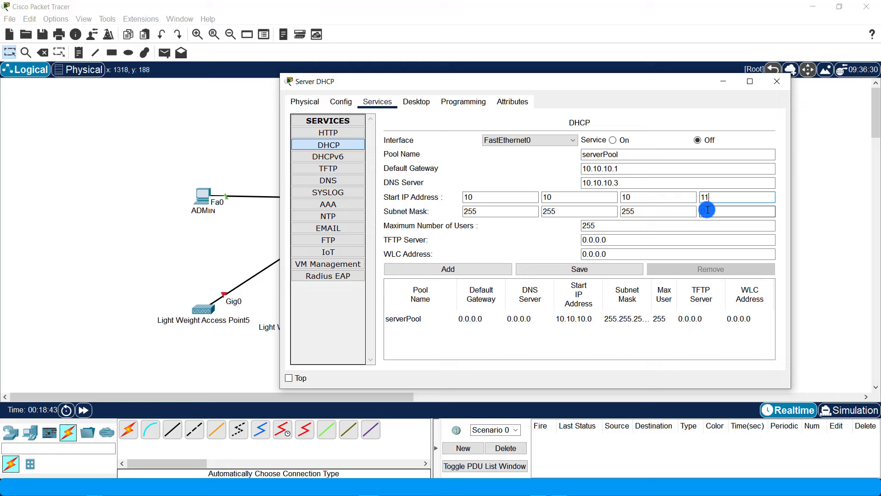
left_click(656, 253)
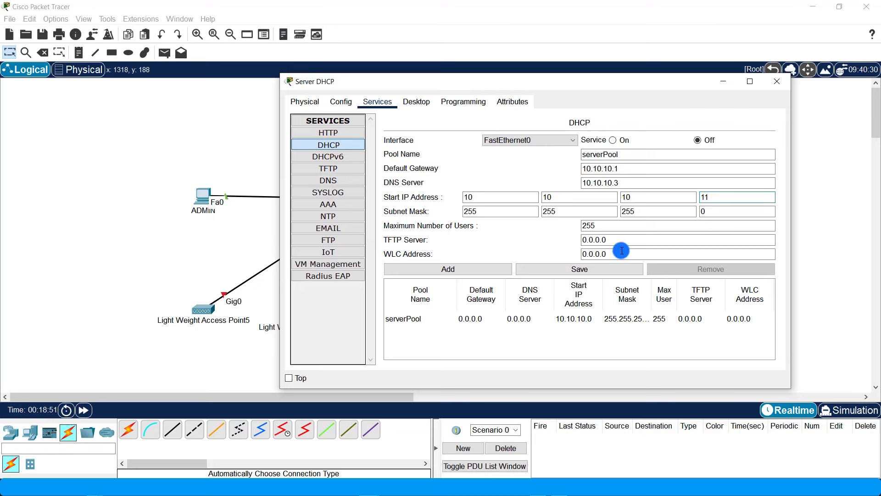
left_click_drag(623, 250, 531, 250)
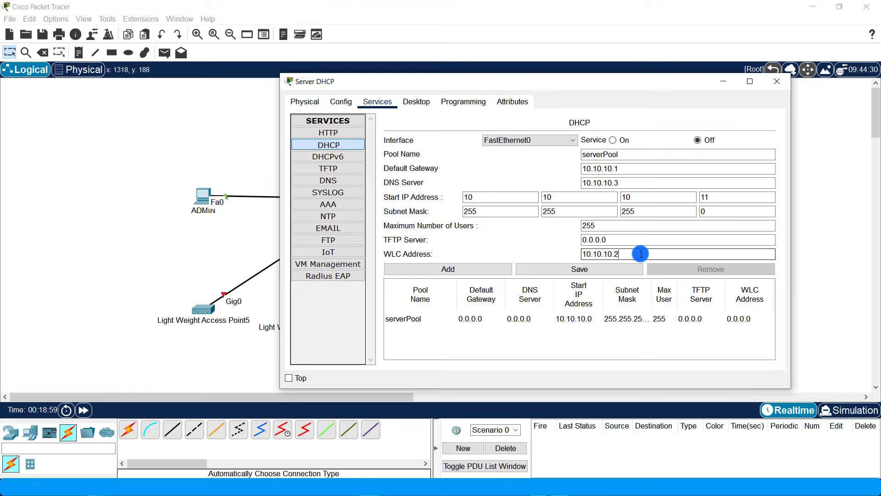
- Check the WLC's management IPv4 address in its Management settings
left_click(228, 252)
left_click(553, 198)
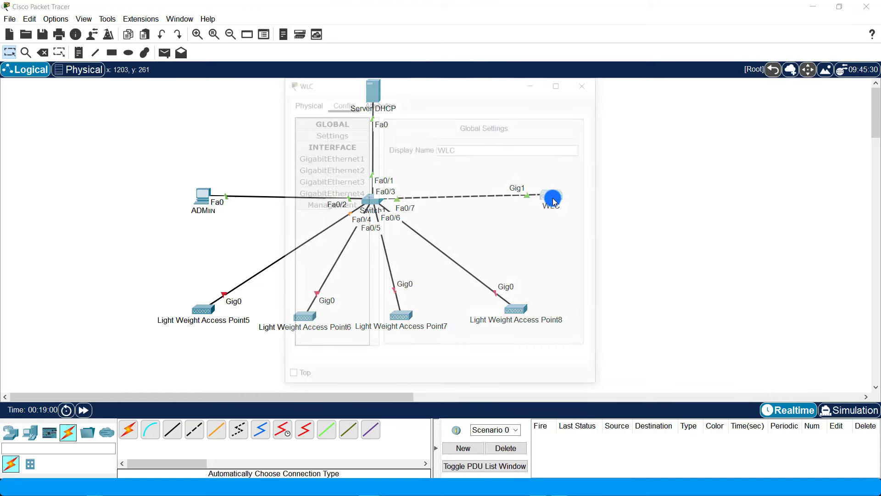
left_click(343, 204)
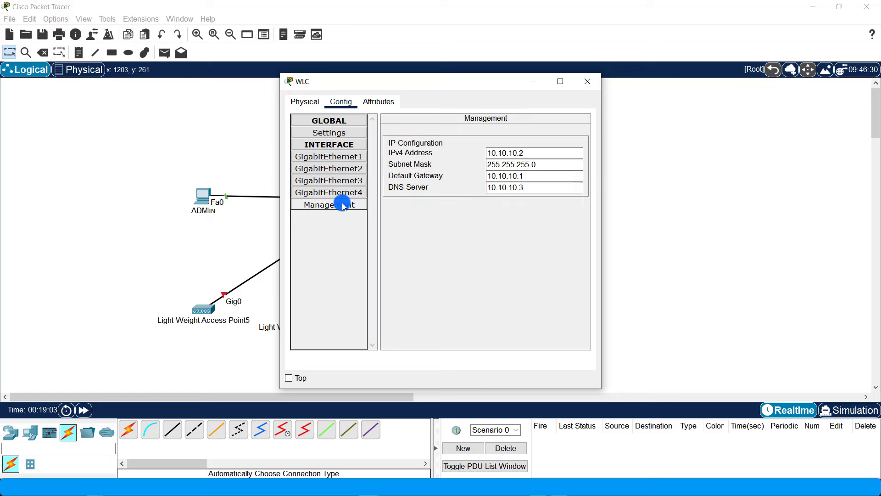
left_click(510, 155)
left_click(592, 81)
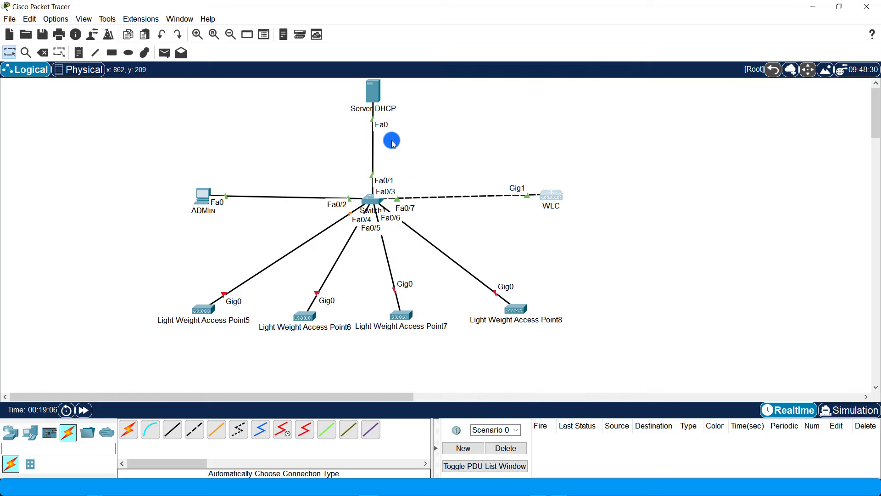
- Set the serverPool WLC address to 10.10.10.2 and save the pool
left_click(375, 89)
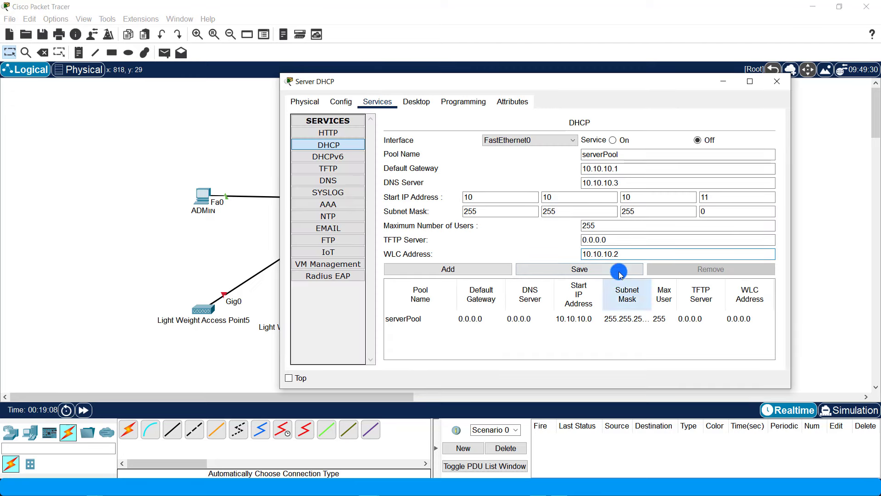
left_click(626, 252)
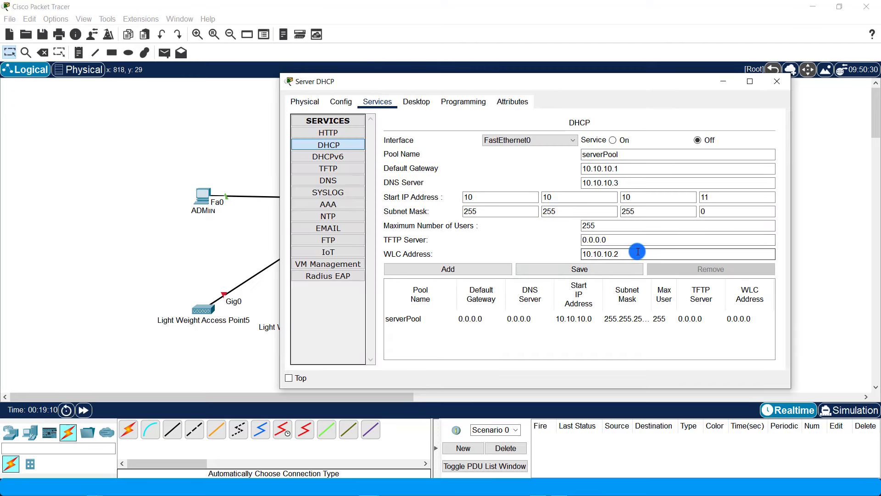
left_click(560, 267)
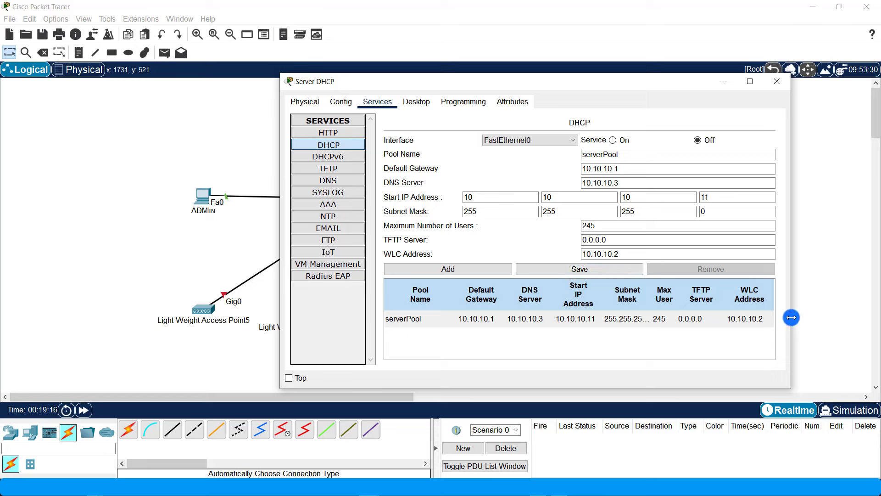
left_click_drag(791, 318, 876, 302)
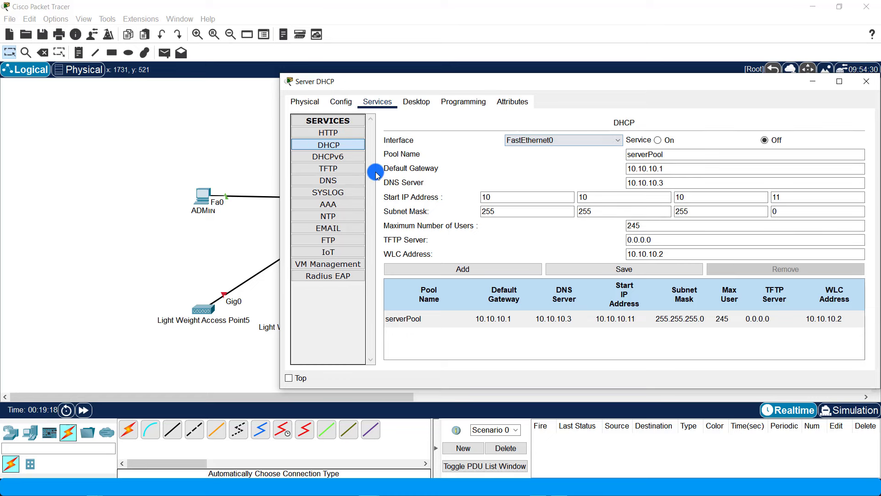
- Add a DNS A record wlc.lab at 10.10.10.2 and turn the DNS and DHCP services on
left_click(350, 181)
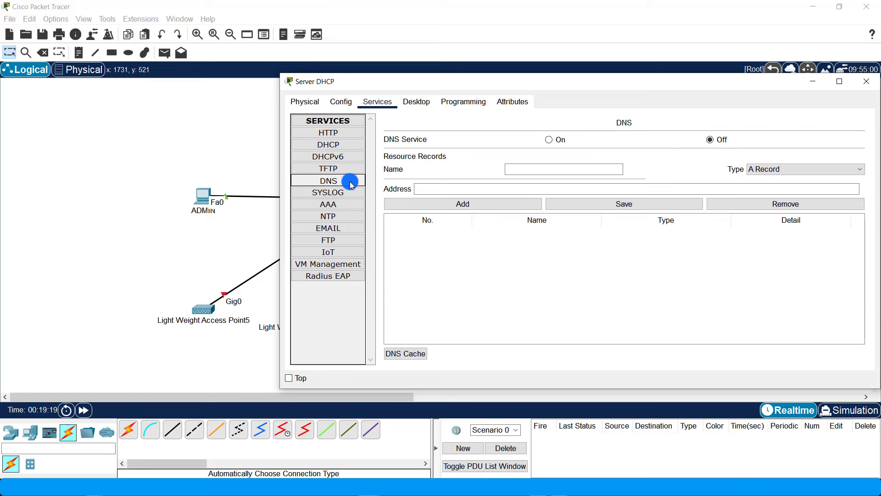
left_click(549, 165)
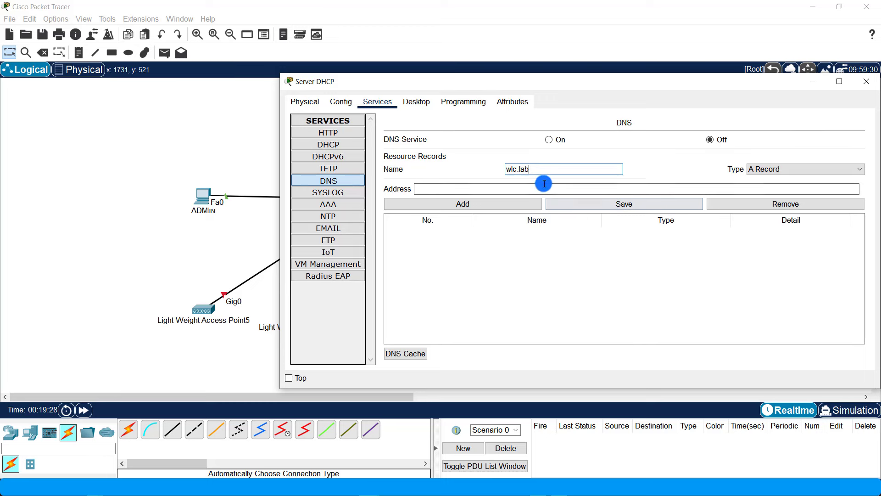
left_click(511, 187)
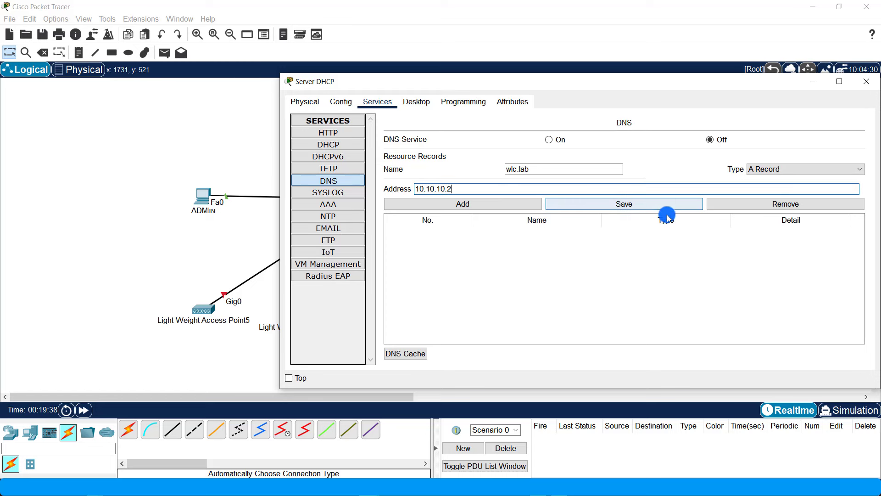
left_click(511, 205)
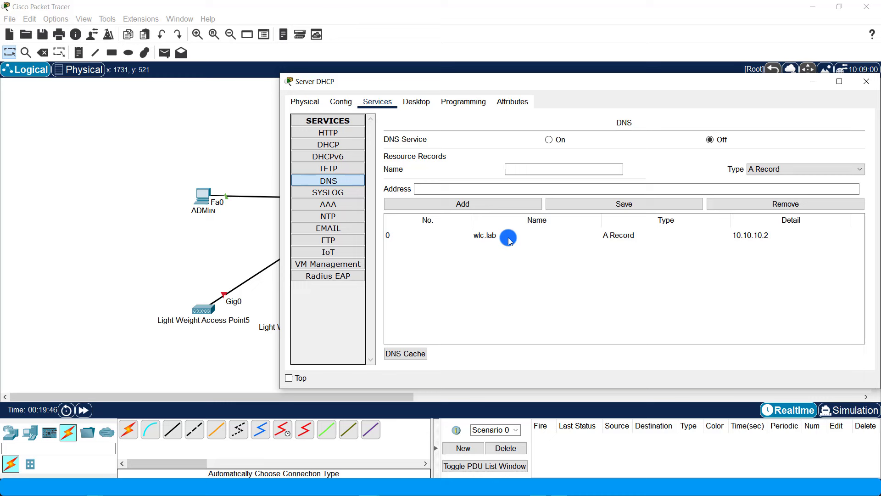
left_click(548, 140)
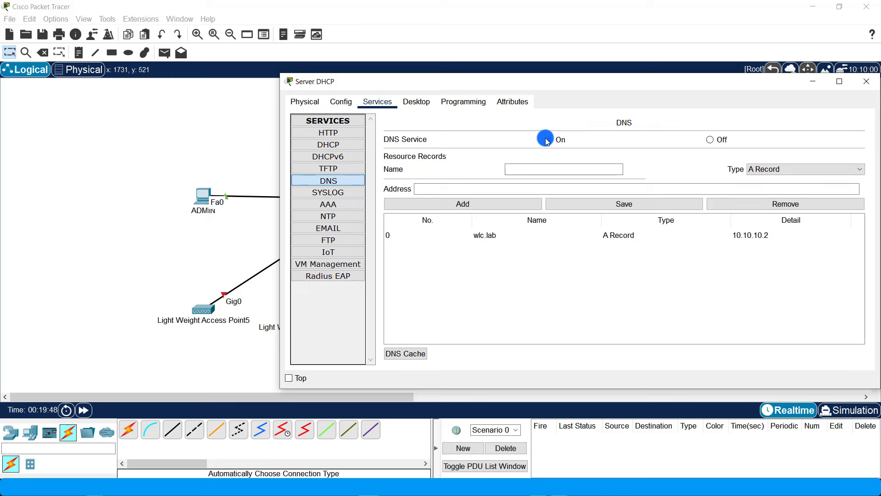
left_click(340, 143)
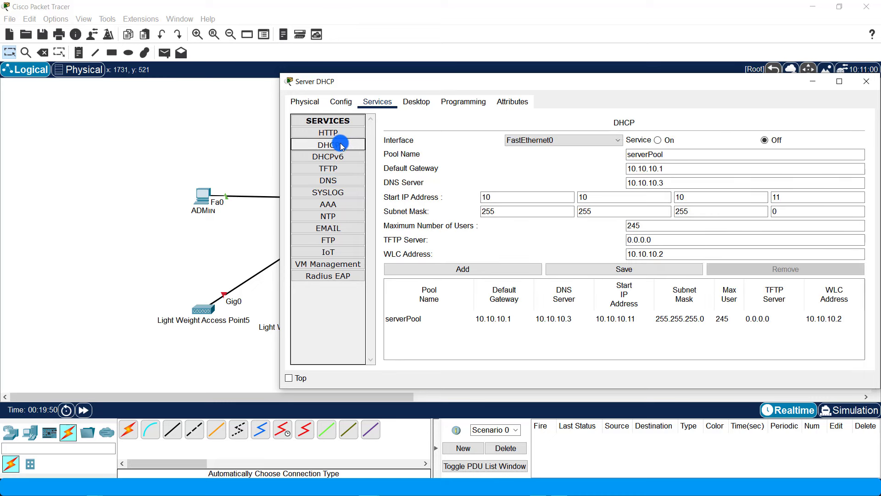
left_click(660, 140)
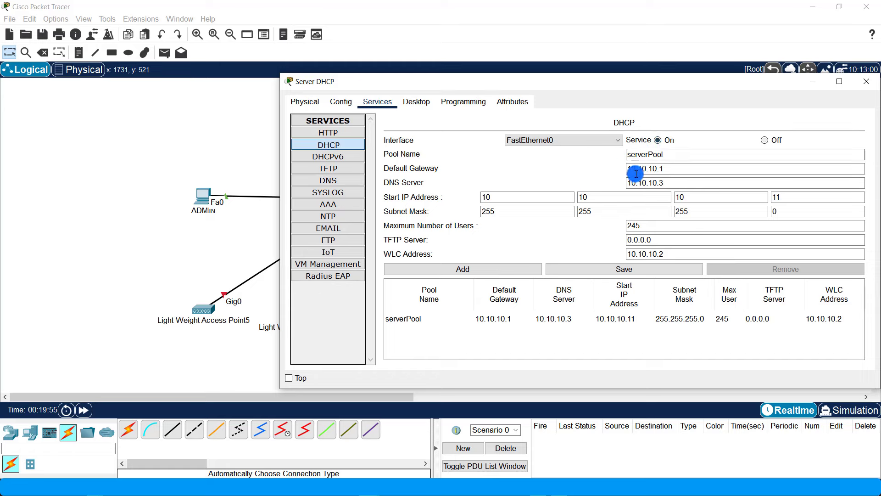
left_click(866, 81)
- Review the WLC's management IP and the server's DNS records
left_click(555, 199)
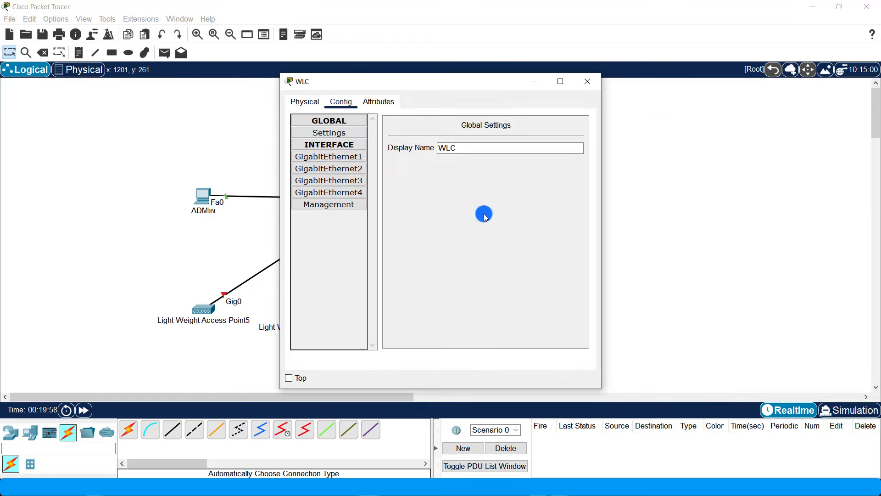
left_click(346, 205)
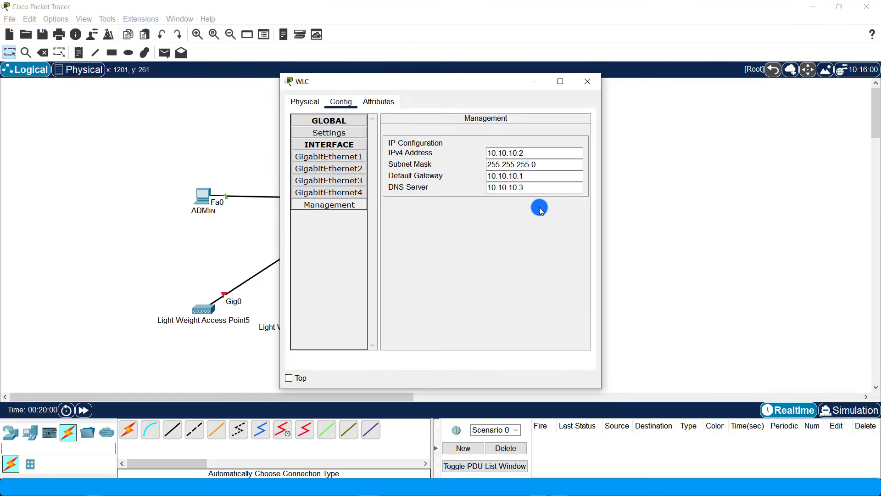
left_click(587, 82)
left_click(376, 81)
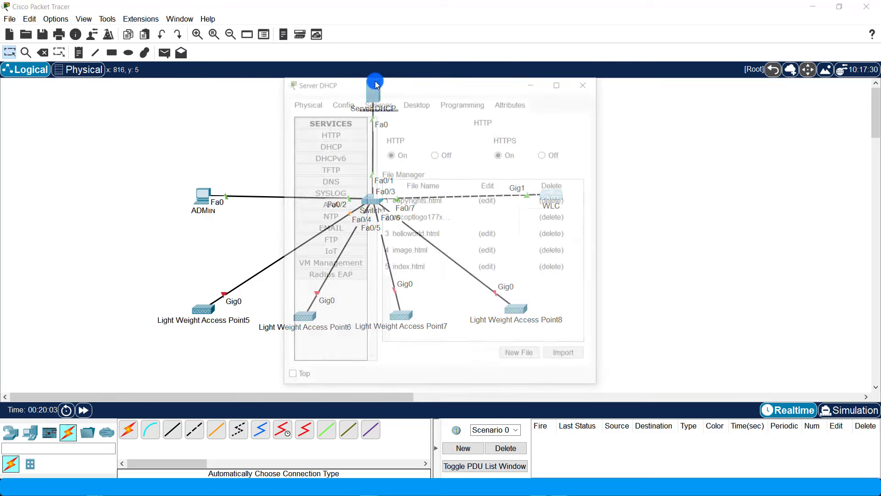
left_click(332, 182)
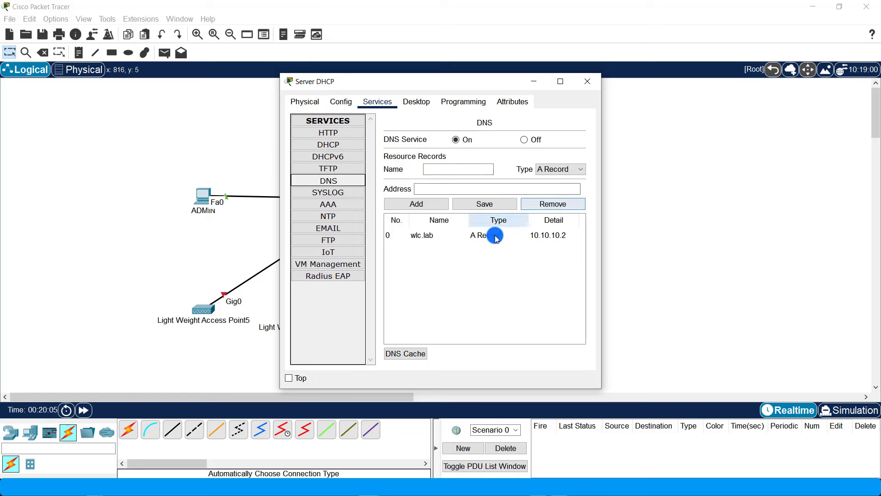
left_click(586, 88)
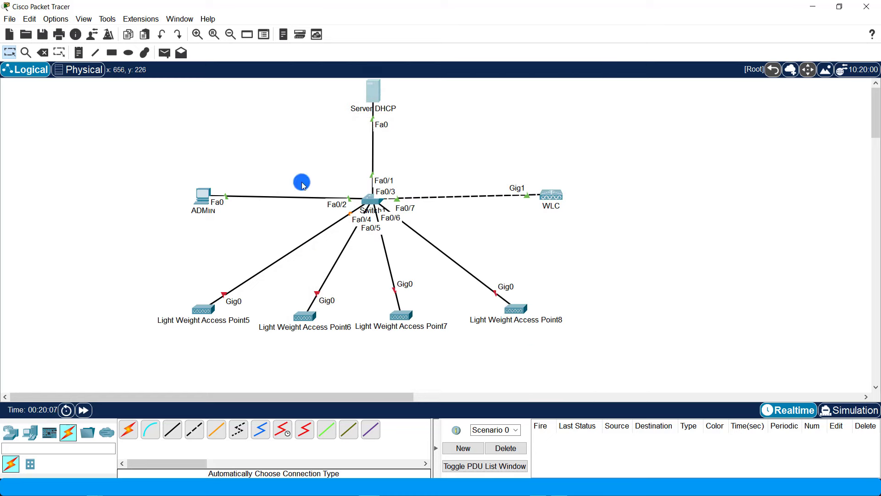
- Switch ADMIN's IP configuration to DHCP and confirm it receives 10.10.10.11, gateway 10.10.10.1
left_click(202, 197)
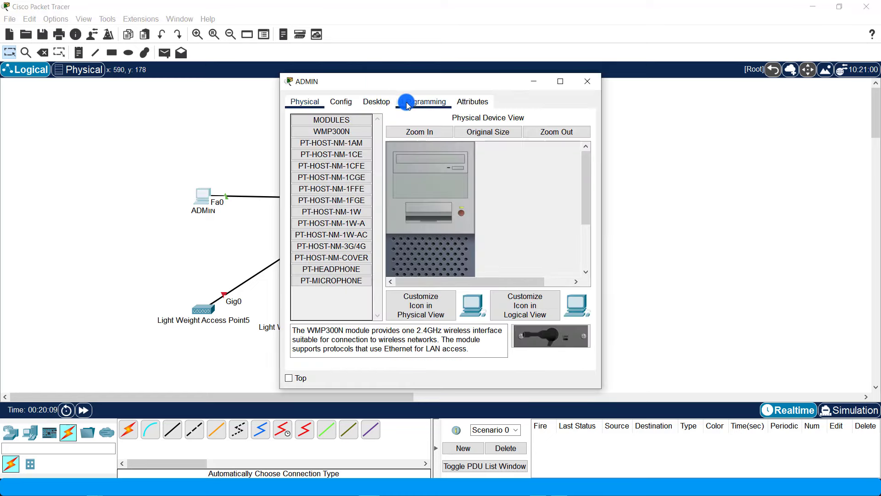
left_click(385, 101)
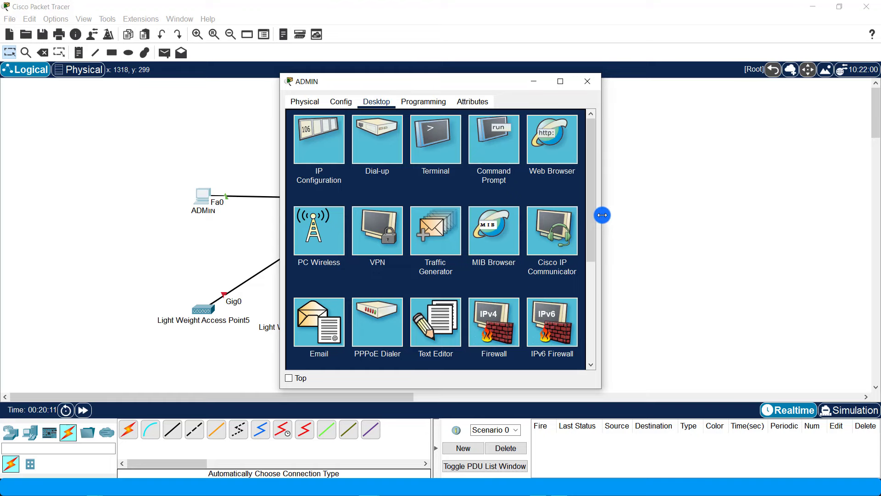
left_click_drag(602, 212, 840, 207)
left_click(334, 138)
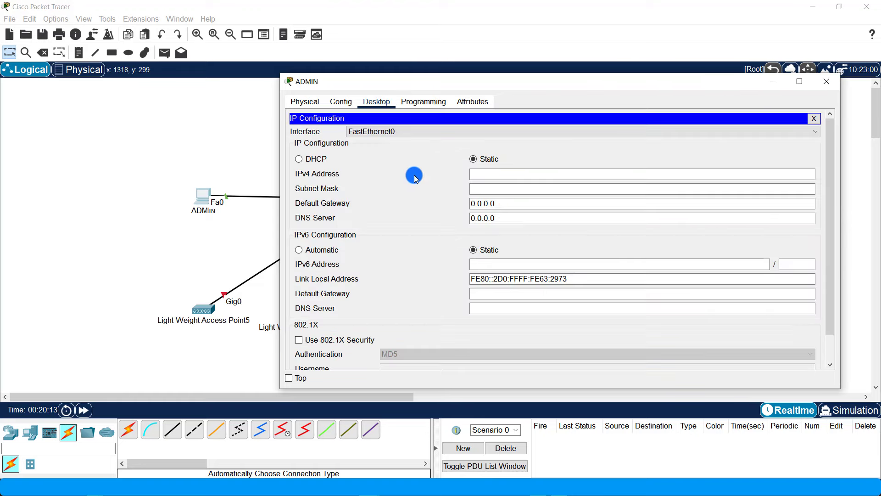
left_click(321, 163)
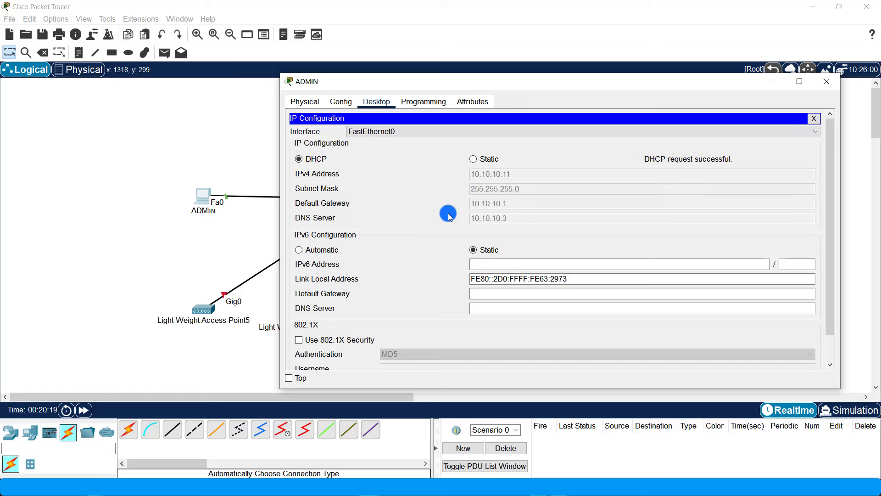
left_click(829, 82)
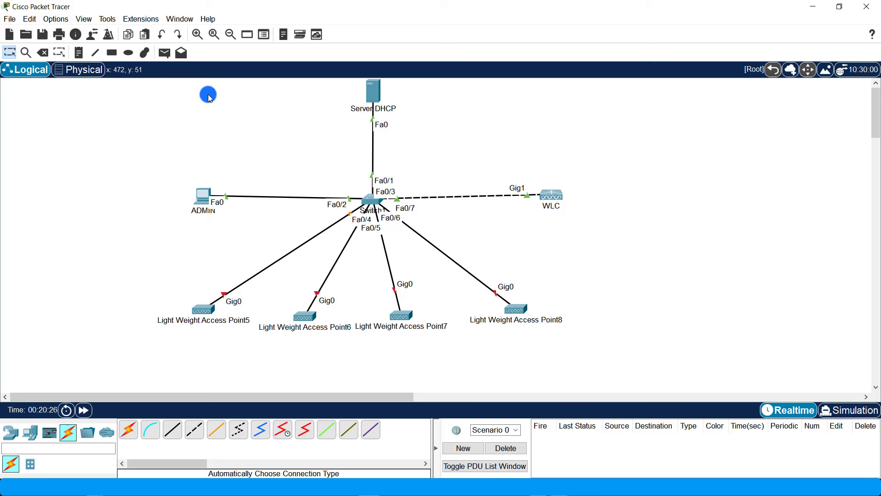
- Send simple PDU pings from ADMIN to the WLC until one succeeds, then maximize ADMIN's window
left_click(168, 54)
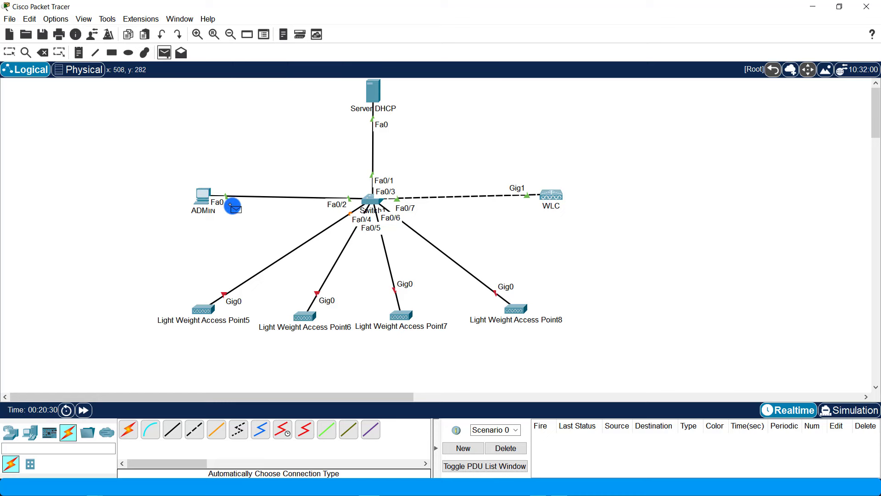
left_click(557, 192)
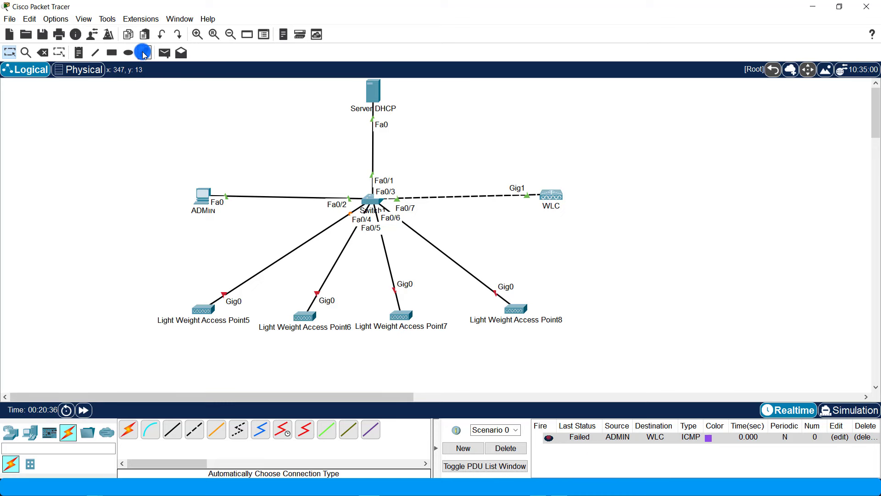
left_click(166, 53)
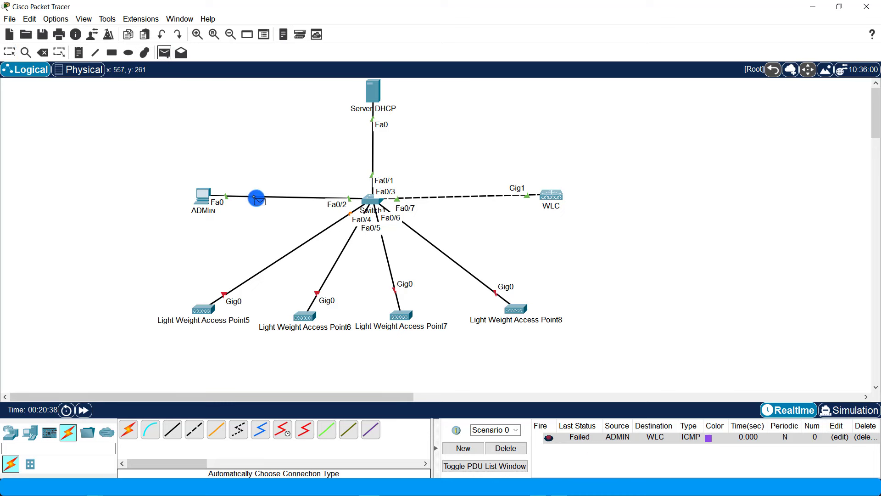
left_click(205, 196)
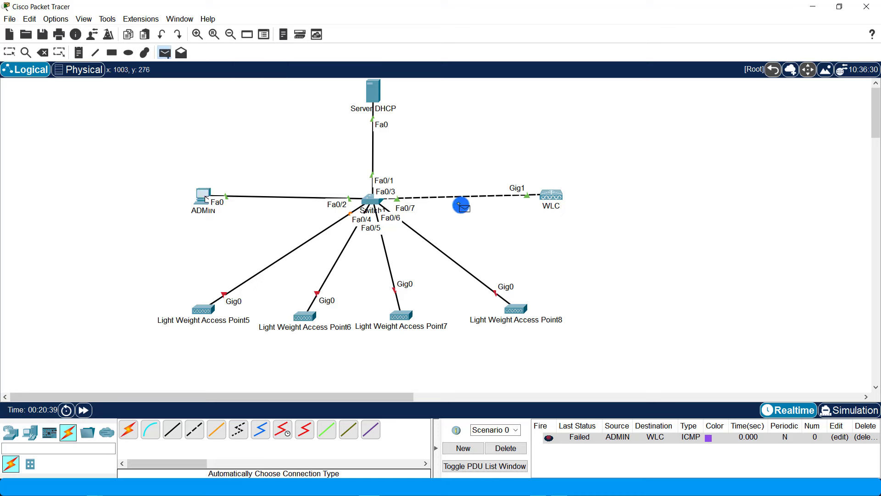
left_click(558, 196)
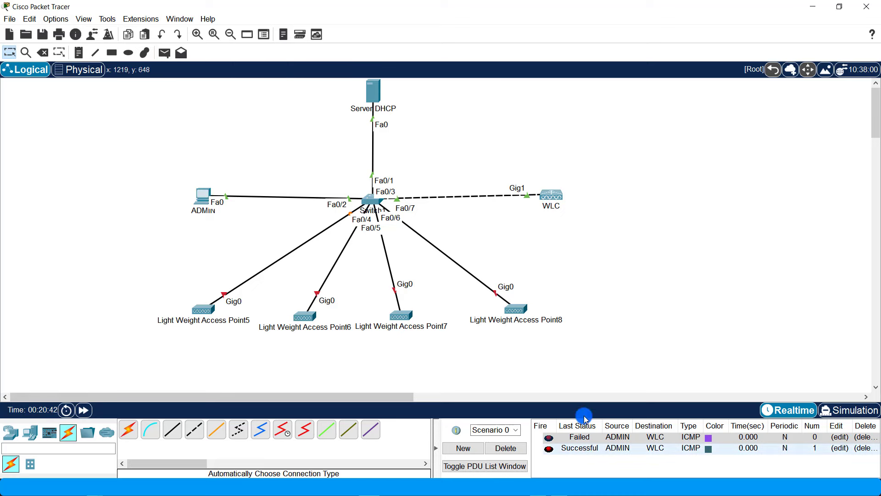
left_click(203, 197)
left_click(561, 82)
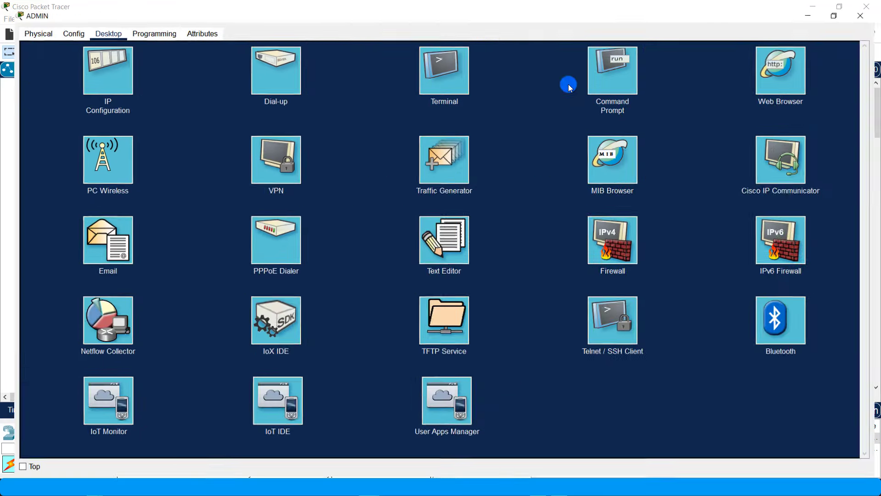
left_click(793, 71)
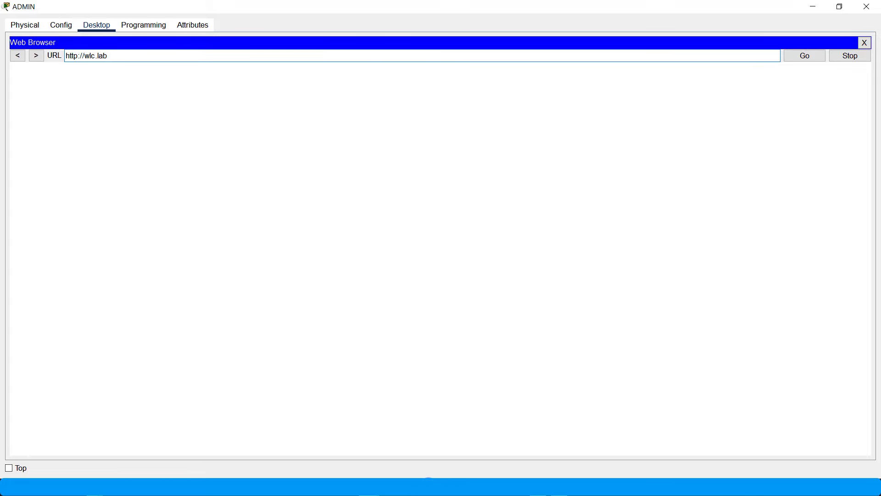
mouse_move(367, 487)
left_click(326, 451)
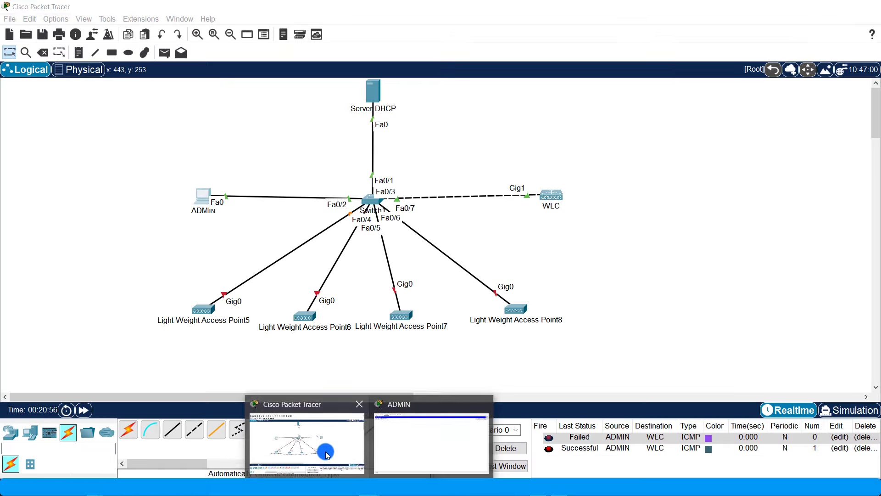
left_click(373, 90)
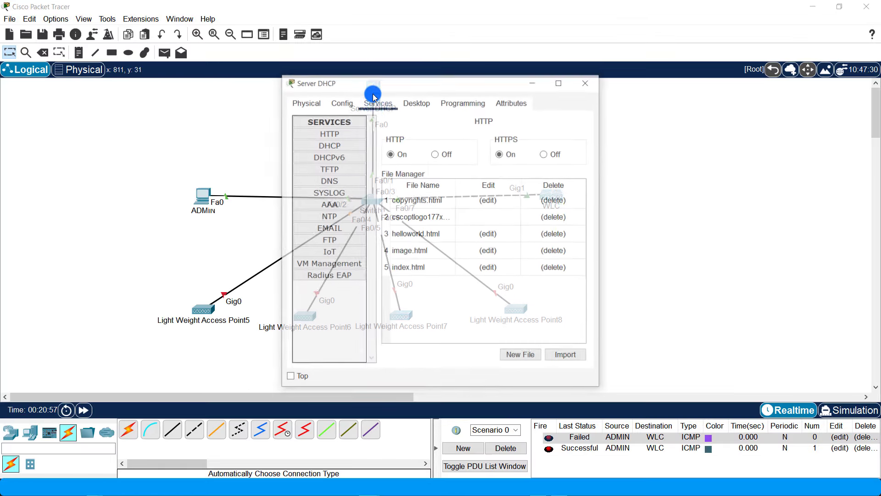
left_click(327, 180)
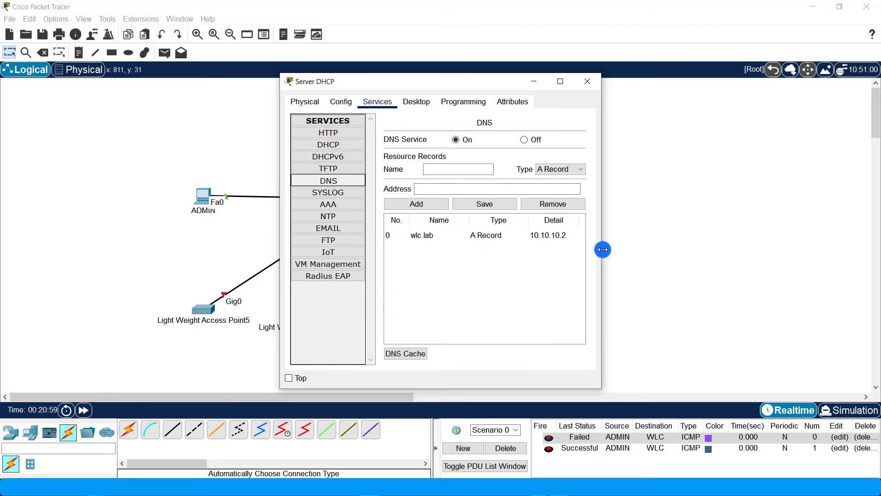
left_click(587, 81)
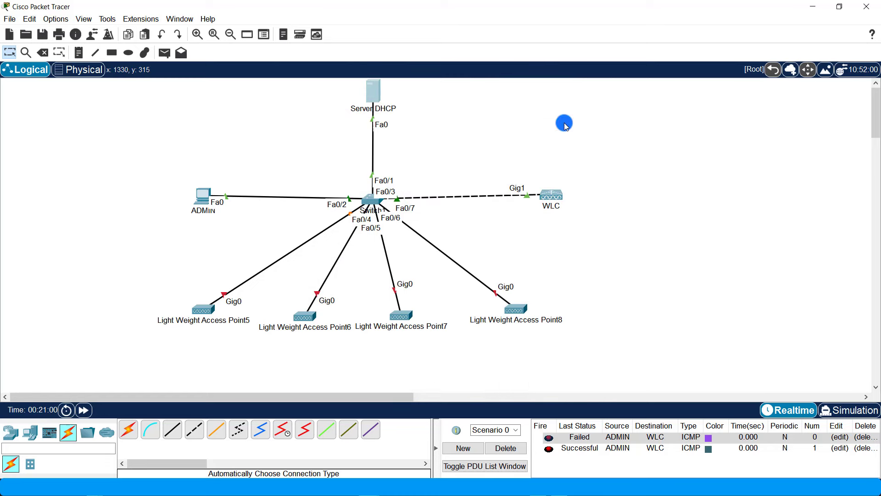
- On the WLC welcome page, enter the admin username and matching password, then start setup
mouse_move(369, 487)
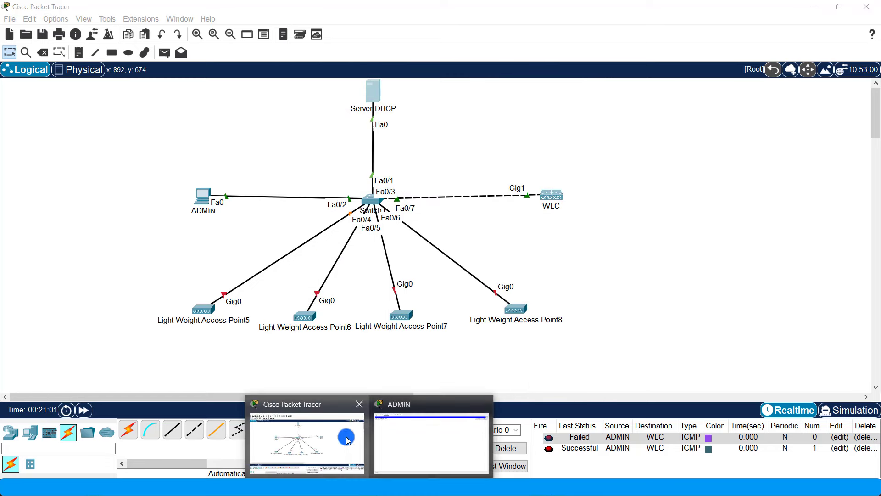
left_click(443, 436)
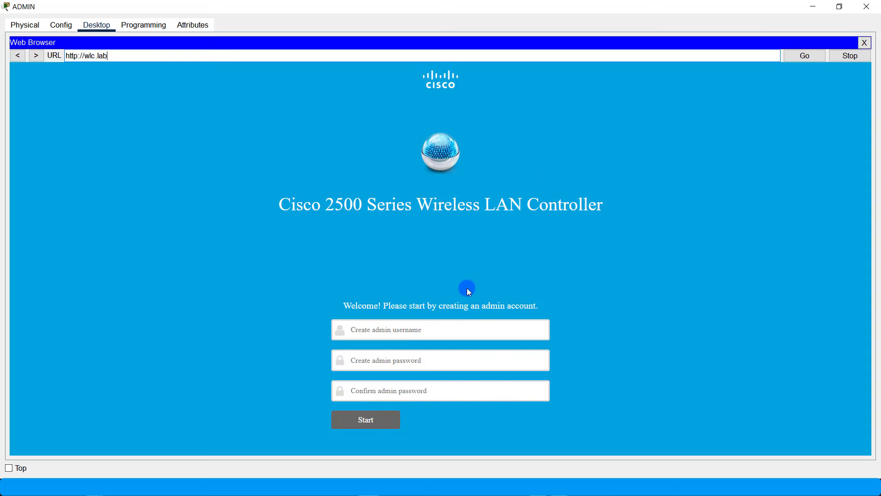
left_click(416, 328)
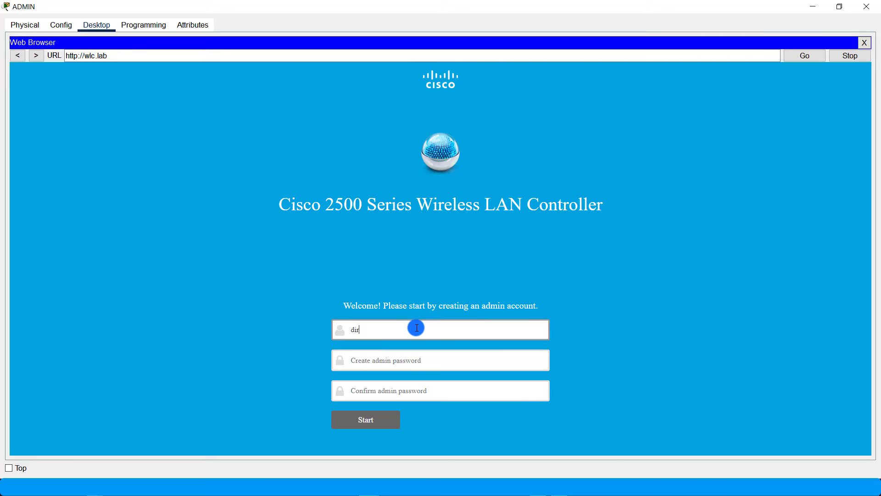
left_click_drag(416, 328, 321, 334)
left_click(404, 360)
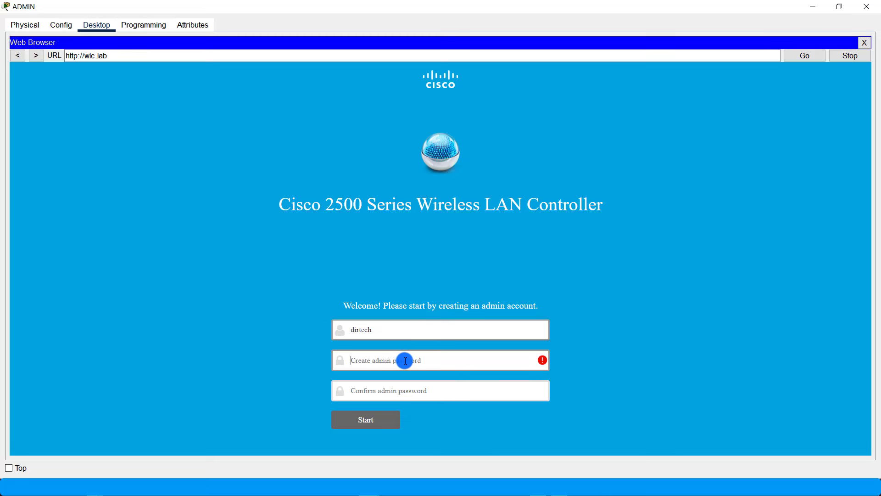
type("dirtech@123")
key("Tab")
type("dirtech")
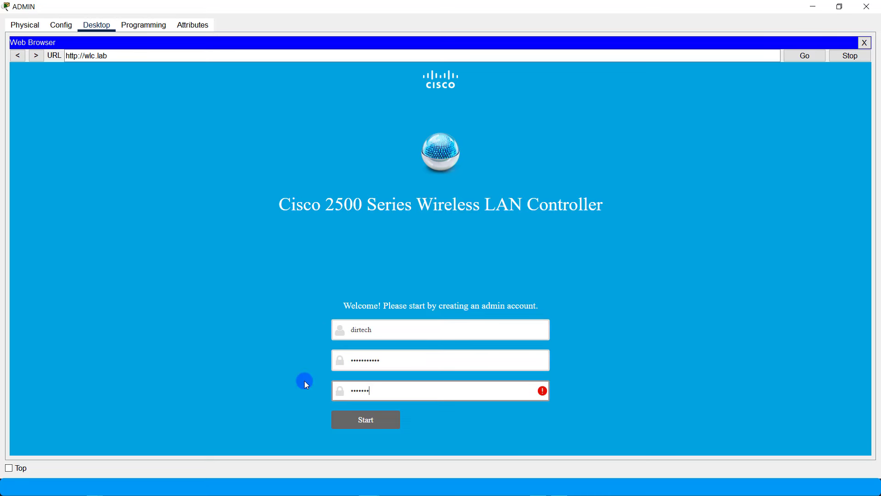
type("@123")
left_click(375, 423)
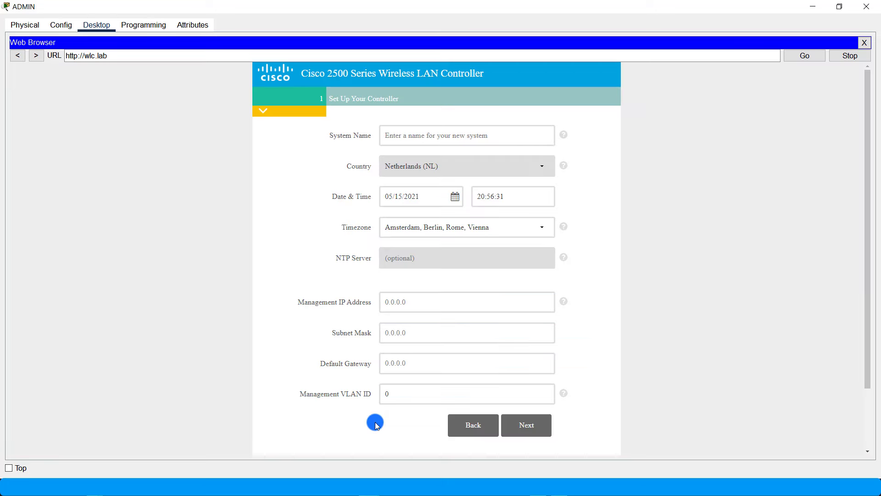
- Enter DIRTECH-LAB as the controller's system name and return to the topology window
left_click(419, 135)
type("DIRTECH-LAB")
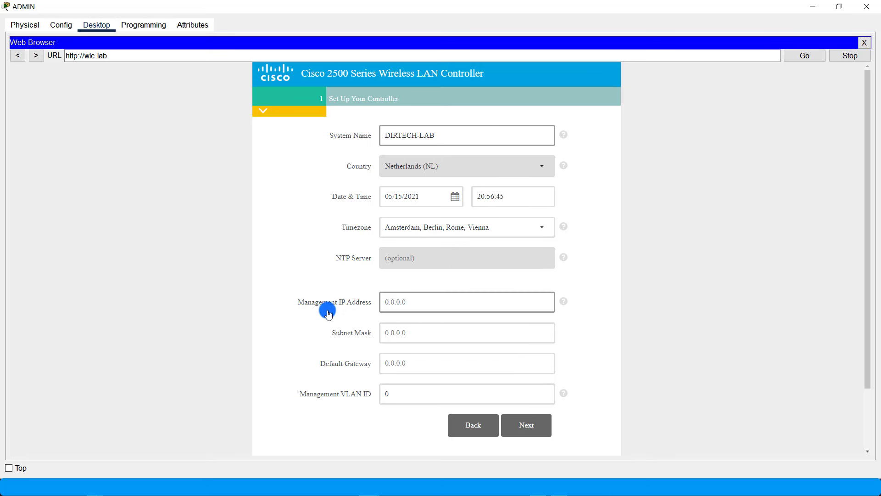
left_click(420, 301)
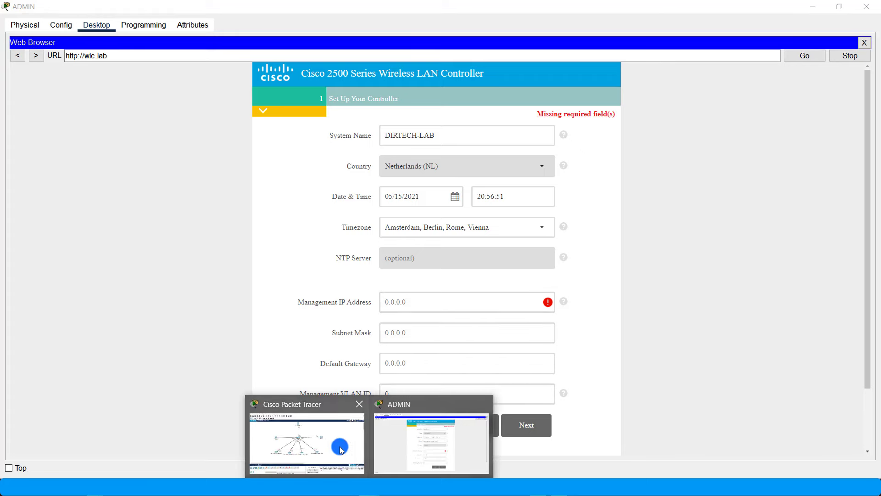
left_click(339, 445)
- Open the WLC's Management interface settings and select its IPv4 address 10.10.10.2
left_click(552, 195)
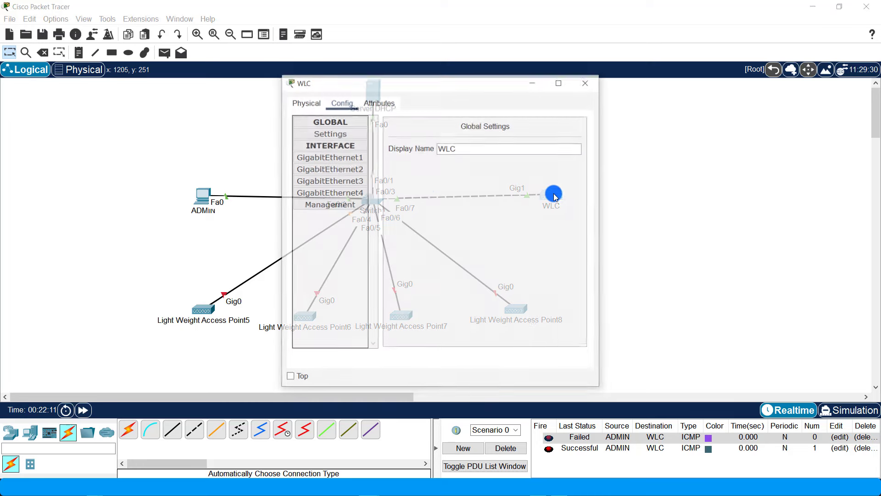
left_click(332, 208)
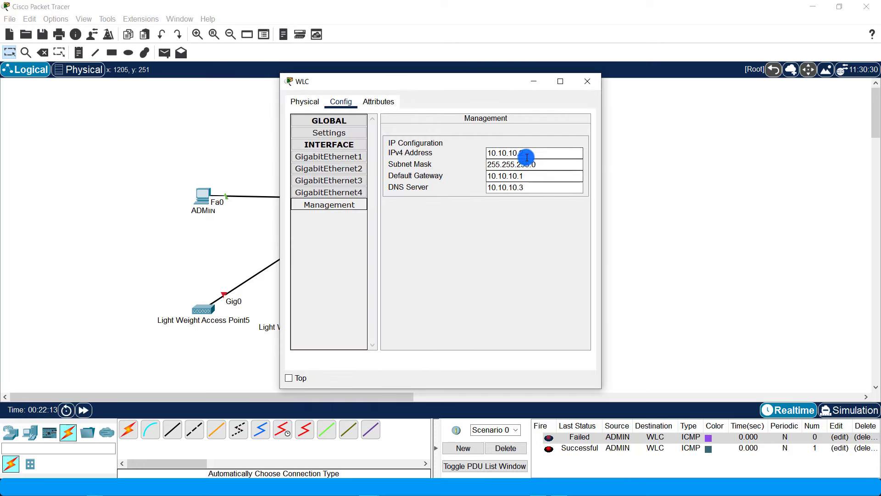
left_click_drag(525, 153, 484, 153)
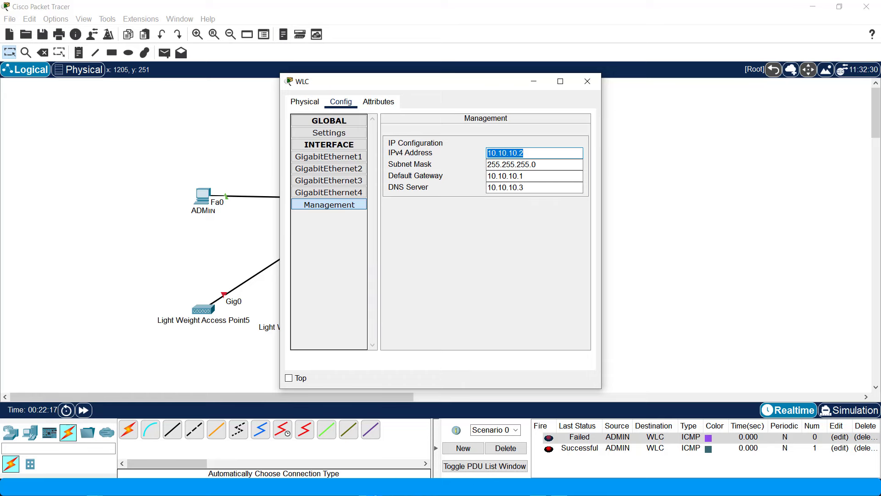
- Fill in mask 255.255.255.0 and gateway 10.10.10.1 in wizard step 1, then advance to wireless networks
left_click(410, 439)
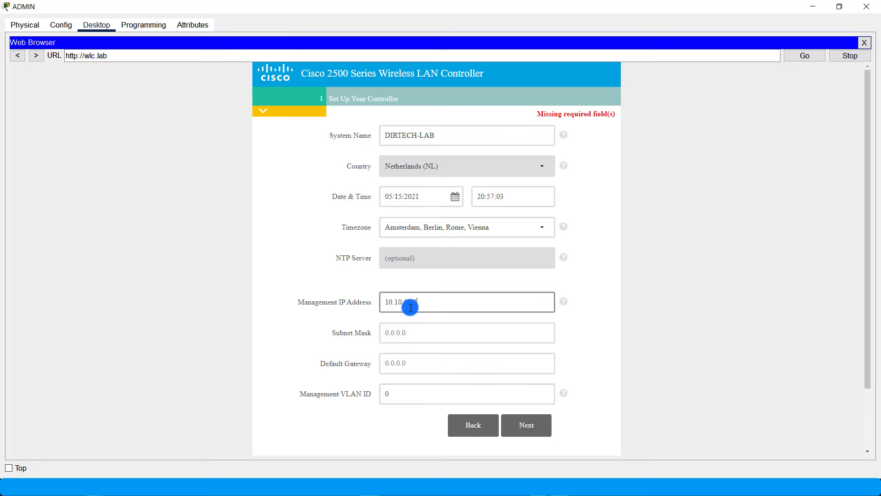
left_click(417, 331)
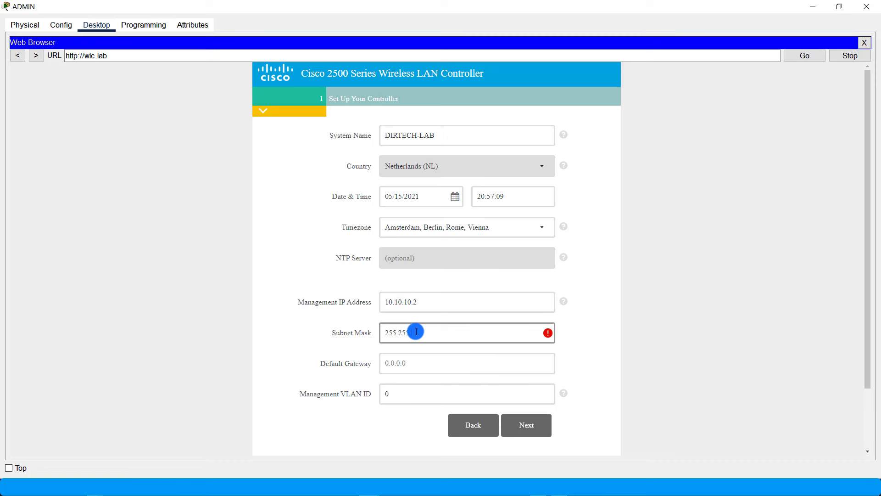
left_click(411, 372)
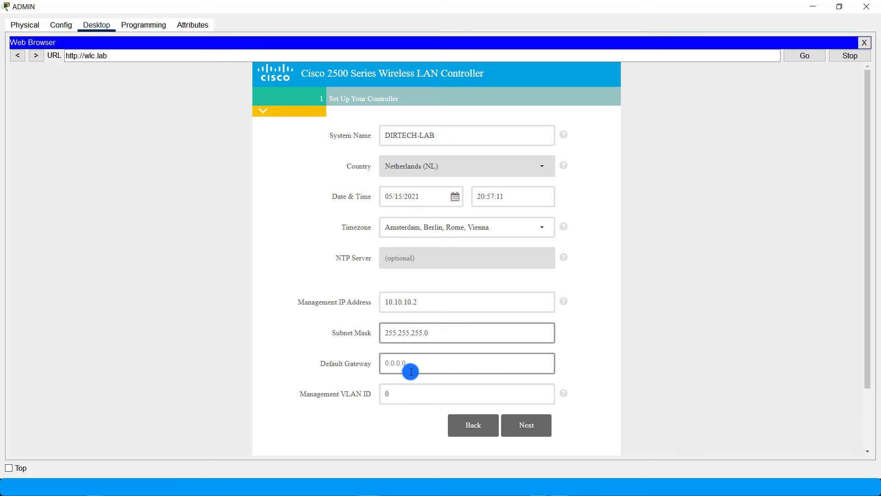
left_click(411, 364)
left_click(411, 364)
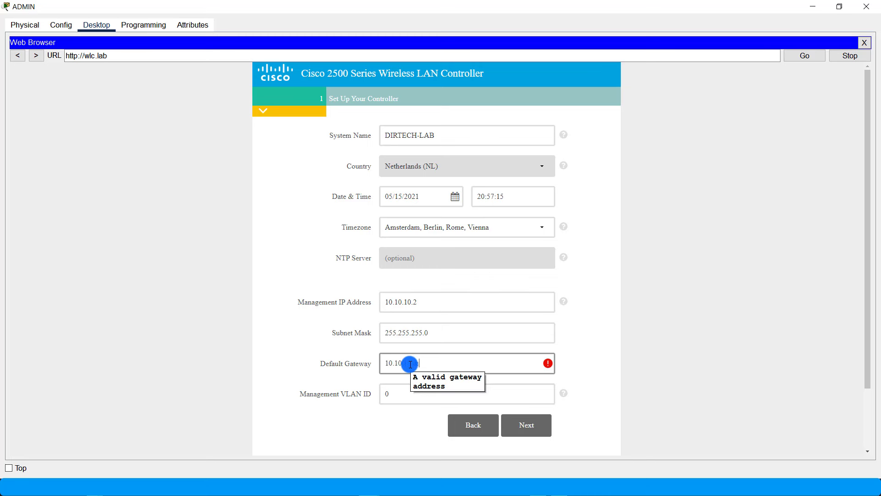
left_click(637, 346)
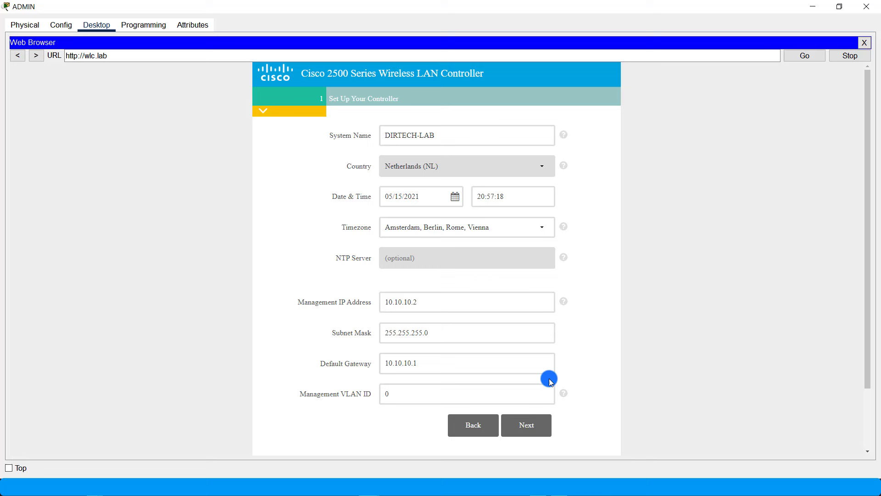
left_click(526, 424)
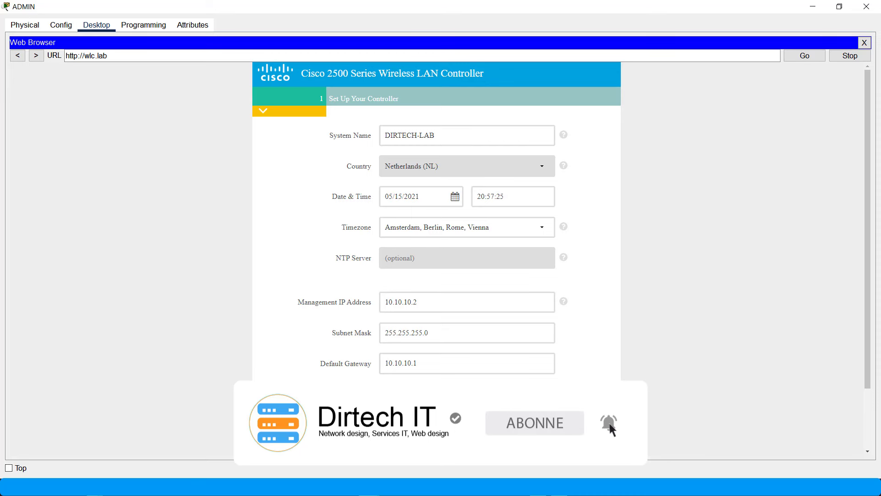
left_click(526, 425)
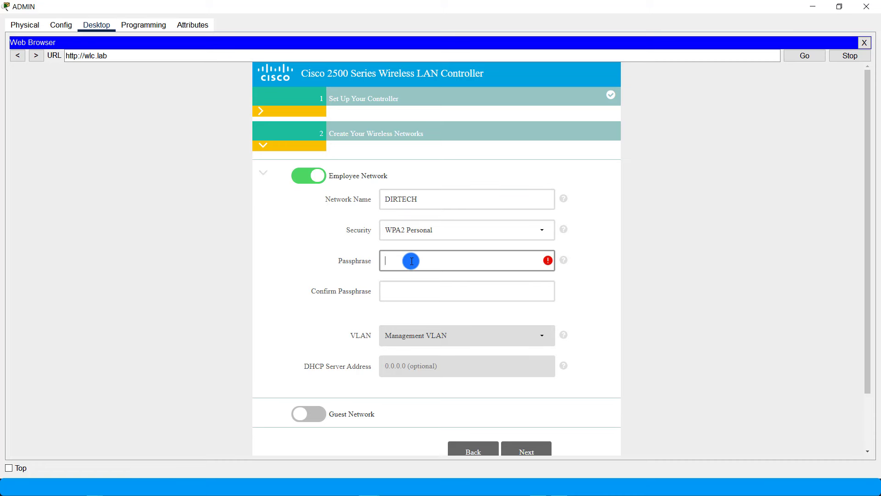
- Enter and confirm the DIRTECH passphrase, fix the mismatch, and advance to Advanced Setting
left_click(345, 196)
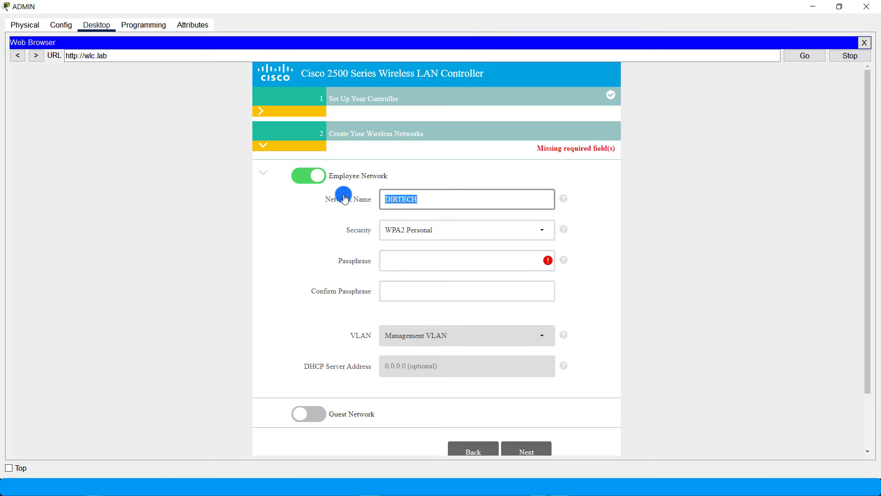
left_click(417, 263)
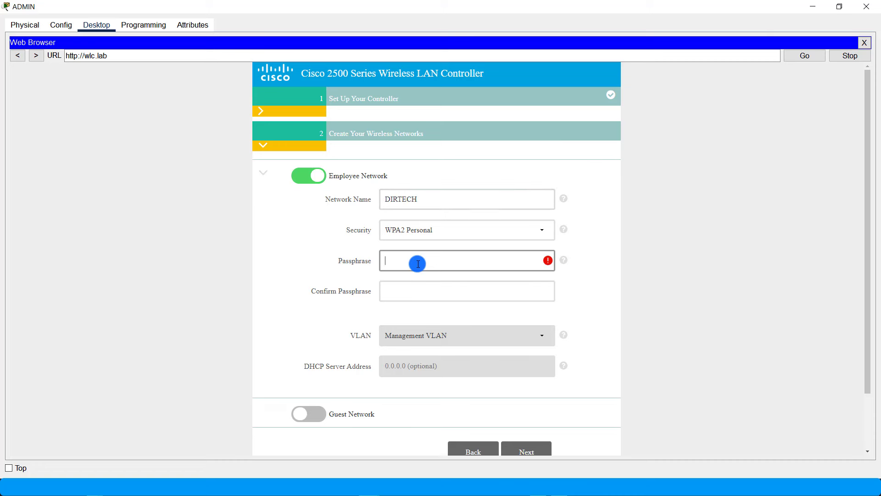
left_click(415, 292)
type("•••••••")
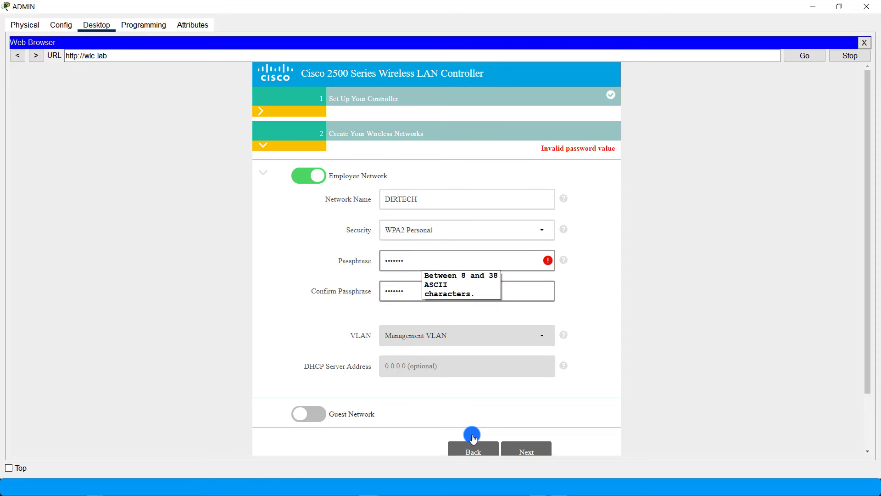
left_click_drag(870, 187, 870, 242)
left_click(541, 389)
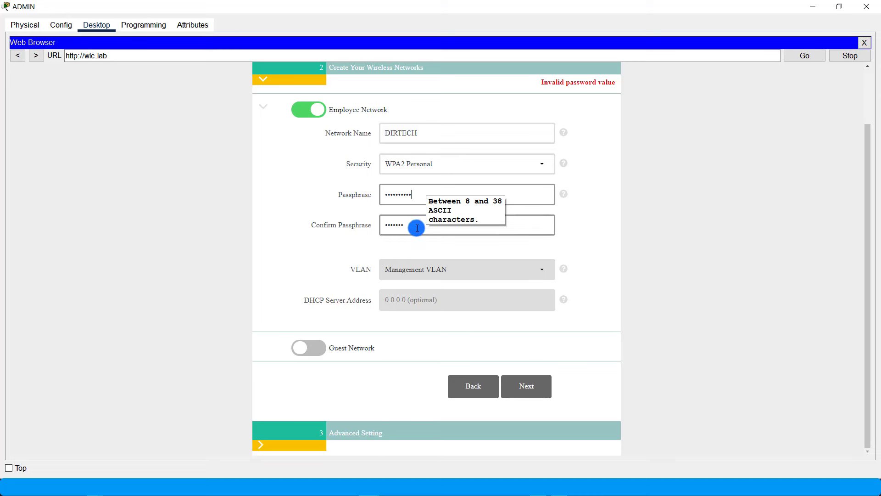
left_click(417, 225)
type("1")
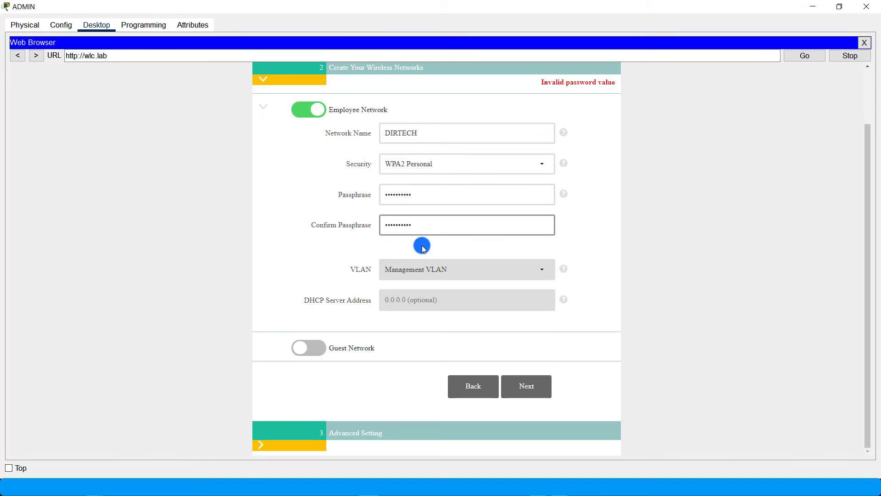
left_click(536, 387)
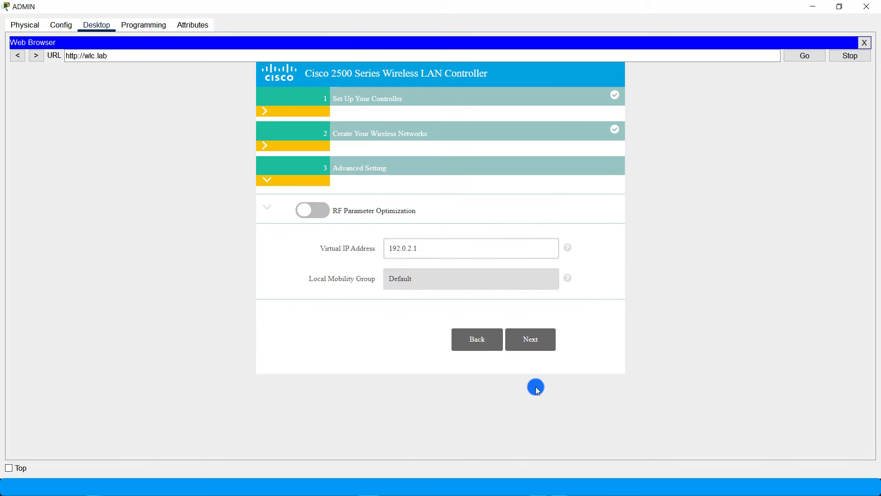
- Review the summary, apply the configuration, confirm the reboot, and minimise the ADMIN window
left_click(537, 342)
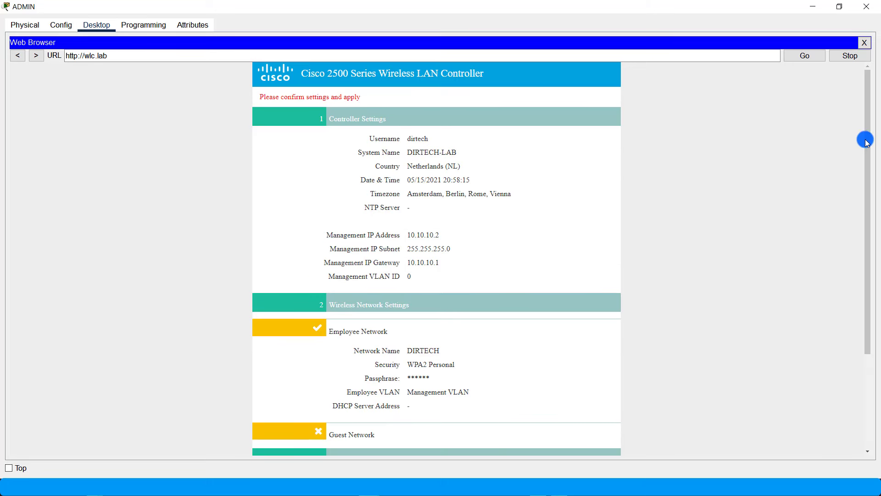
left_click_drag(866, 138, 869, 191)
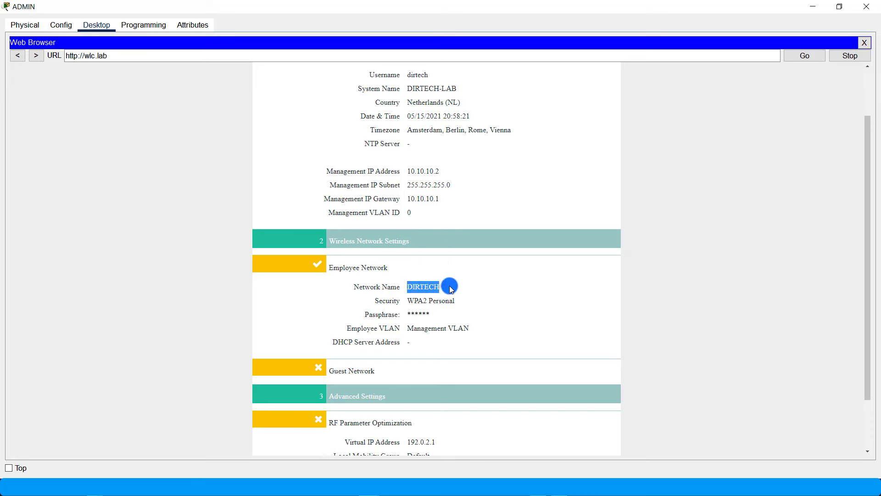
left_click_drag(411, 314, 457, 313)
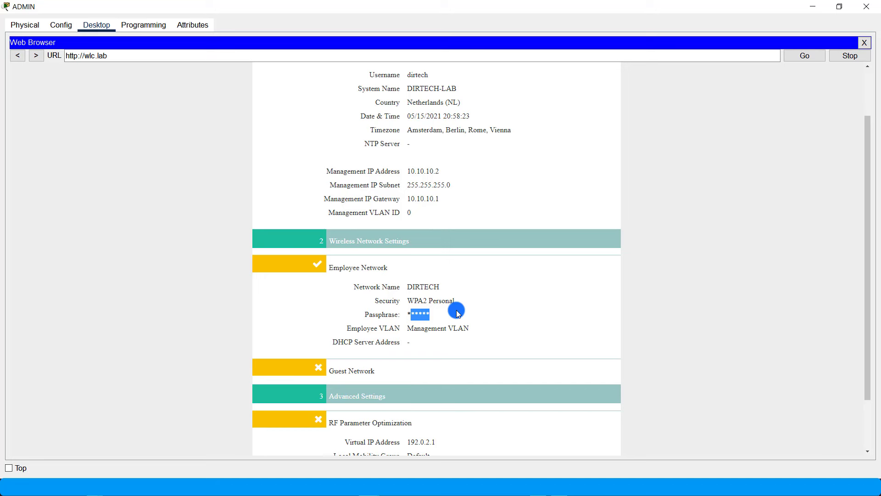
scroll(868, 200, "down", 3)
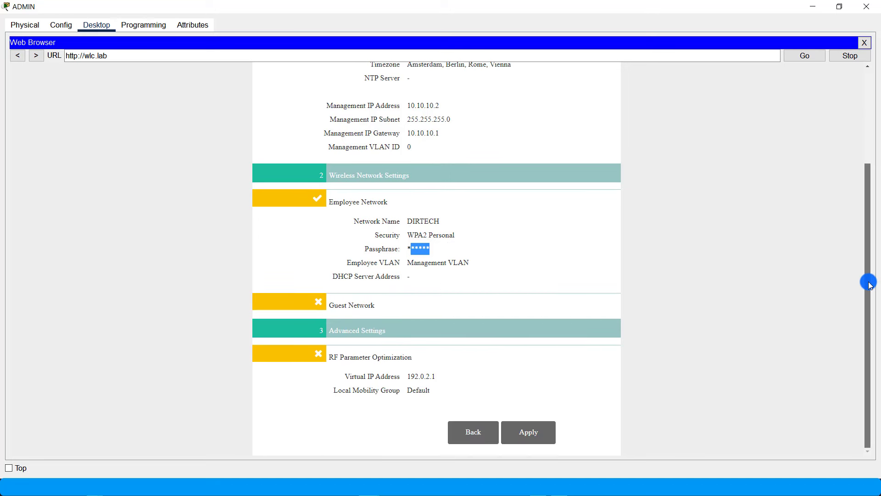
left_click(536, 439)
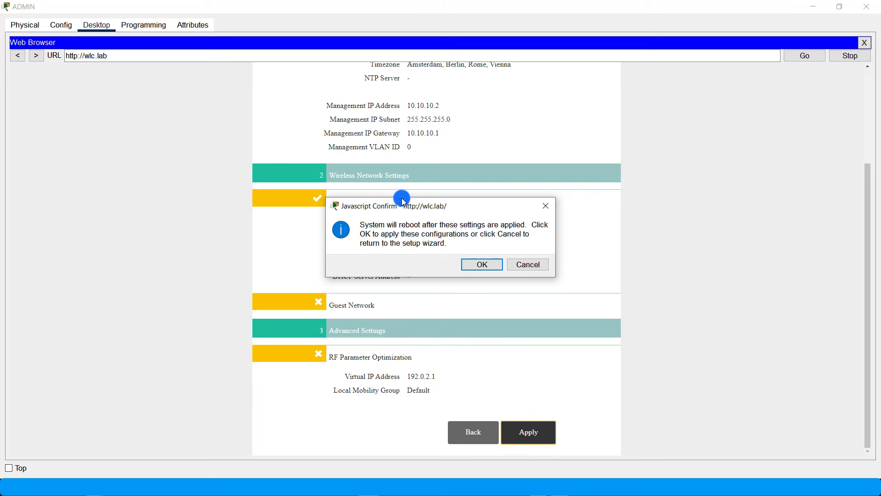
left_click(482, 266)
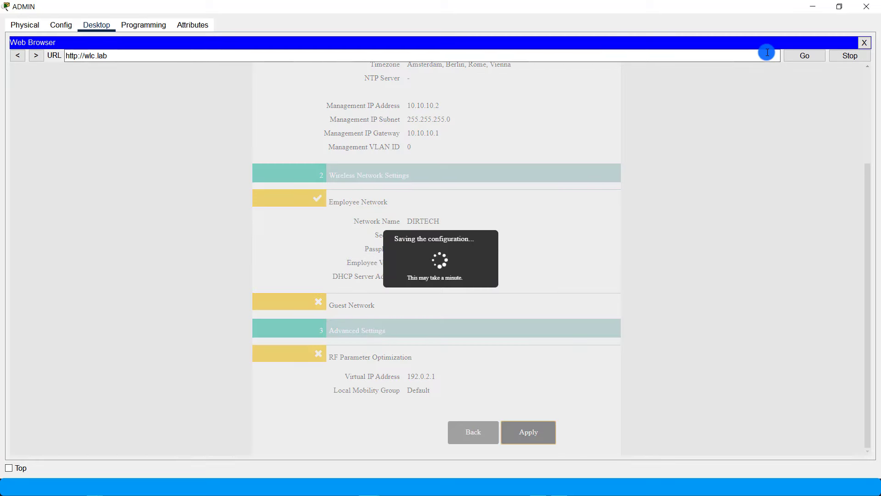
left_click(813, 5)
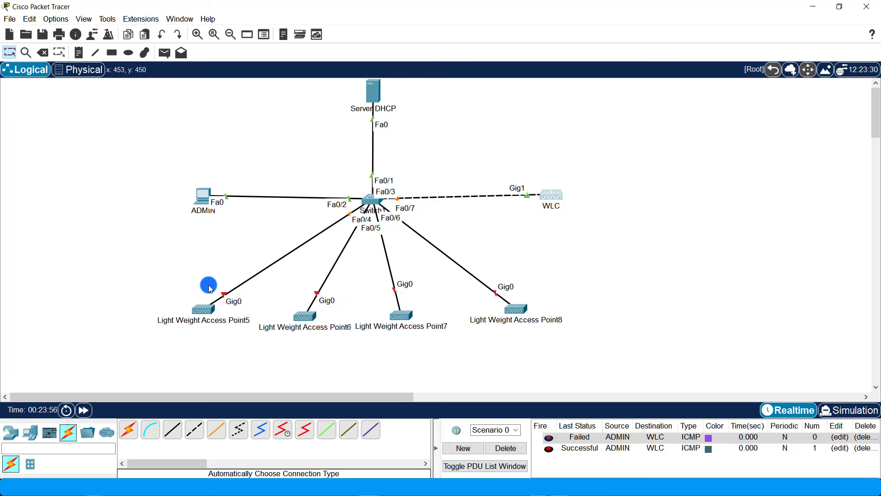
- Plug the power adapter into Light Weight Access Point5's power port
left_click(200, 317)
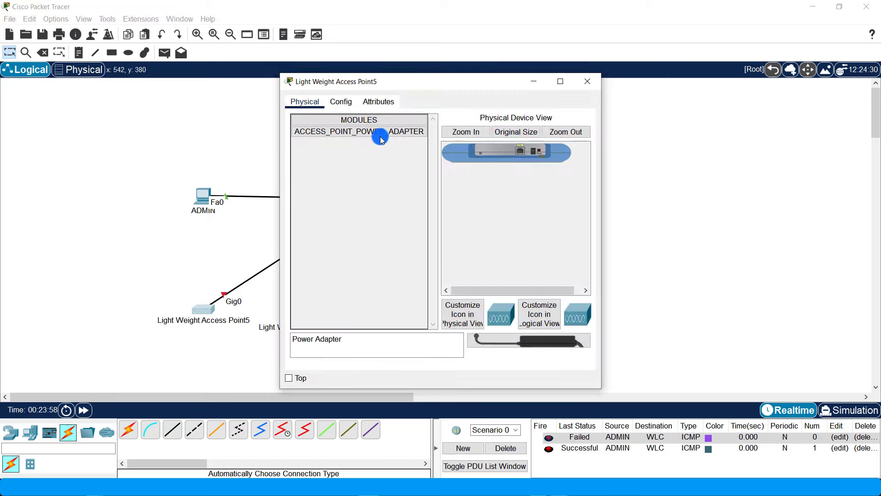
left_click_drag(402, 79, 567, 65)
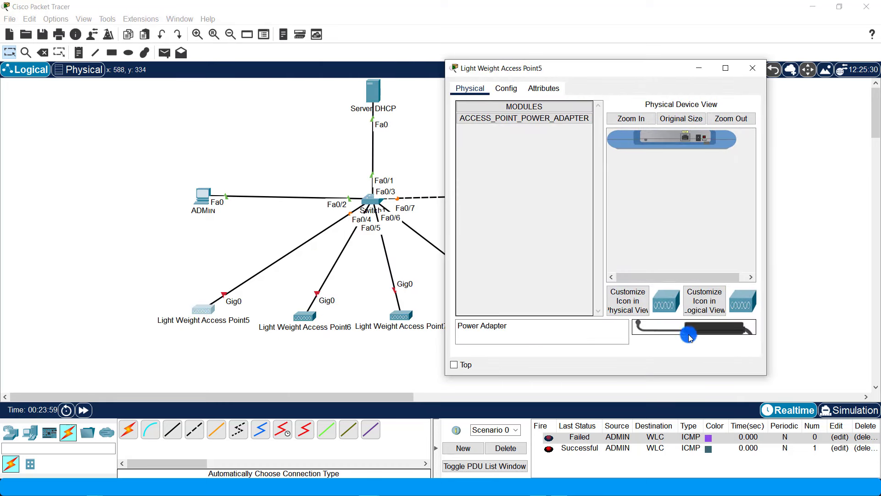
left_click_drag(689, 328, 686, 140)
left_click_drag(689, 325, 686, 139)
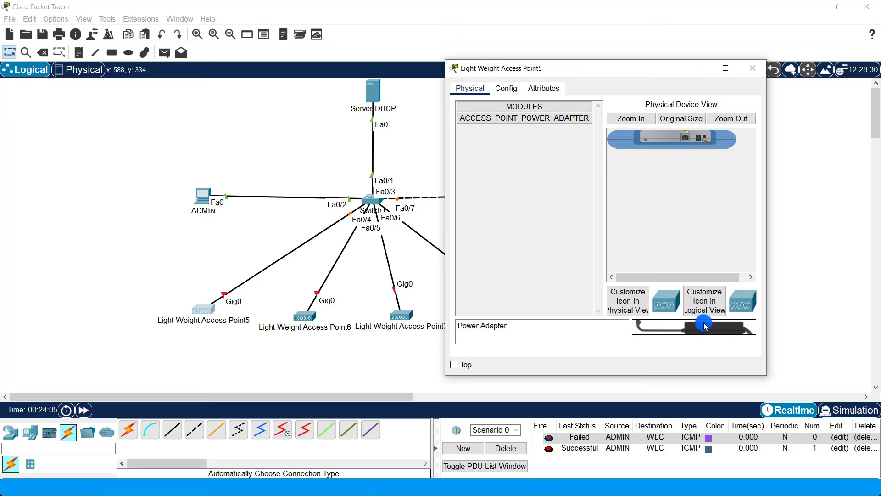
left_click_drag(702, 329, 701, 138)
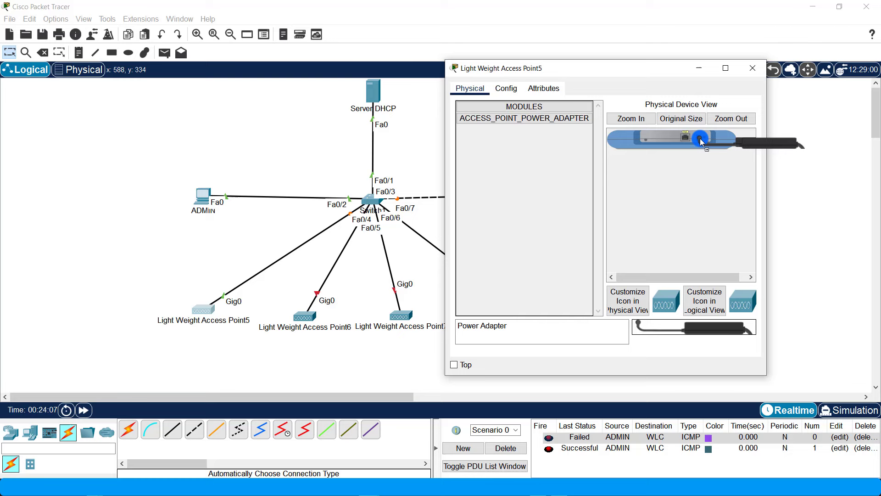
left_click(753, 68)
- Plug power adapters into Light Weight Access Points 6, 7 and 8
left_click(299, 312)
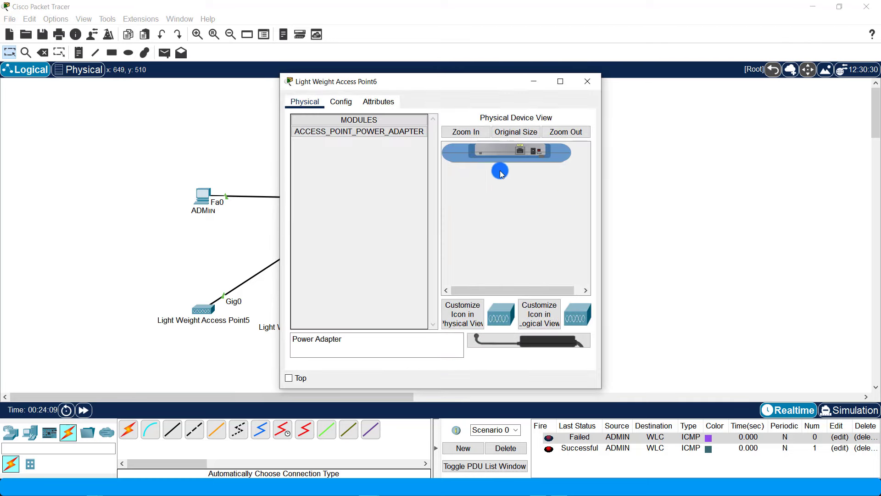
left_click_drag(544, 339, 536, 154)
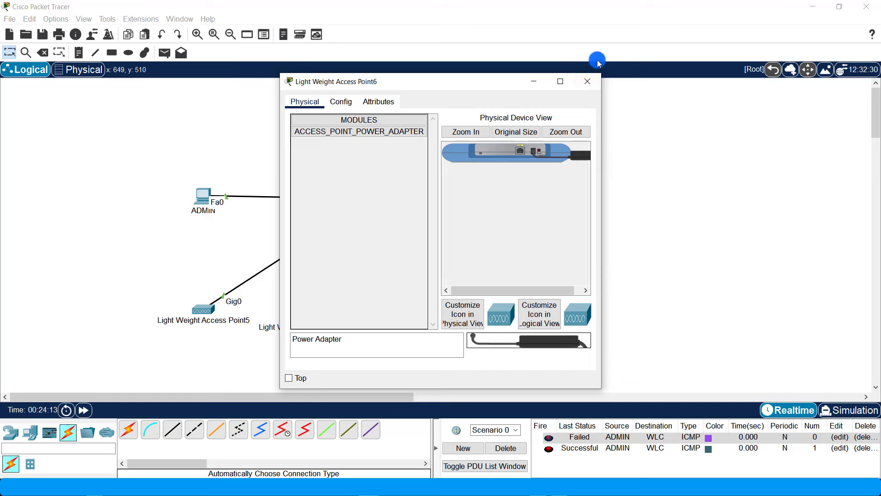
left_click(588, 82)
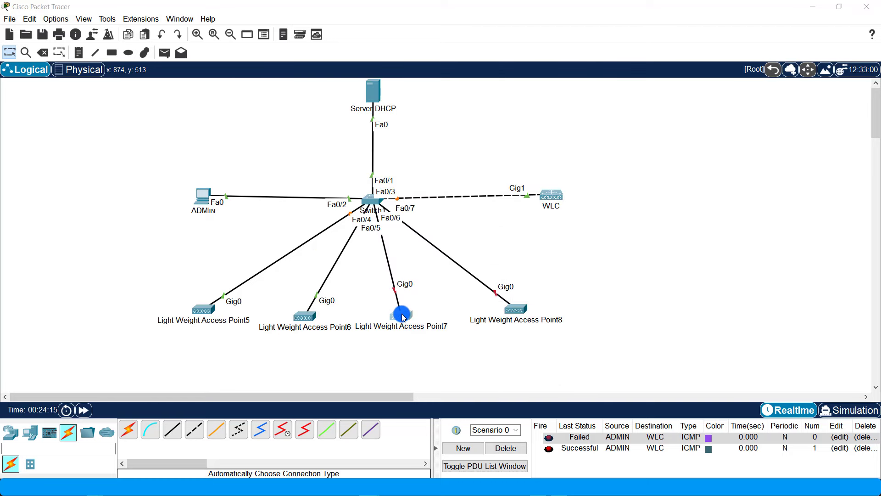
left_click(401, 312)
left_click_drag(531, 342, 536, 155)
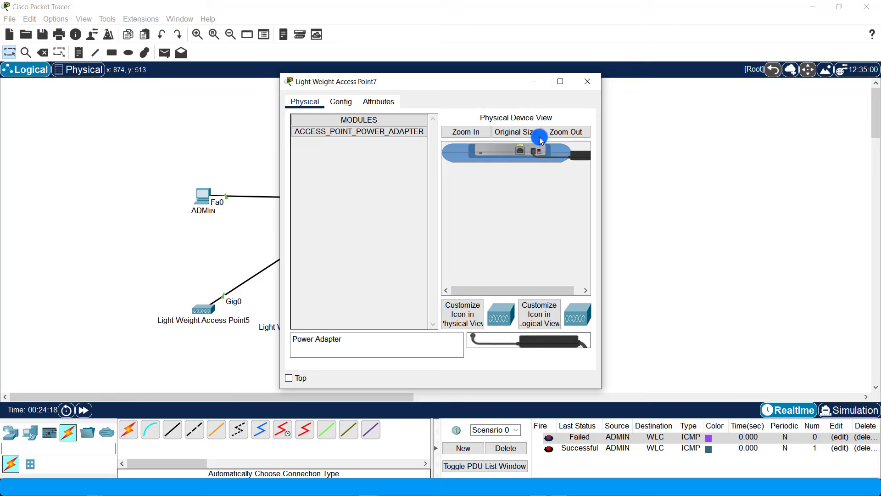
left_click(588, 82)
left_click(523, 299)
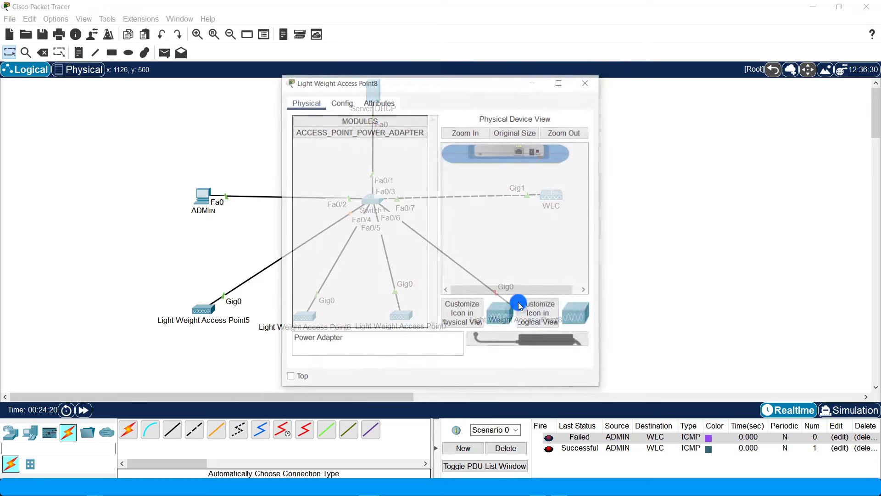
left_click_drag(540, 340, 534, 154)
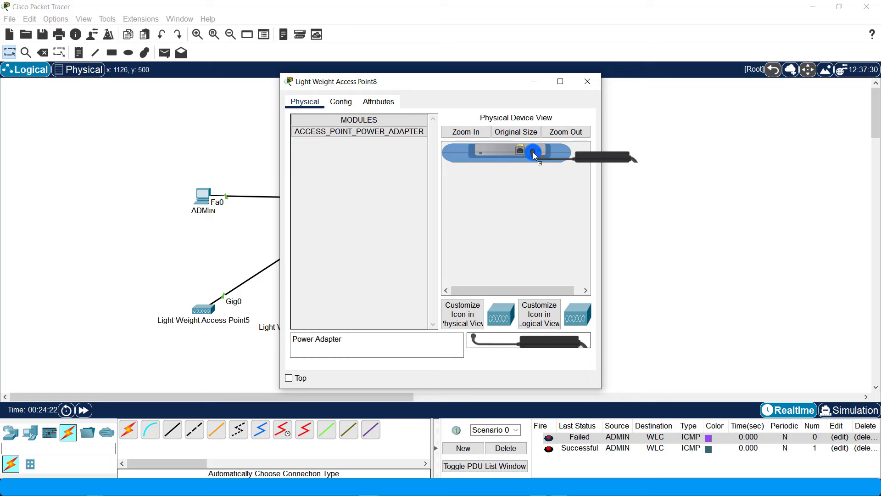
left_click(581, 85)
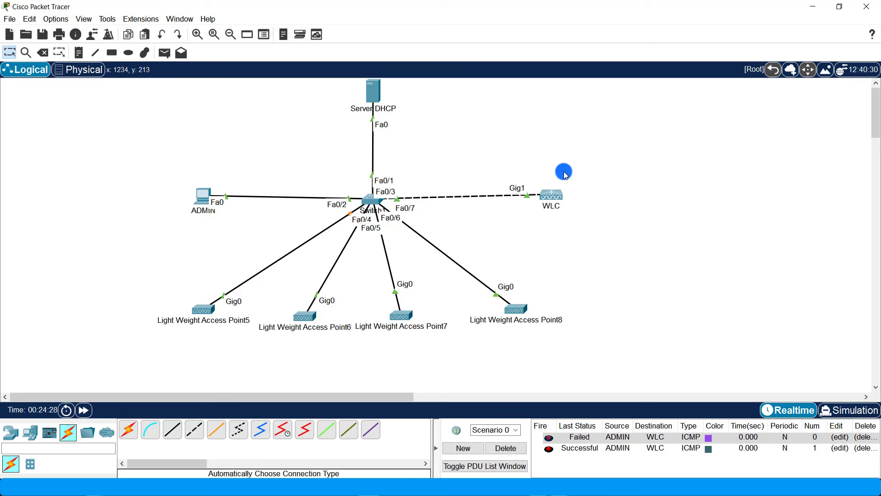
left_click(201, 196)
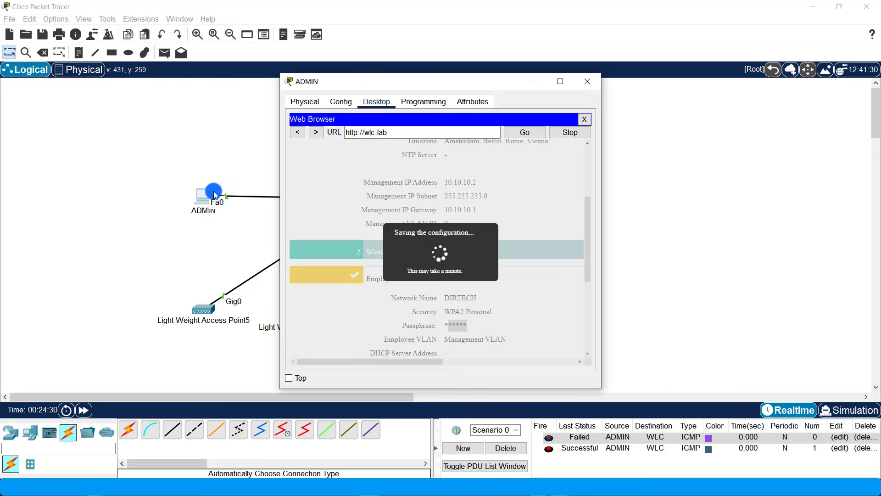
left_click(584, 120)
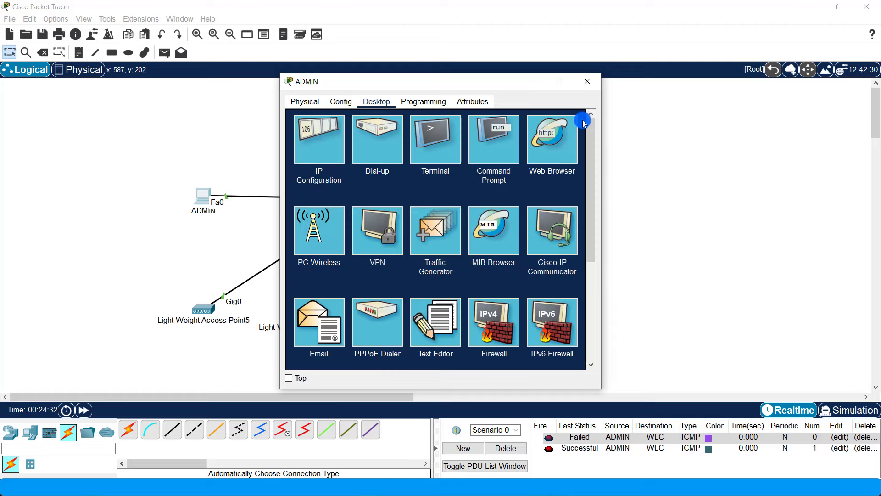
left_click(561, 82)
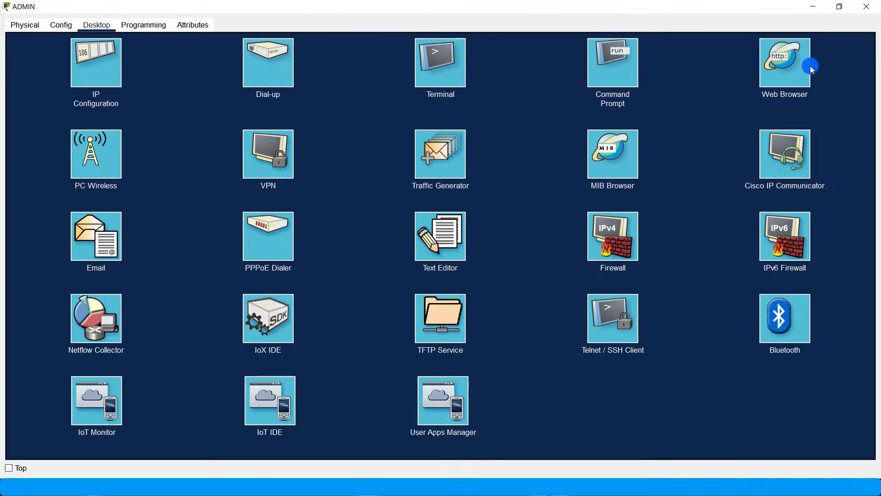
left_click(787, 70)
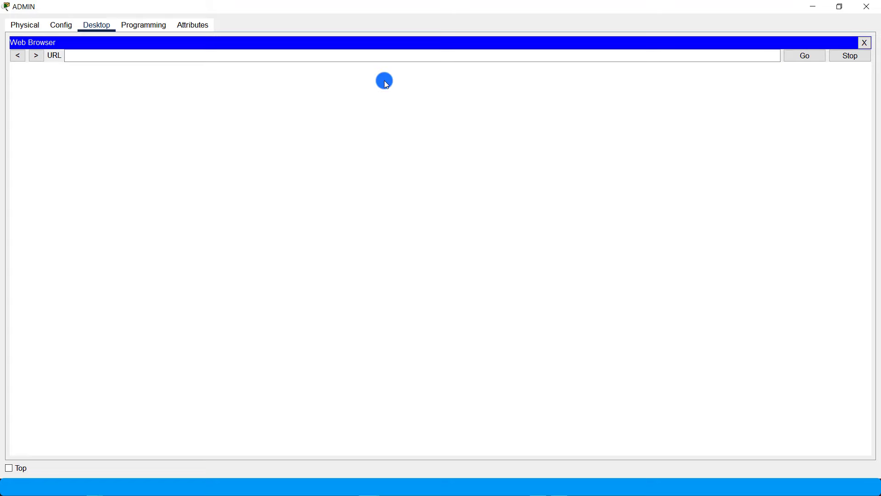
left_click(351, 56)
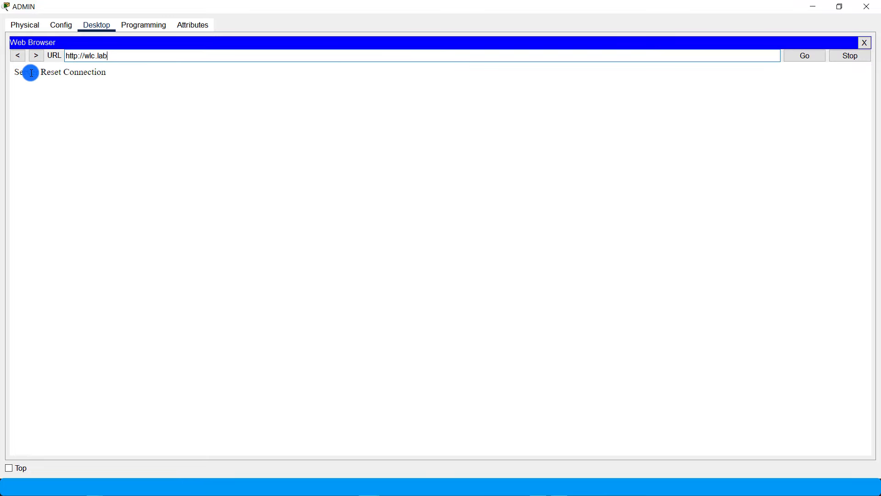
left_click_drag(19, 72, 88, 73)
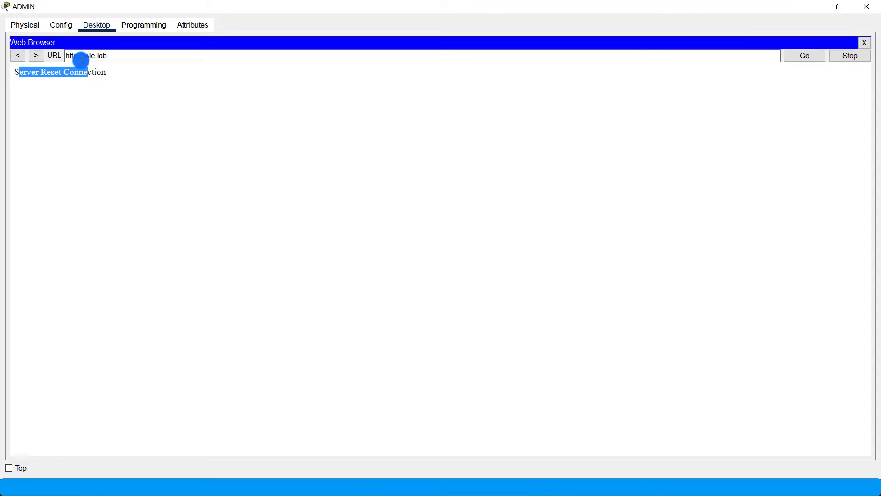
left_click(79, 57)
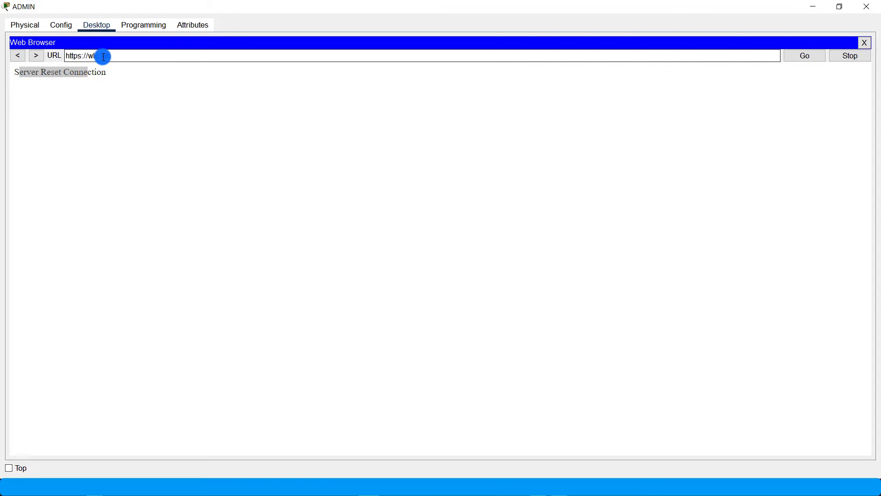
left_click(134, 55)
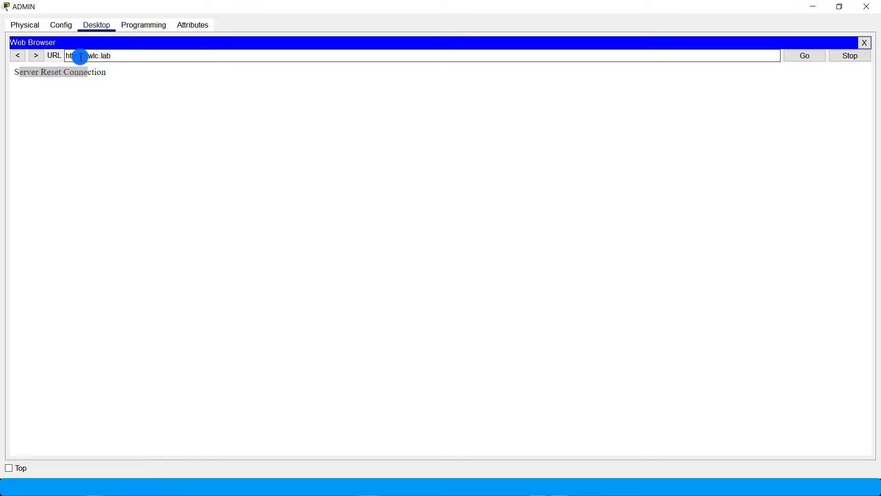
key("Return")
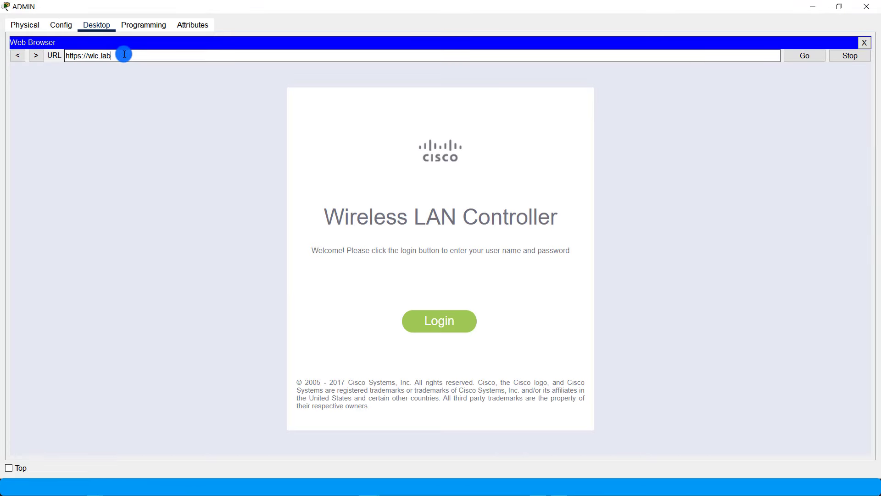
- Log in to the controller with the admin username and password
left_click(429, 318)
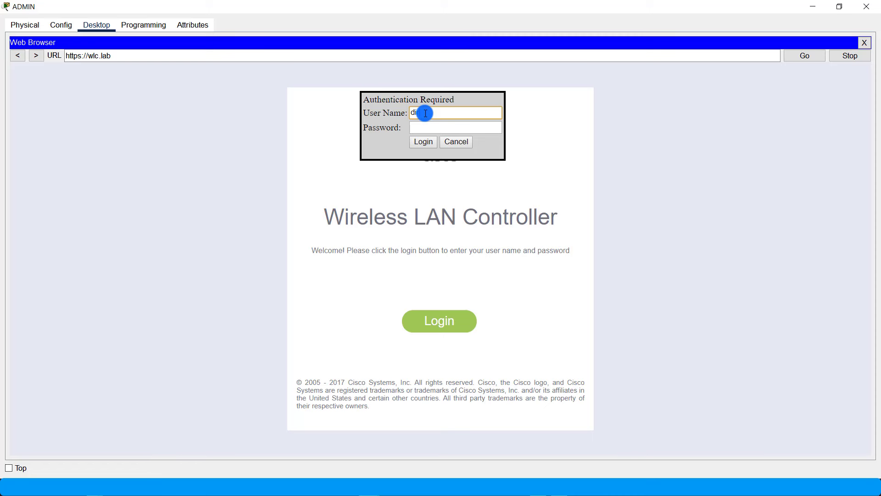
left_click(428, 127)
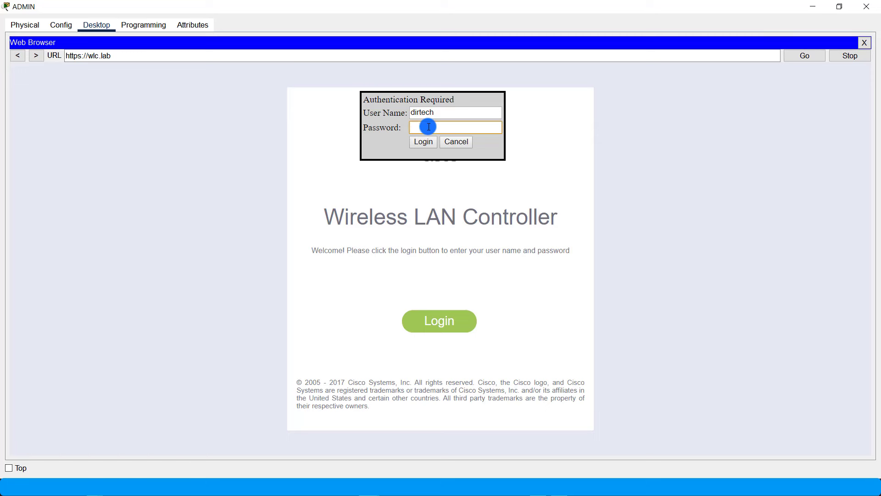
type("••")
type("•••••••••")
left_click(425, 143)
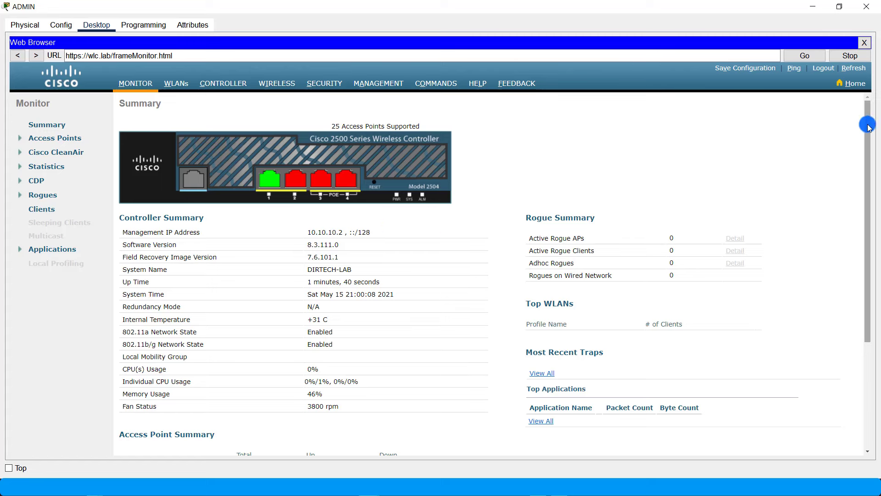
- Check the WIRELESS All APs list shows four joined access points
scroll(870, 133, "down", 3)
scroll(870, 133, "up", 3)
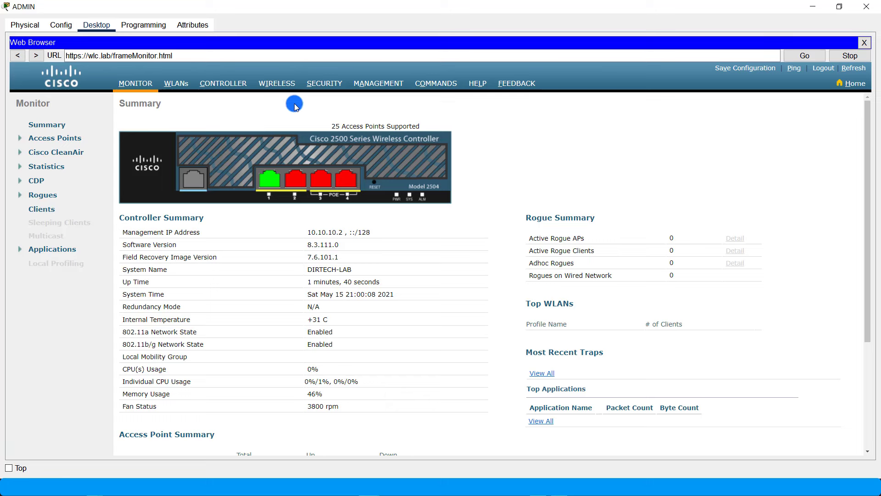
left_click(275, 85)
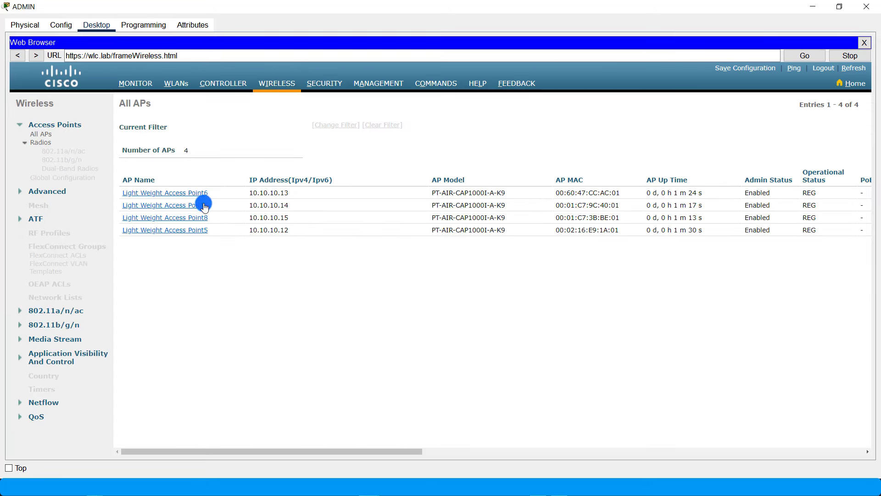
mouse_move(186, 274)
left_mouse_down()
mouse_move(169, 195)
mouse_move(187, 268)
left_mouse_up()
left_click(187, 268)
- Verify the DIRTECH WPA2 WLAN in the WLANs list, then minimise the ADMIN window
left_click(177, 85)
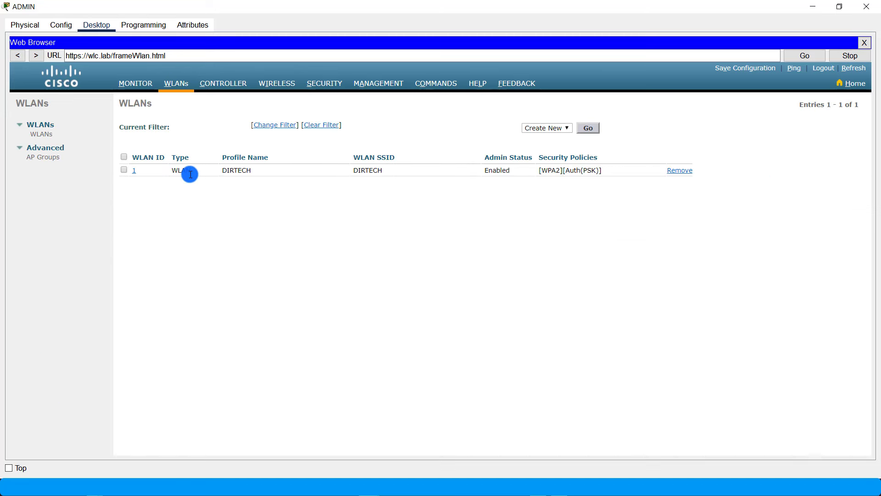
double_click(374, 172)
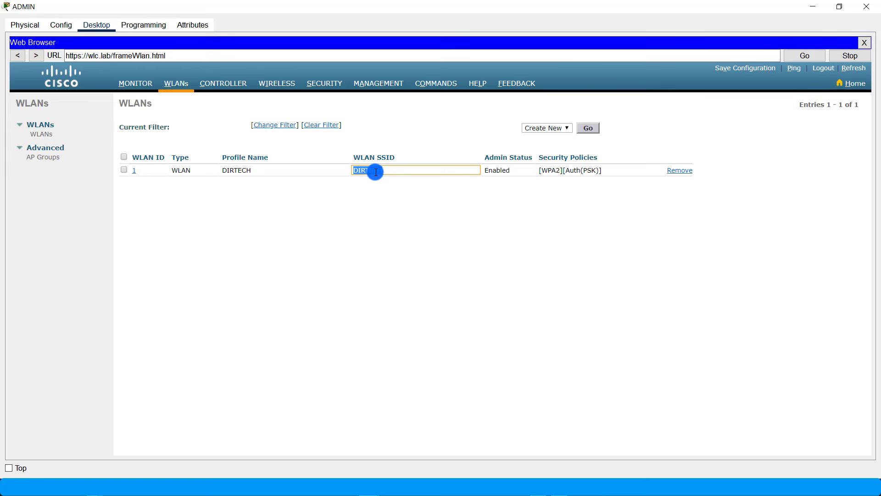
left_click(420, 227)
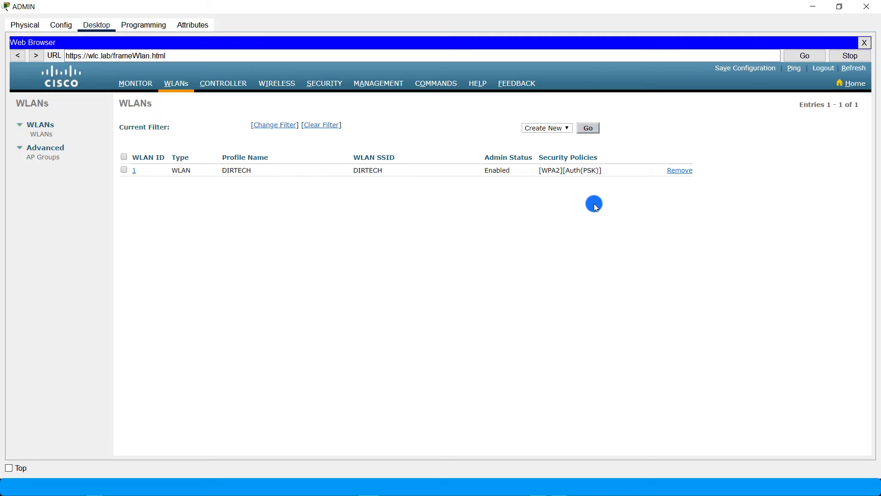
left_click(824, 3)
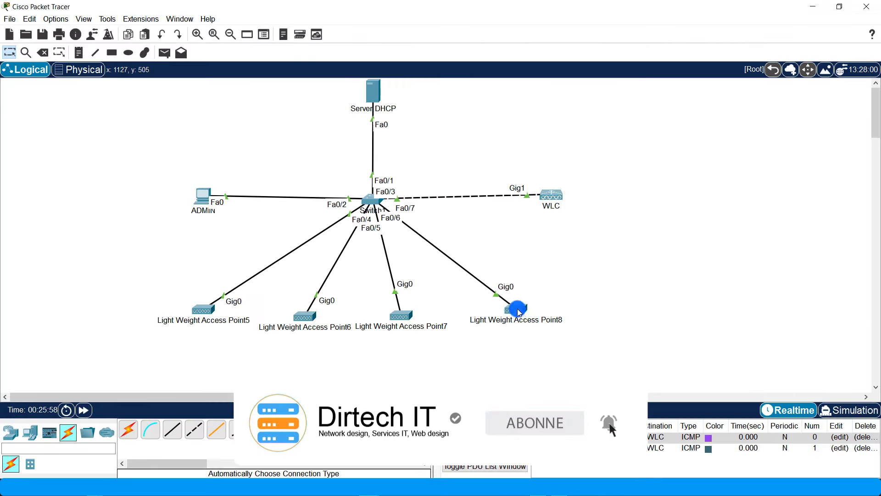
- Nudge Access Point8 down, then place Smartphone0, Tablet PC0 and Laptop0 stacked to the WLC's right
left_click_drag(516, 309, 518, 316)
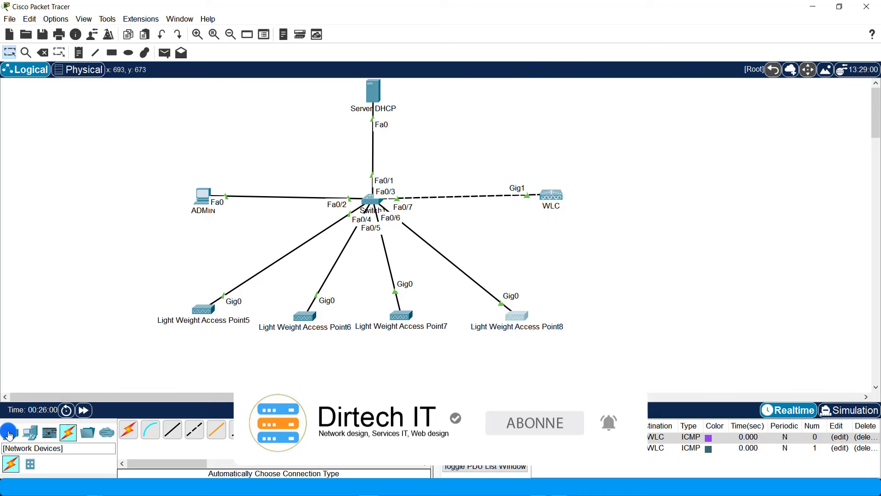
left_click(30, 432)
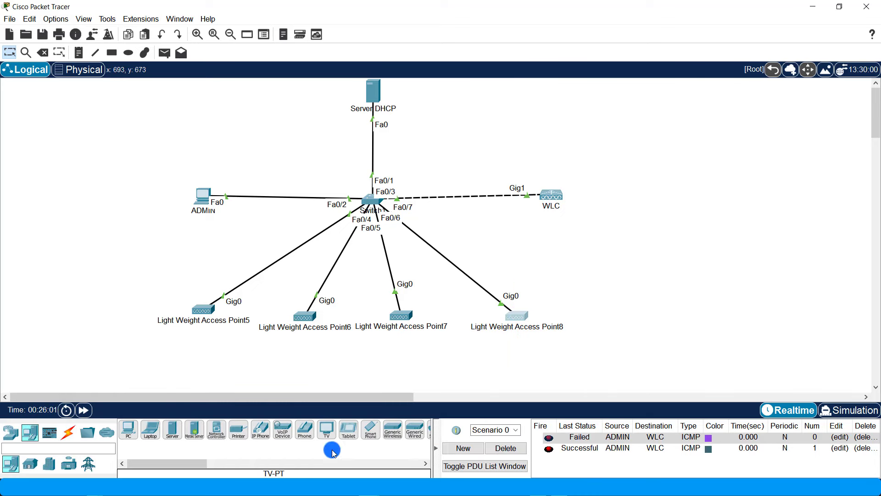
left_click(372, 435)
left_click(624, 113)
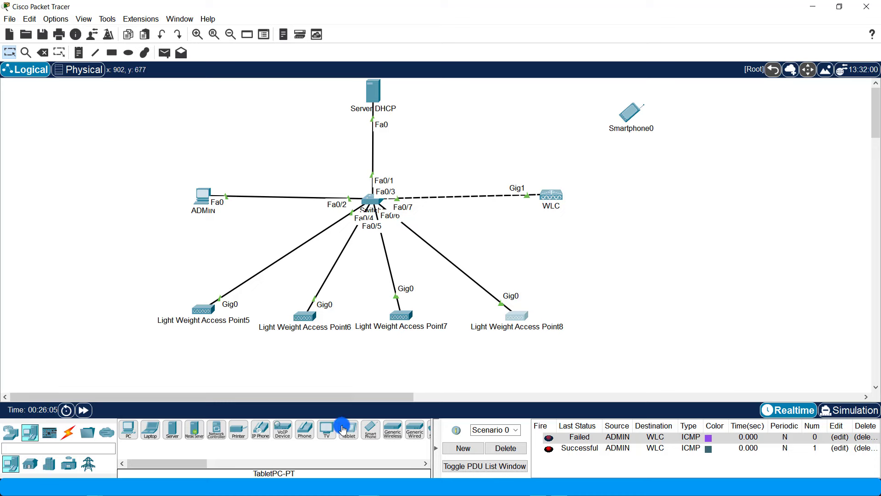
left_click(638, 206)
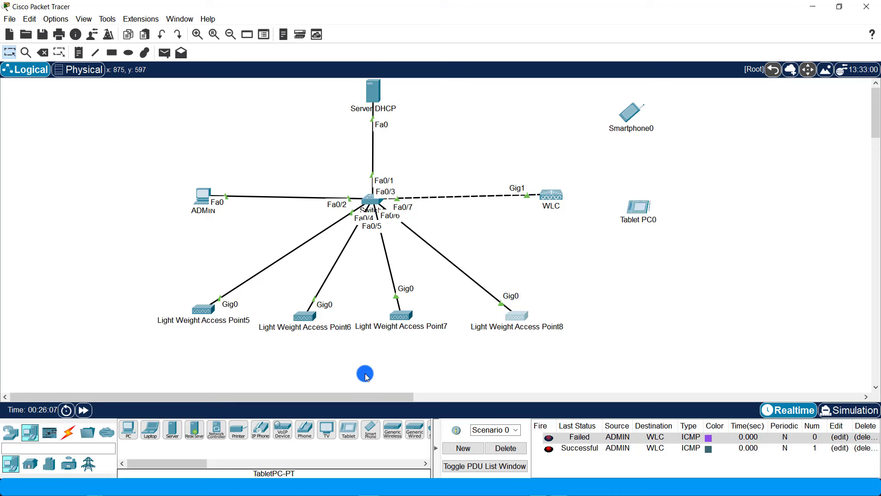
left_click(261, 439)
left_click(149, 429)
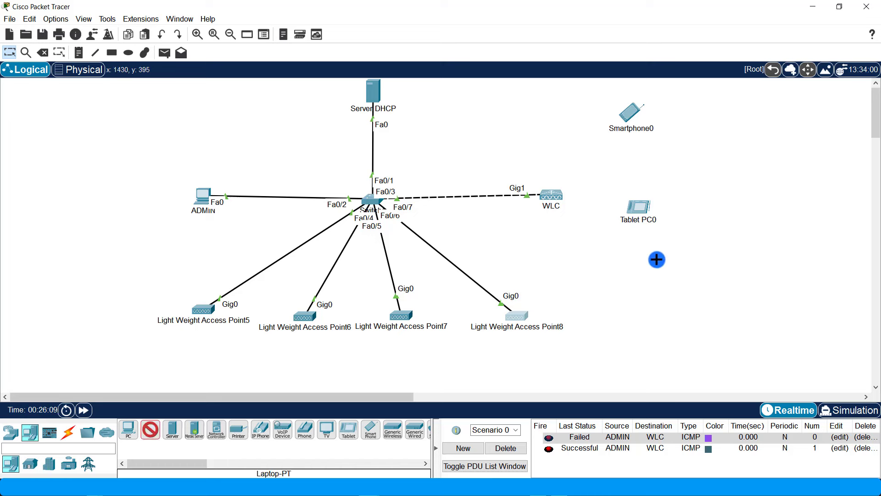
left_click(638, 312)
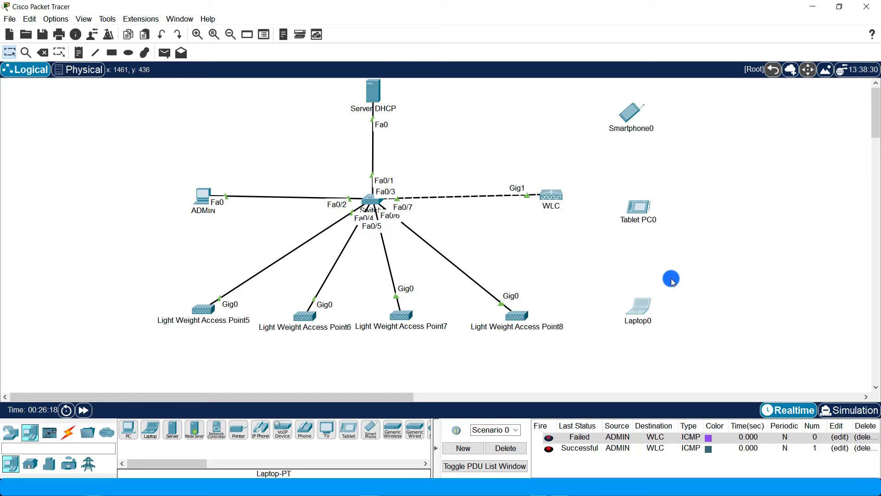
- Power off Laptop0, replace its Ethernet module with the WPC300N wireless card, and power it back on
left_click(639, 307)
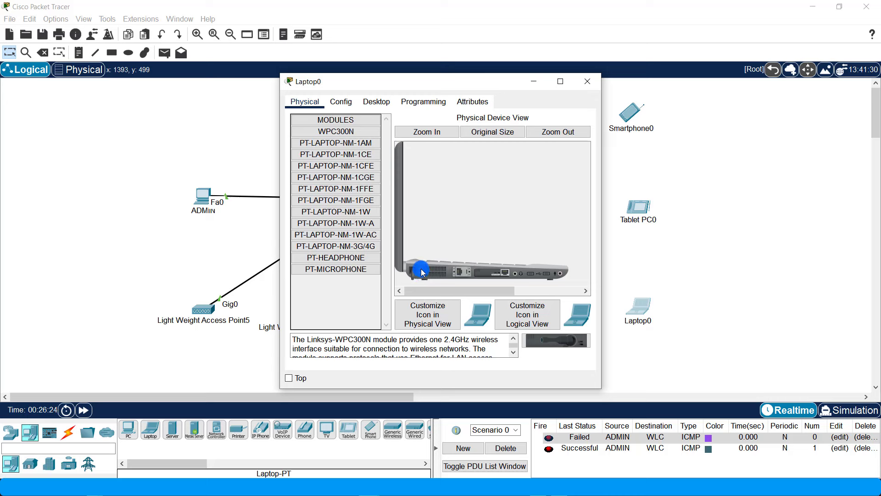
left_click(496, 272)
mouse_move(496, 274)
left_mouse_down()
mouse_move(362, 284)
mouse_move(523, 312)
mouse_move(576, 342)
mouse_move(492, 272)
left_mouse_up()
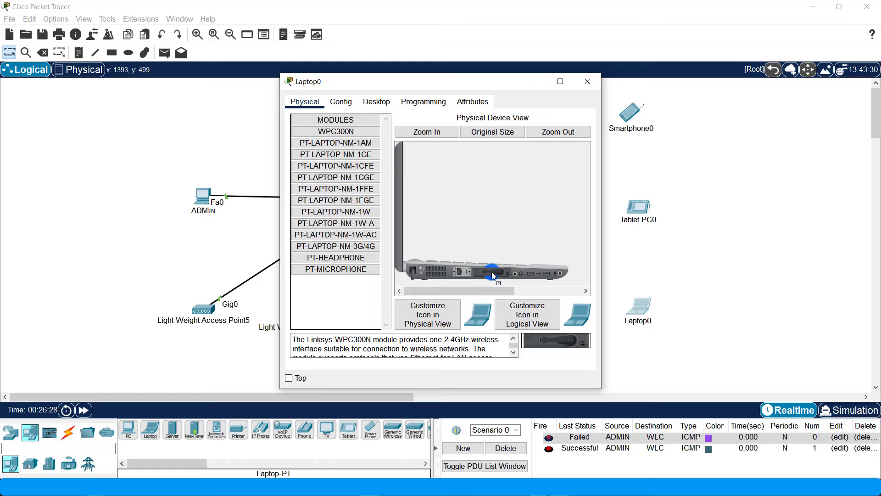
left_click(422, 270)
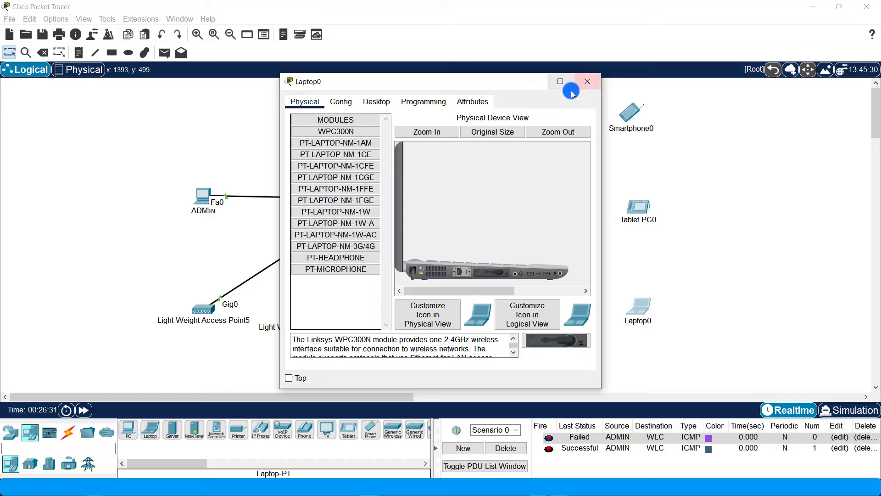
left_click(589, 84)
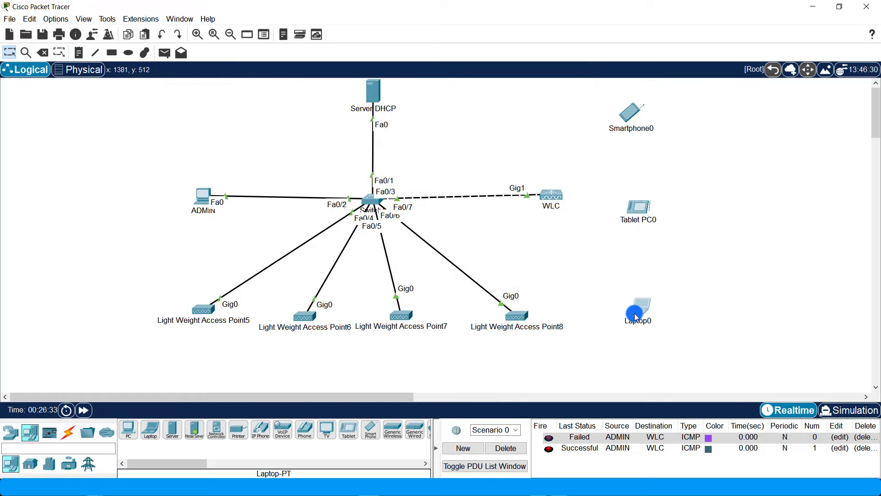
left_click(635, 316)
- Open Laptop0's Wireless0 settings and check the controller's WLAN SSID name, DIRTECH, for the SSID field
left_click(374, 101)
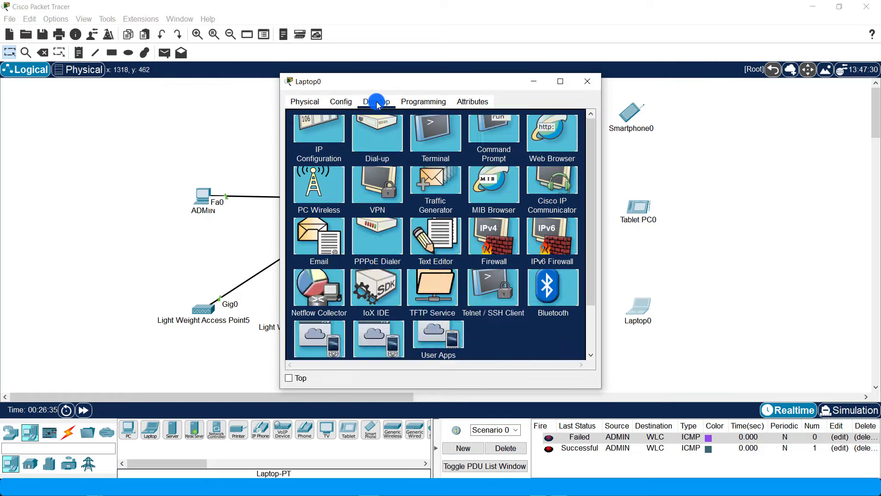
left_click(342, 101)
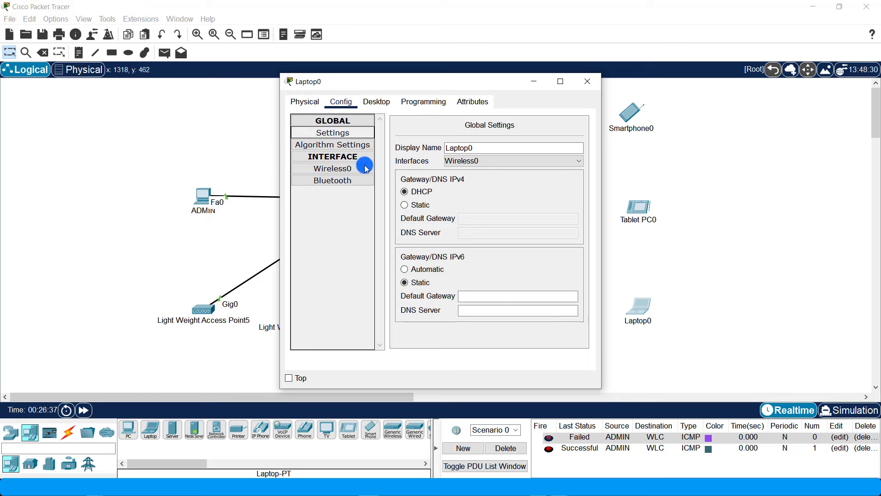
left_click(344, 170)
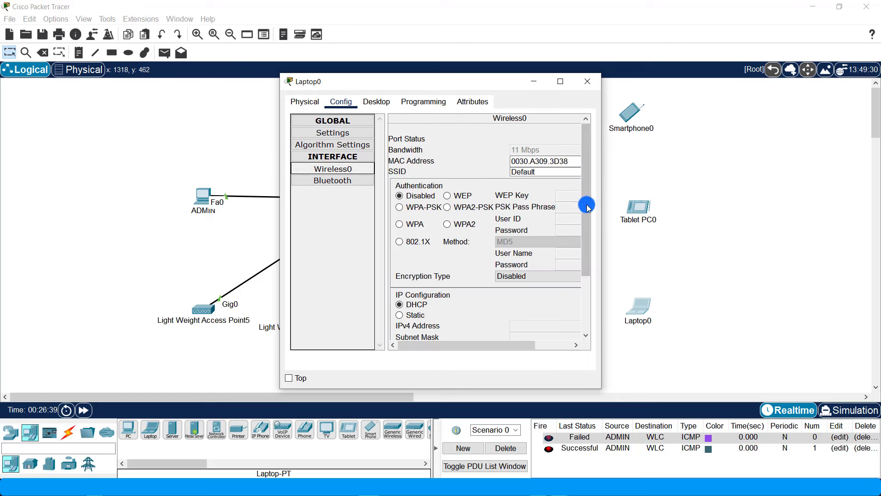
left_click_drag(602, 208, 810, 207)
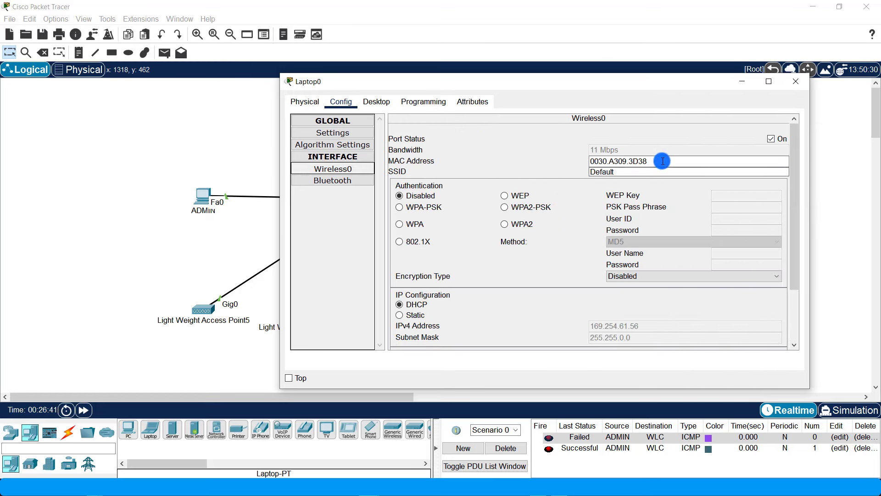
left_click_drag(663, 171, 521, 175)
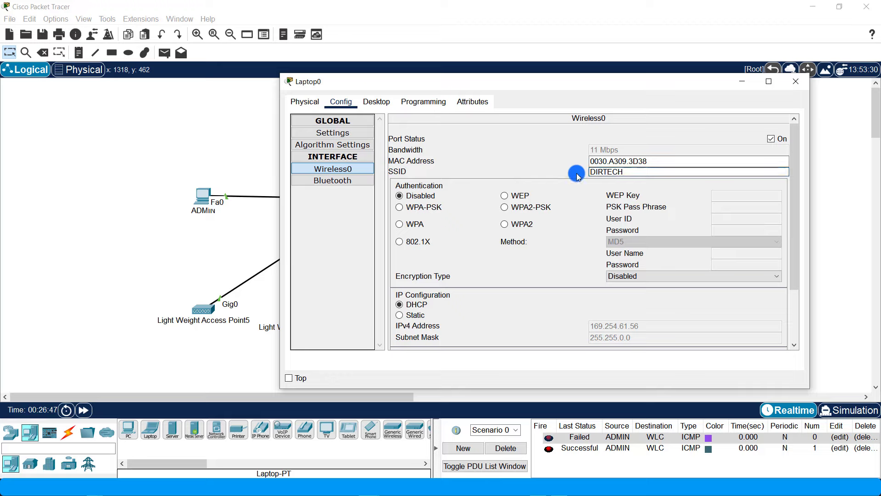
left_click(370, 487)
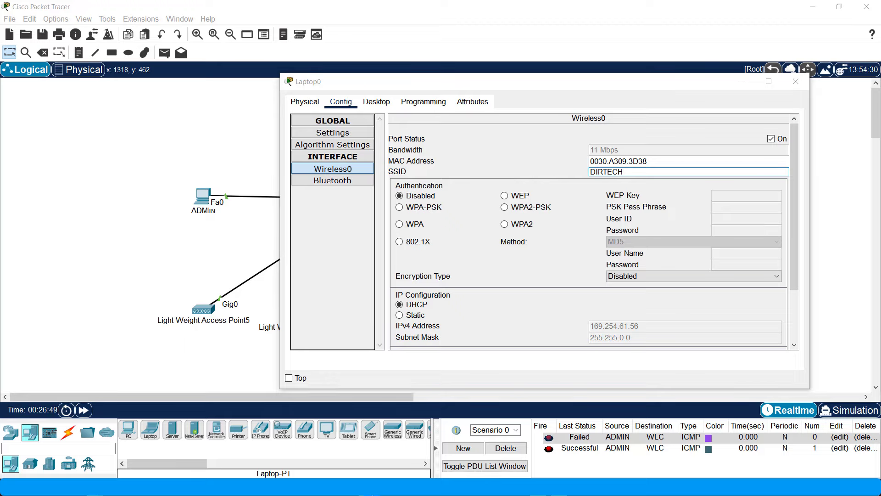
left_click(354, 437)
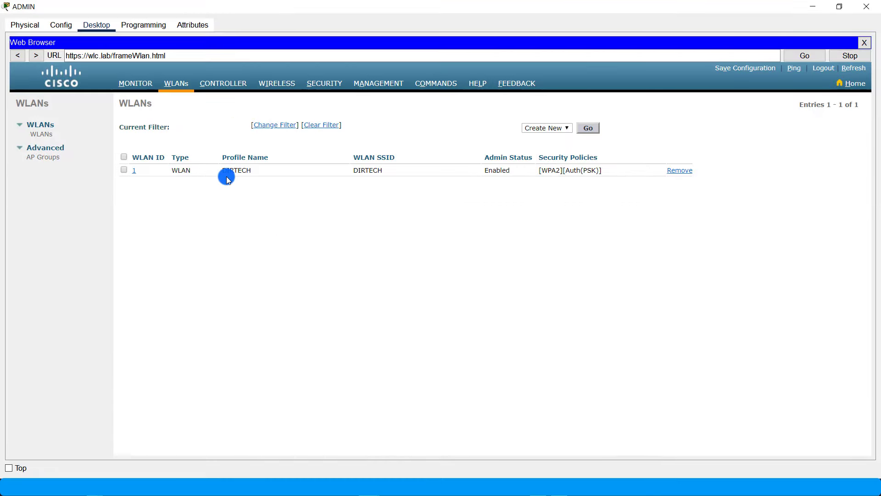
double_click(386, 170)
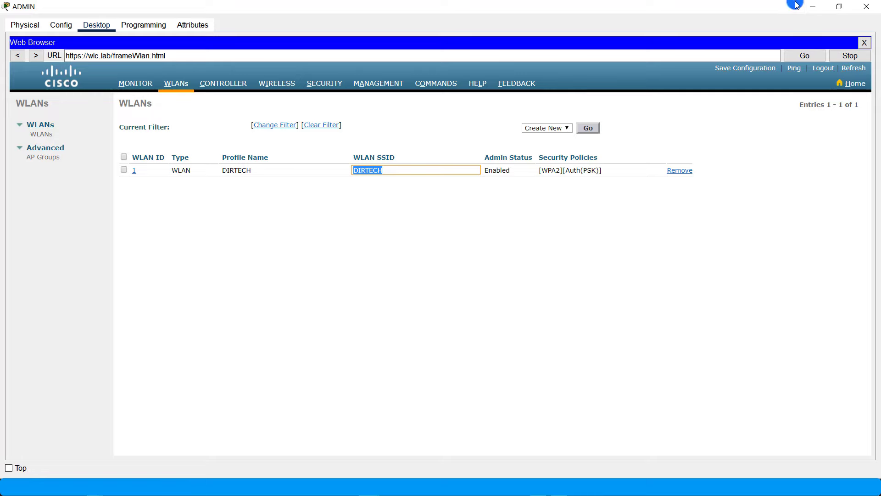
left_click(818, 5)
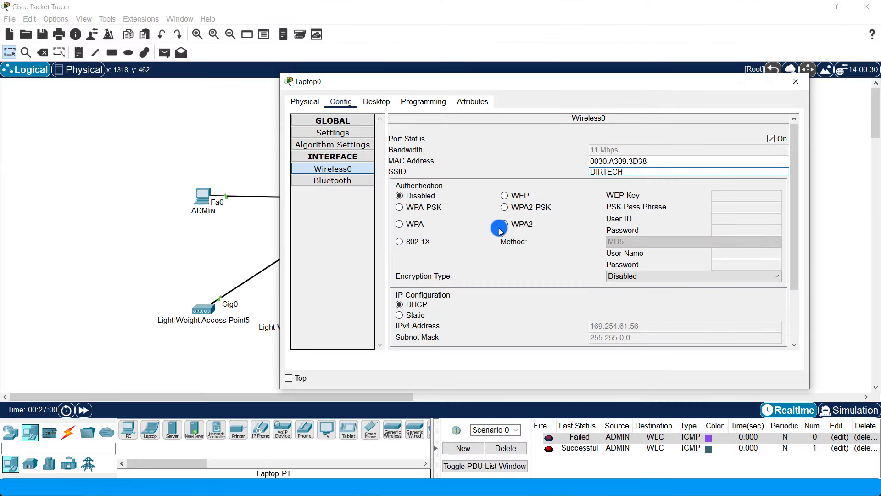
- Set Laptop0's wireless authentication to WPA2-PSK with the shared pass phrase, then move Laptop0 lower
left_click(532, 228)
left_click(740, 219)
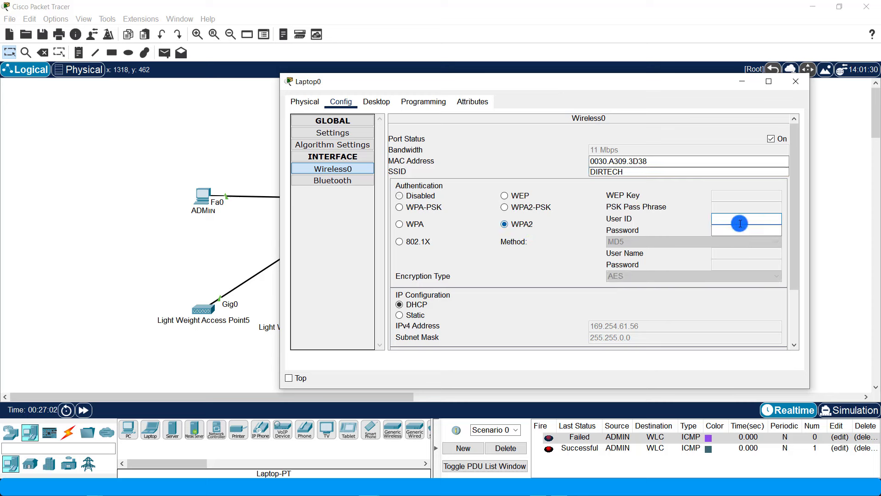
left_click(540, 208)
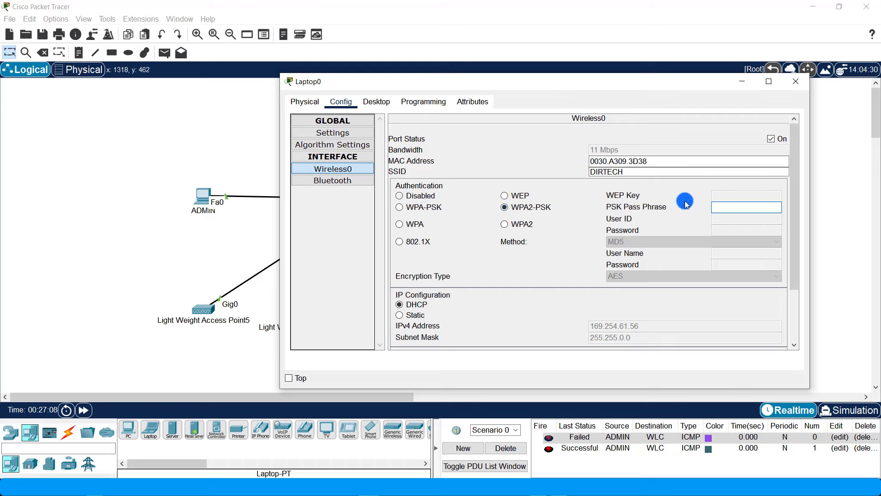
left_click(742, 210)
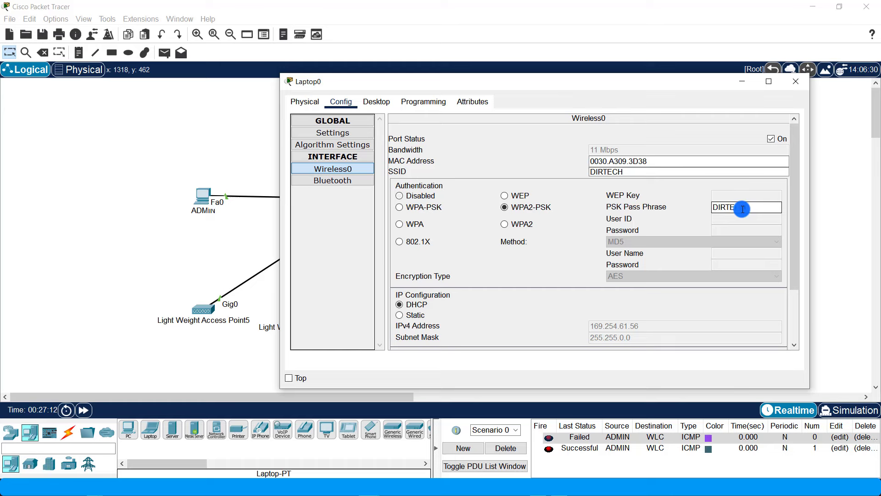
type("DIRTECH2")
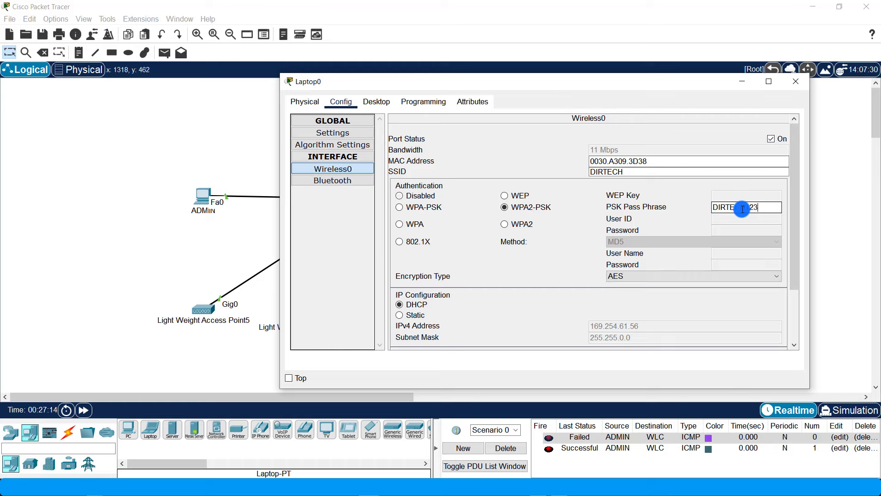
left_click(568, 298)
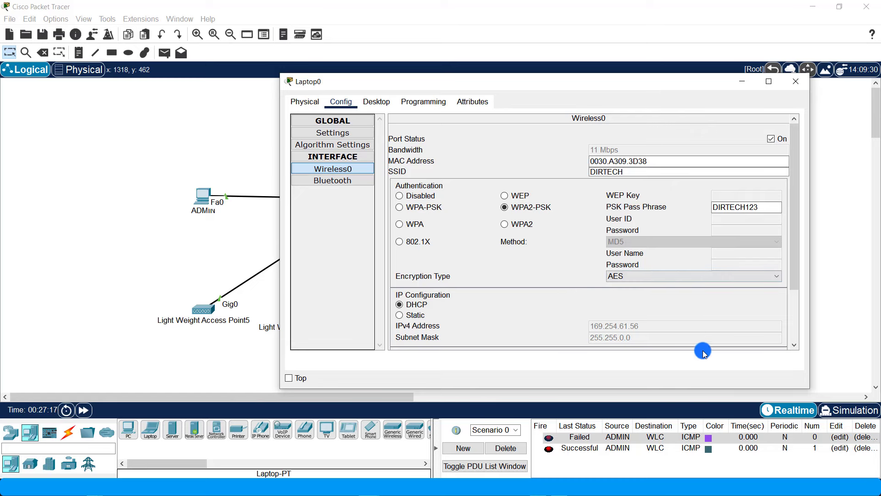
mouse_move(798, 266)
left_mouse_down()
mouse_move(799, 309)
mouse_move(797, 283)
left_mouse_up()
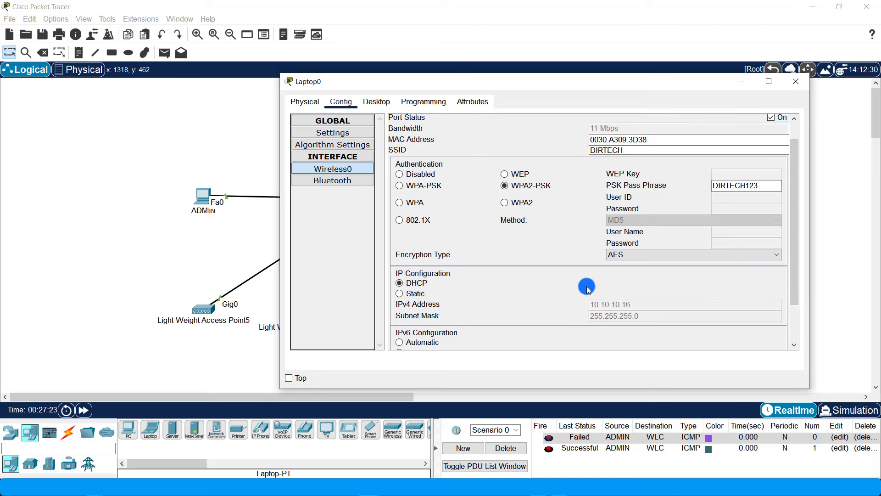
left_click(798, 79)
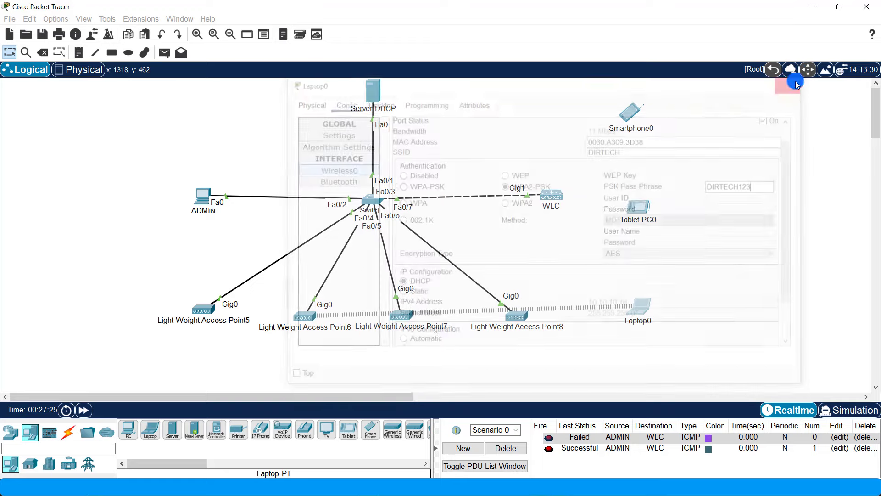
left_click_drag(630, 301, 636, 350)
- Open Tablet PC0's Wireless0 settings in a wider window and select the SSID field for DIRTECH
left_click(643, 216)
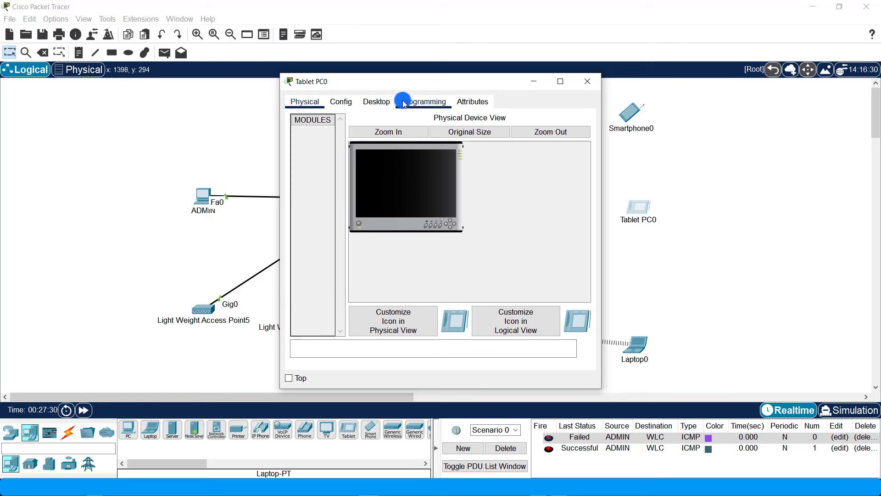
left_click(380, 102)
left_click(352, 102)
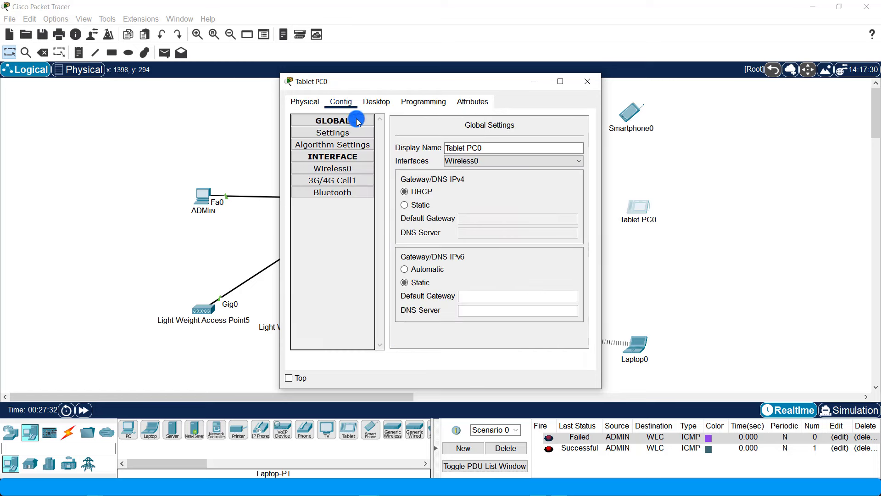
left_click(346, 168)
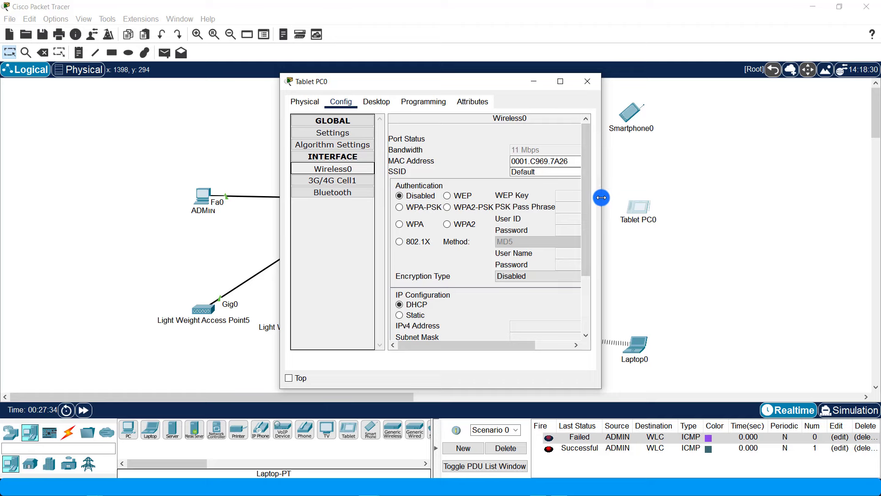
left_click_drag(602, 198, 800, 197)
left_click_drag(673, 171, 532, 170)
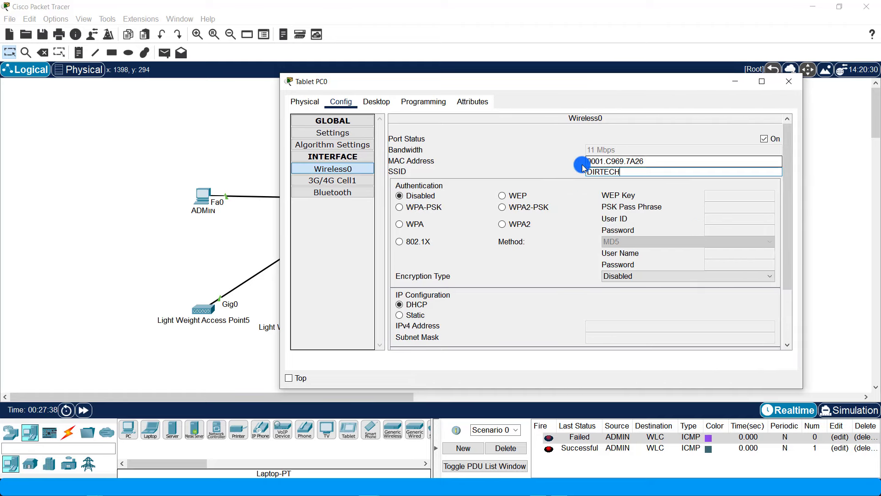
- Set Tablet PC0's authentication to WPA2-PSK and enter the shared pass phrase before closing
left_click(520, 213)
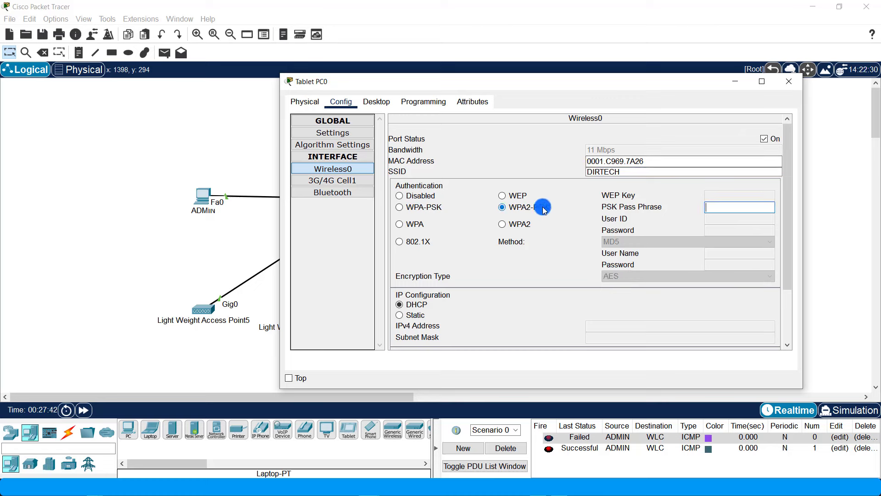
left_click(719, 204)
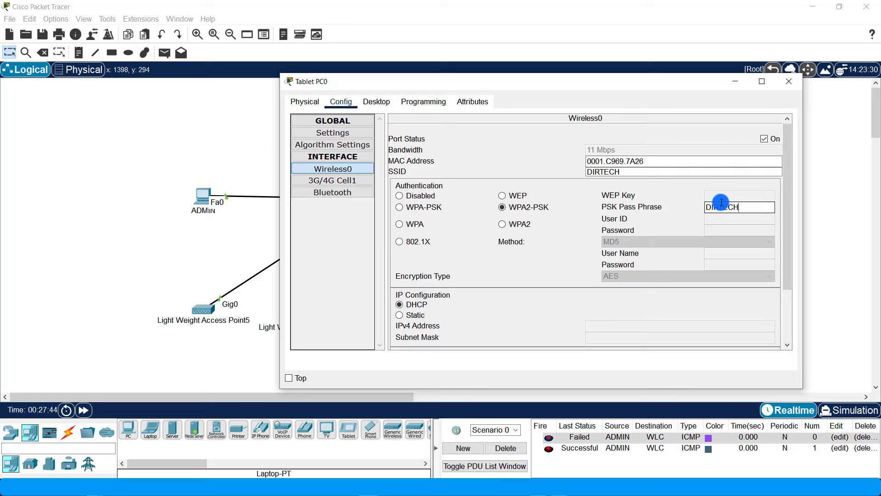
type("DIRTECH1")
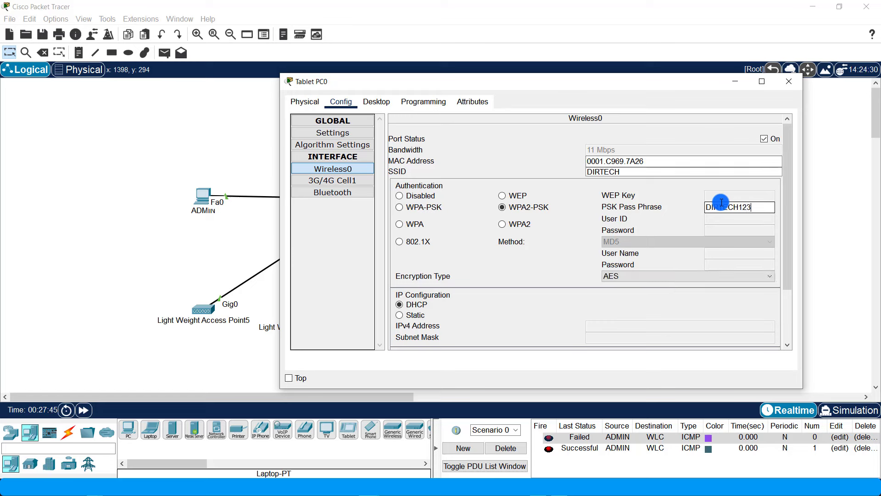
type("23")
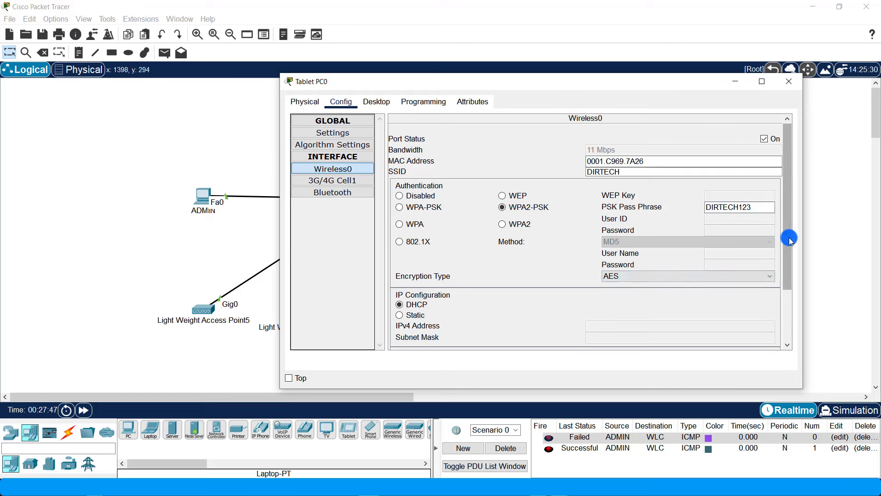
left_click_drag(789, 236, 790, 297)
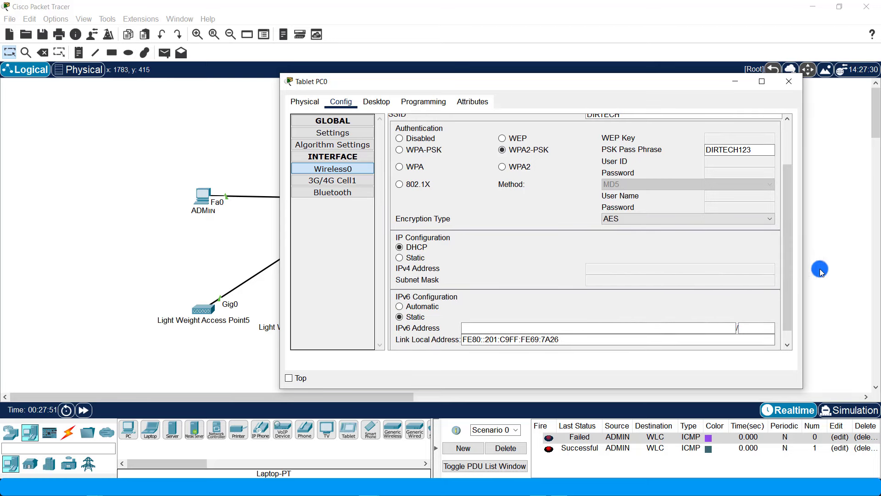
left_click_drag(783, 256, 779, 207)
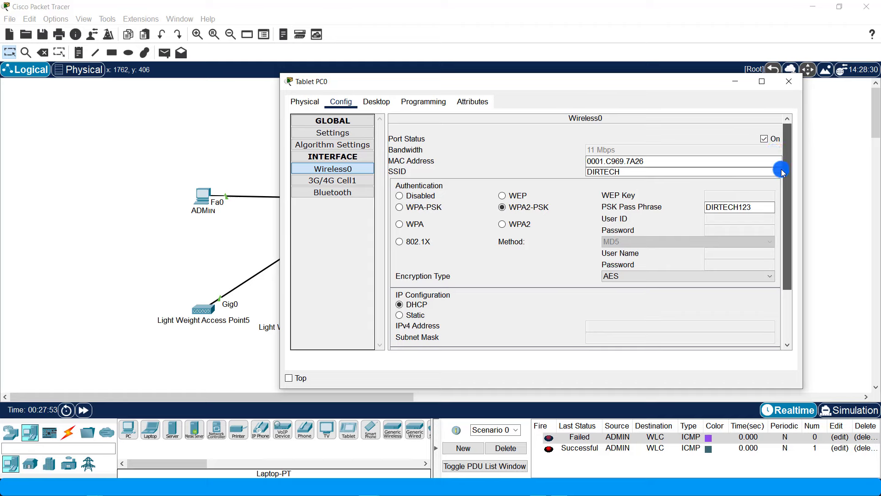
left_click_drag(787, 166, 798, 235)
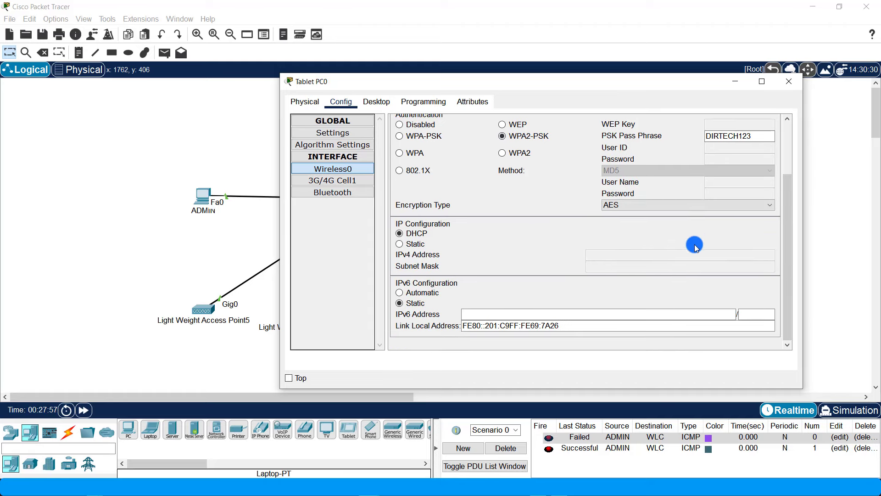
left_click(790, 82)
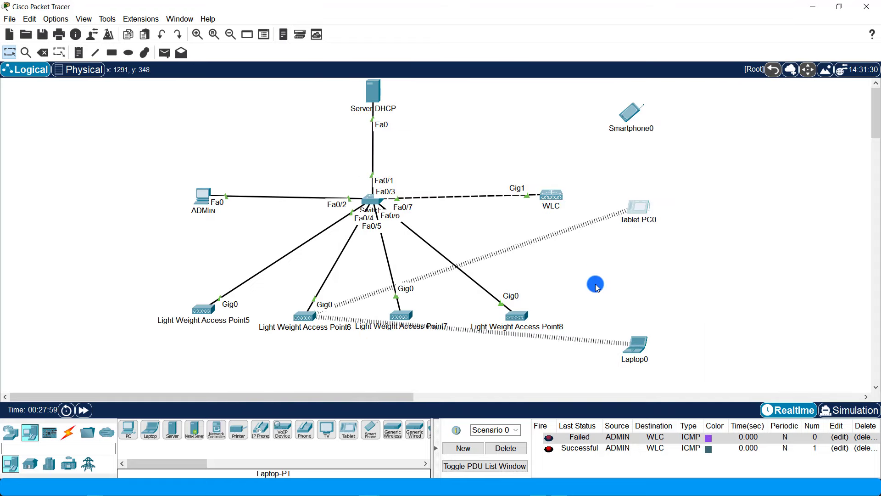
- Give Smartphone0's Wireless0 SSID DIRTECH with WPA2-PSK, enlarging the window to review all settings before closing
left_click(631, 112)
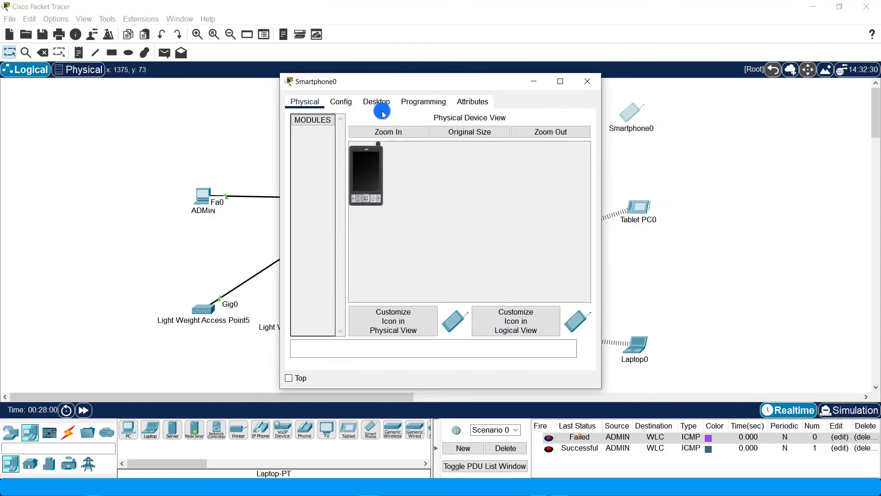
left_click(342, 101)
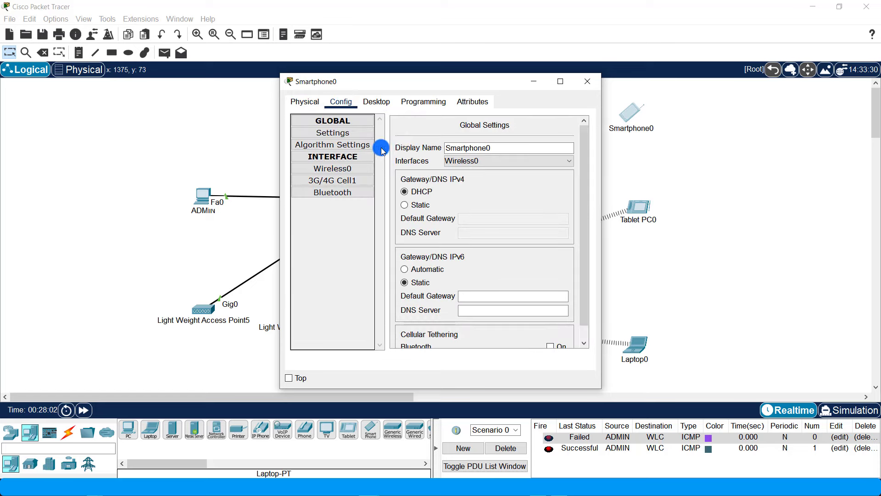
left_click(335, 170)
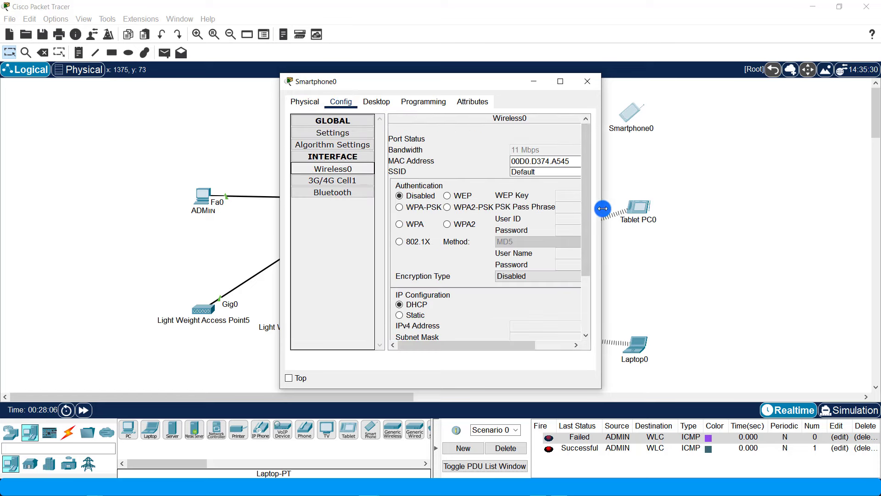
left_click_drag(603, 208, 785, 206)
left_click_drag(699, 170, 528, 167)
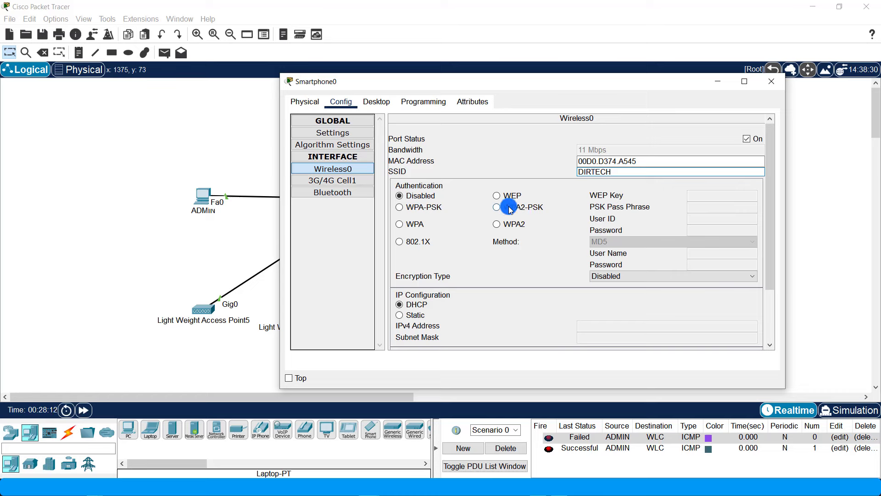
left_click(526, 209)
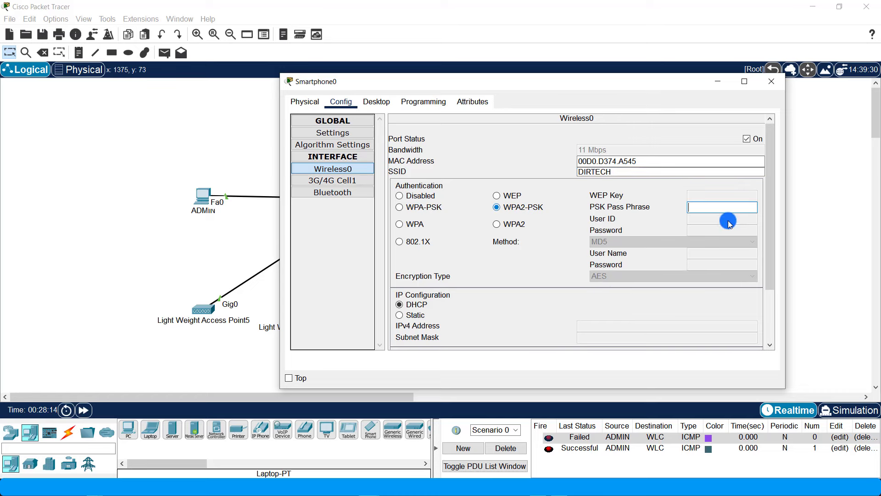
left_click_drag(787, 218, 879, 219)
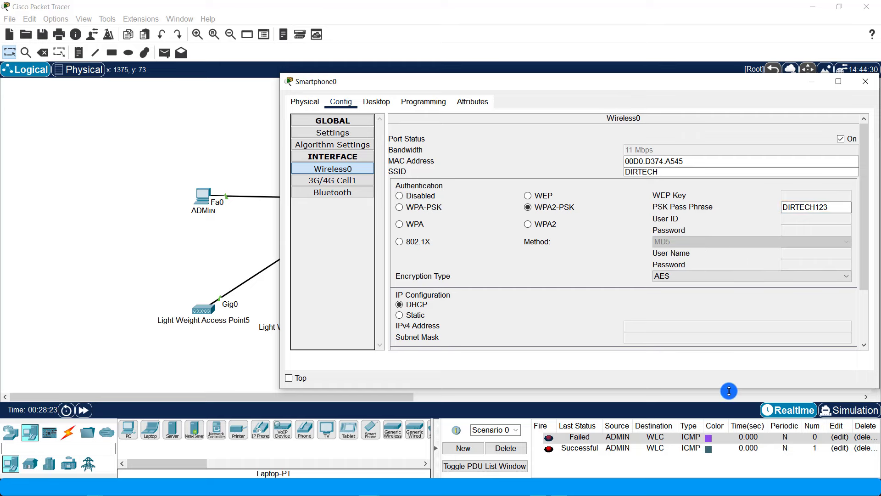
left_click_drag(729, 390, 729, 451)
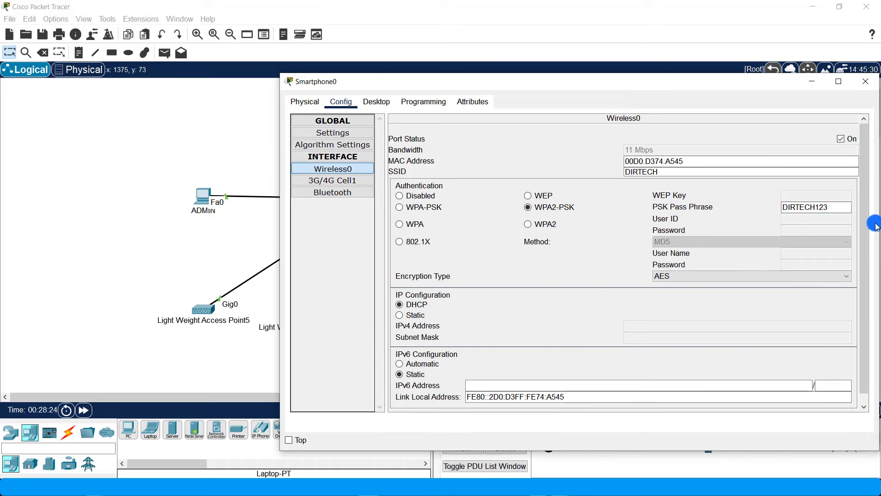
scroll(863, 223, "down", 1)
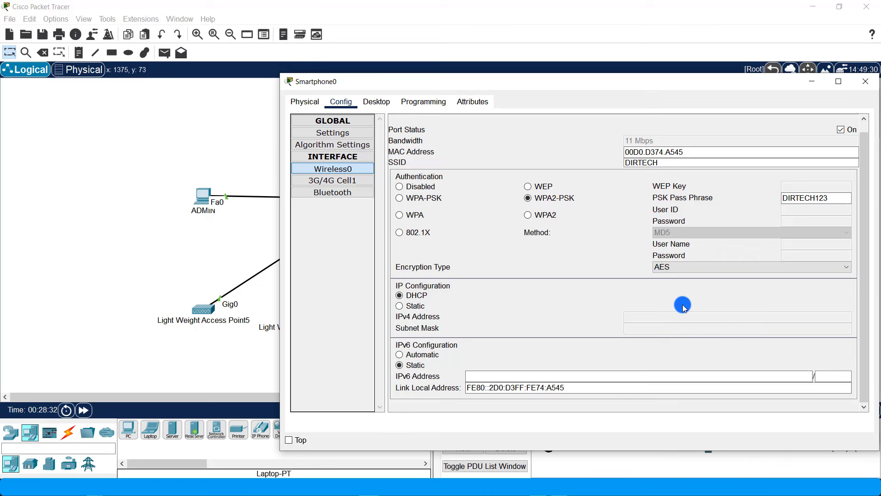
left_click(865, 81)
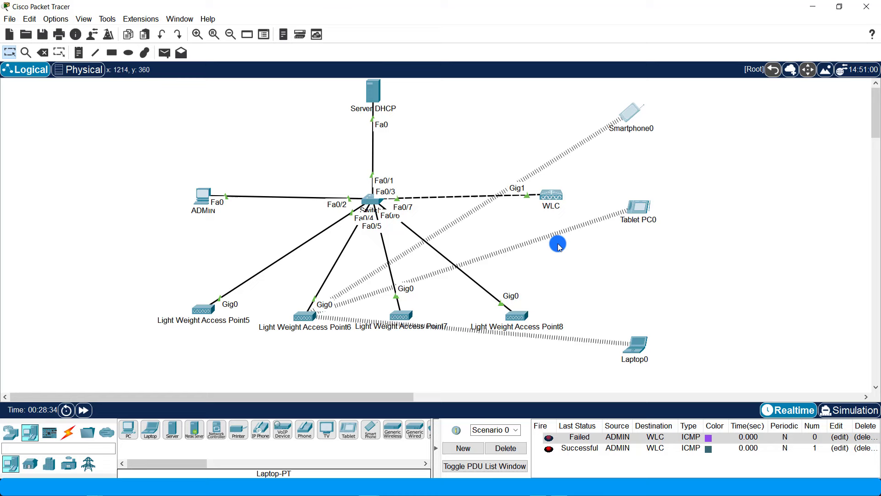
- Check Tablet PC0's 10.10.10.18/24 IP configuration and WPA2-PSK wireless settings, then view the device summaries
left_click(638, 209)
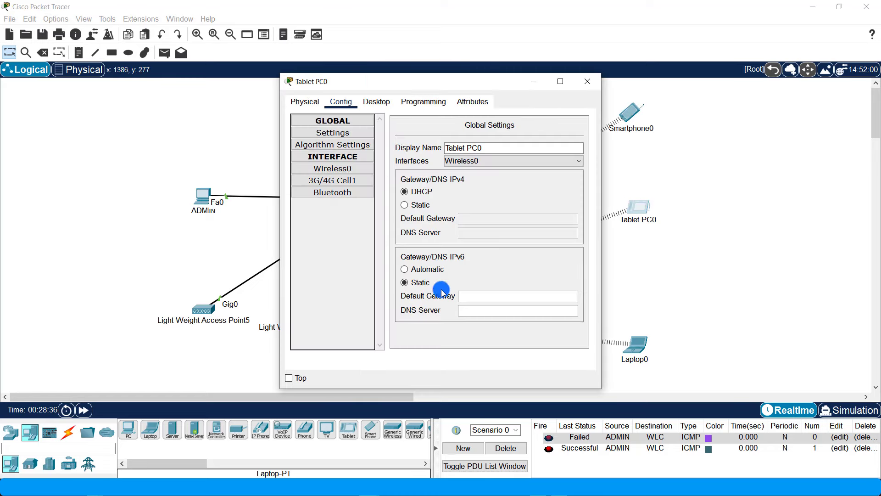
left_click(378, 102)
left_click(325, 149)
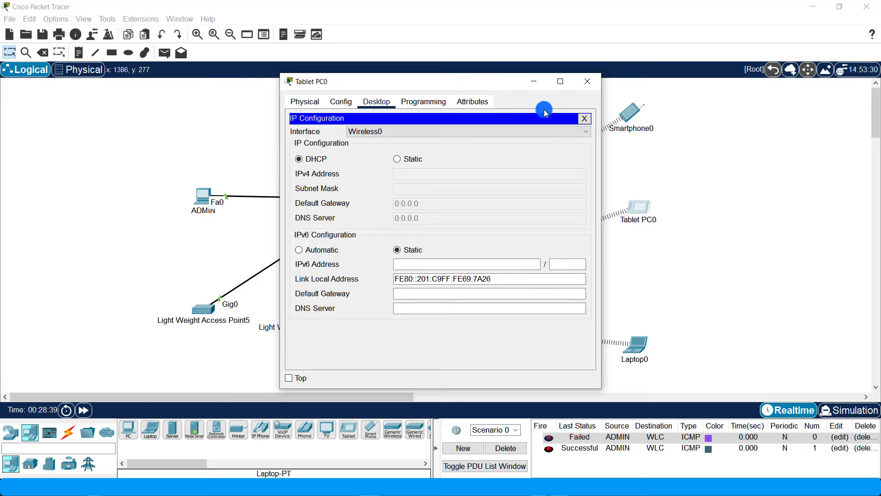
left_click(341, 101)
left_click(339, 168)
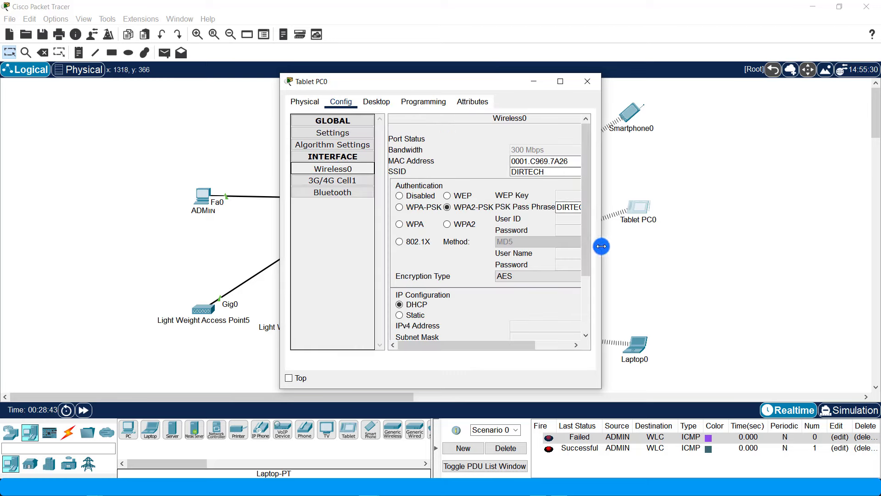
left_click_drag(601, 246, 815, 289)
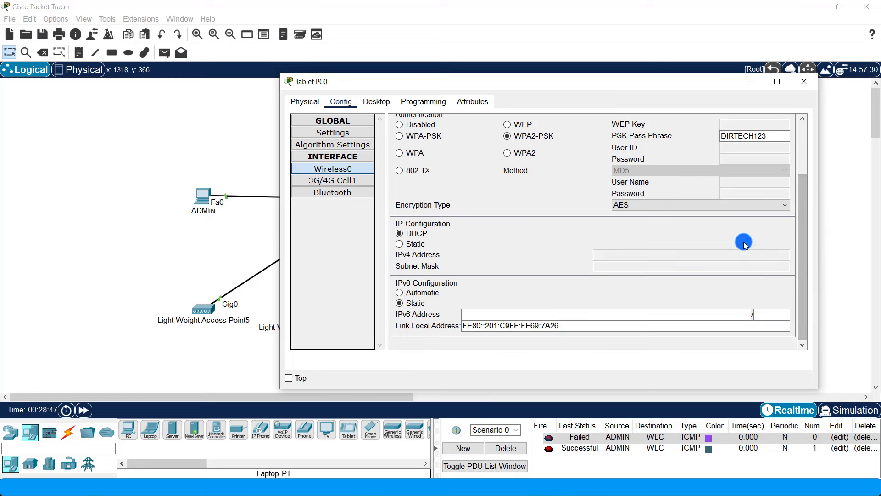
left_click(804, 81)
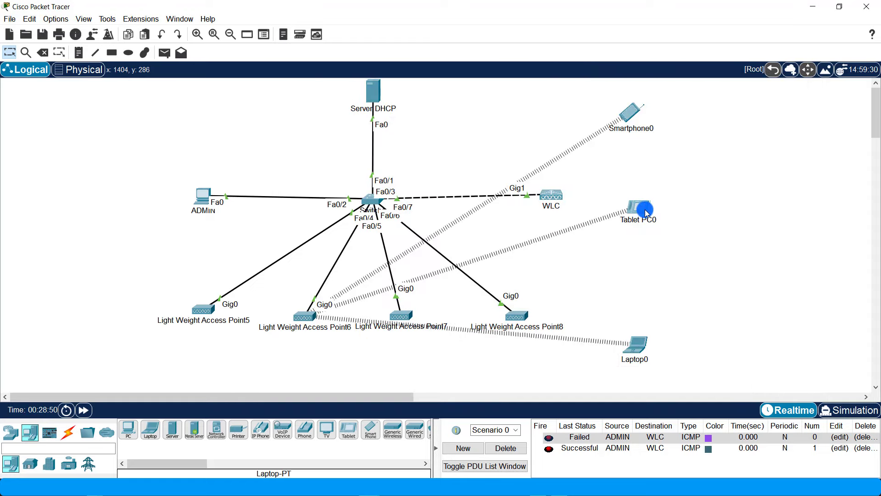
mouse_move(646, 209)
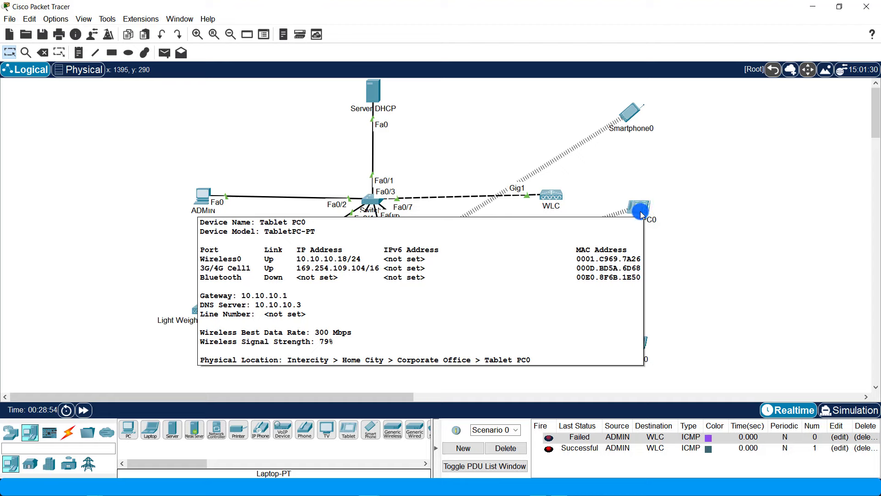
mouse_move(631, 111)
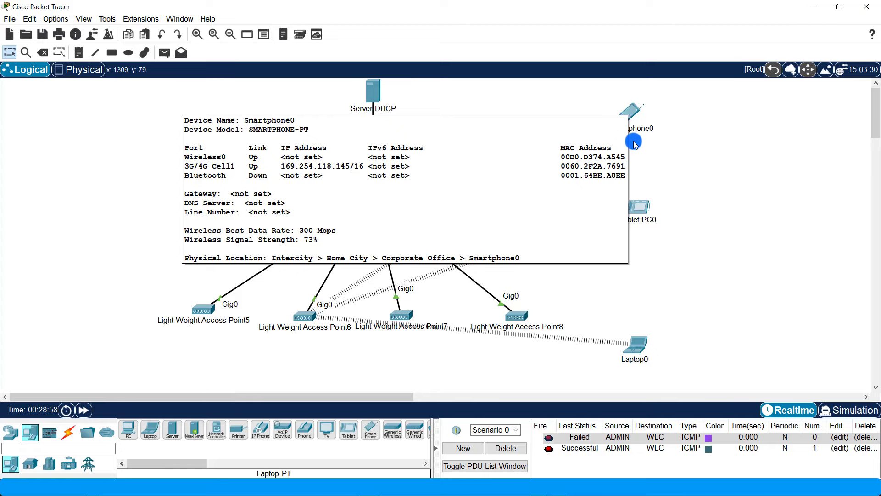
left_click(638, 211)
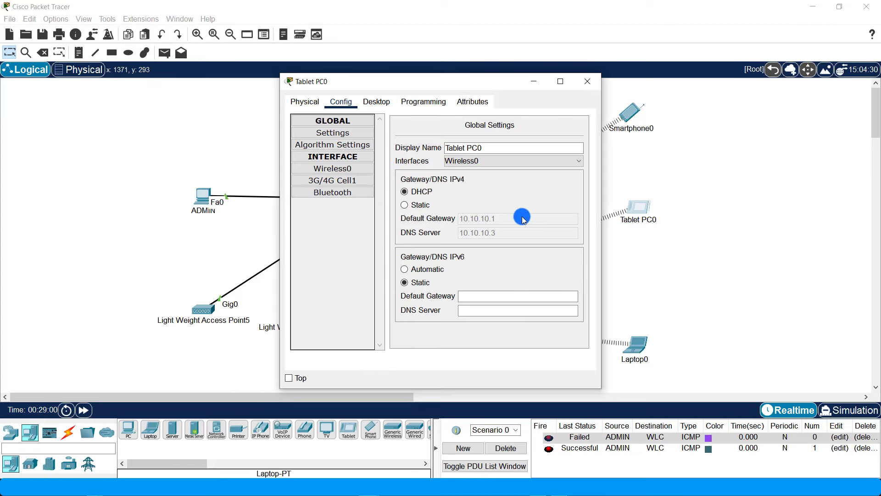
left_click(586, 78)
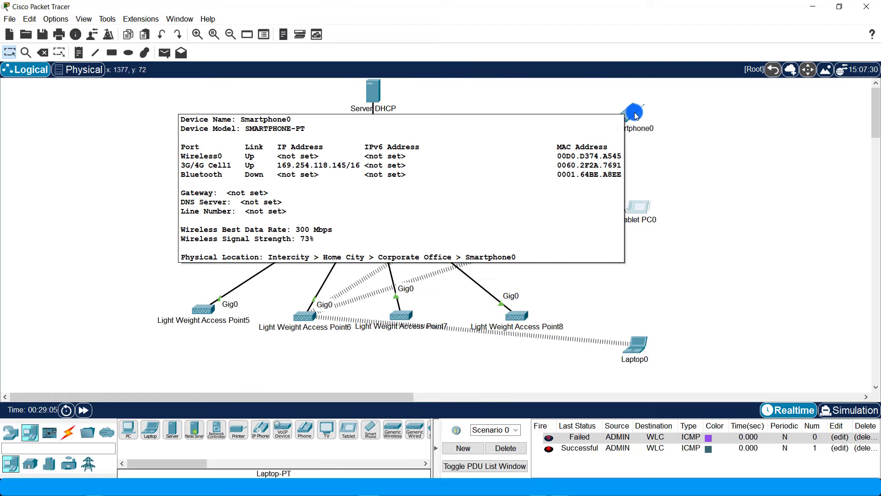
left_click(635, 115)
left_click(447, 151)
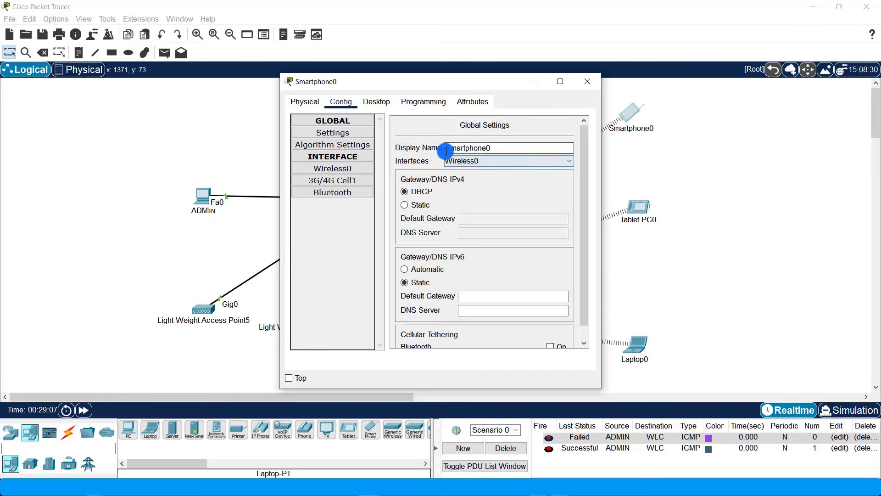
left_click(380, 103)
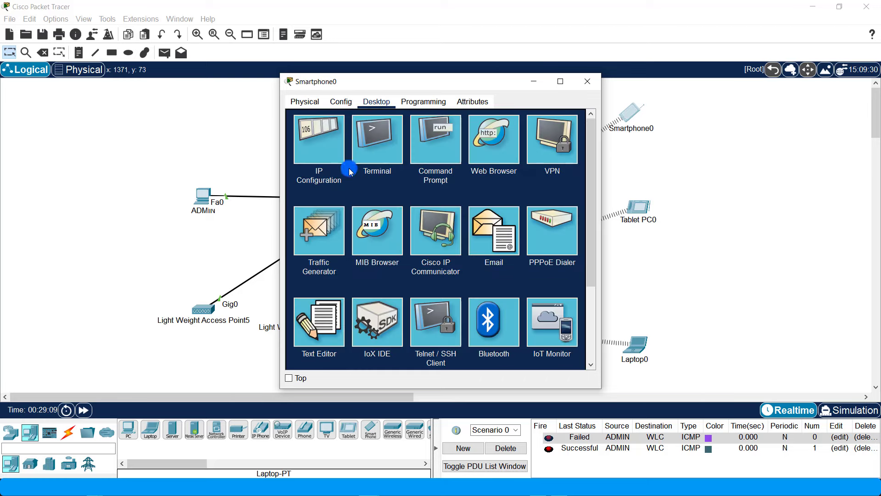
left_click(324, 159)
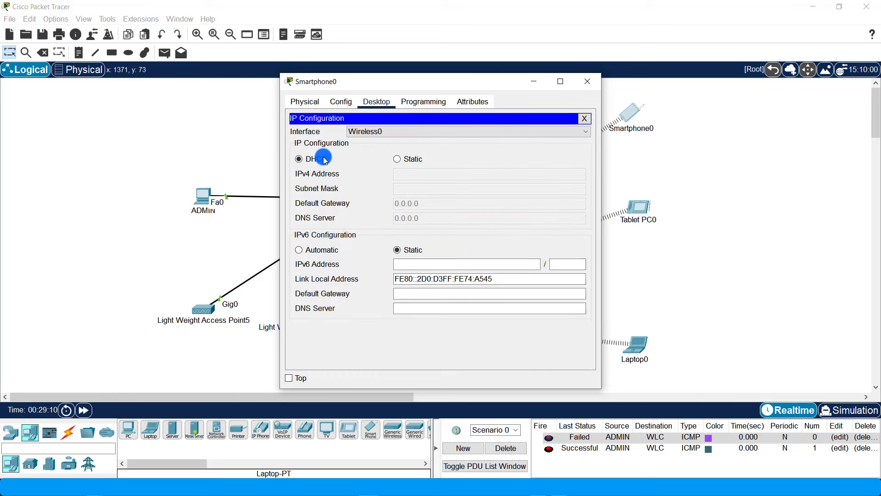
left_click(588, 86)
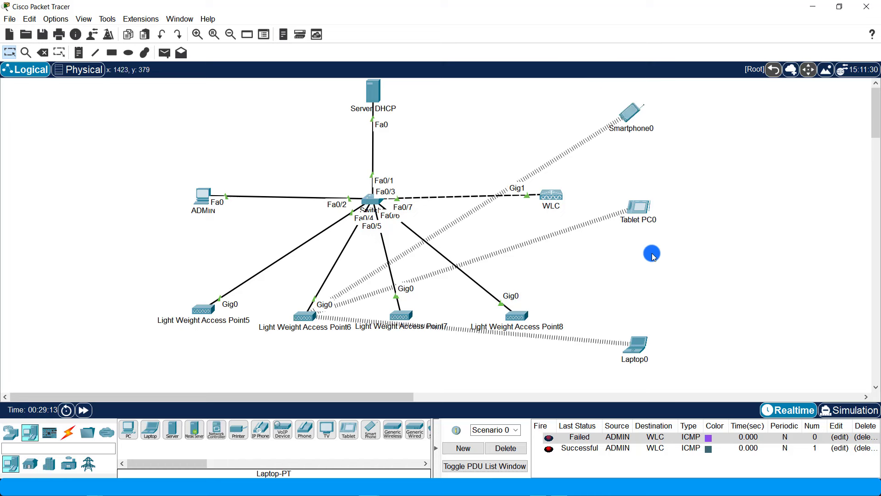
- Send a simple PDU from Laptop0 to Tablet PC0 and review Smartphone0's gateway and DNS settings
left_click(165, 52)
left_click(636, 347)
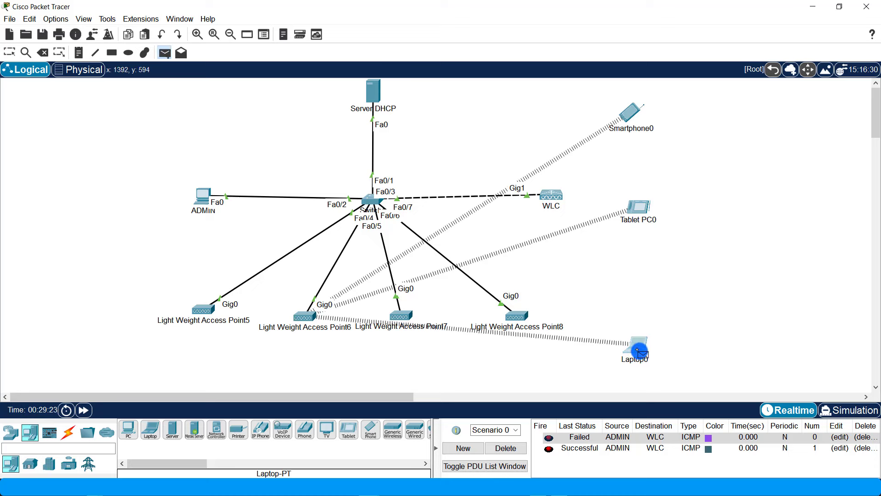
left_click(642, 212)
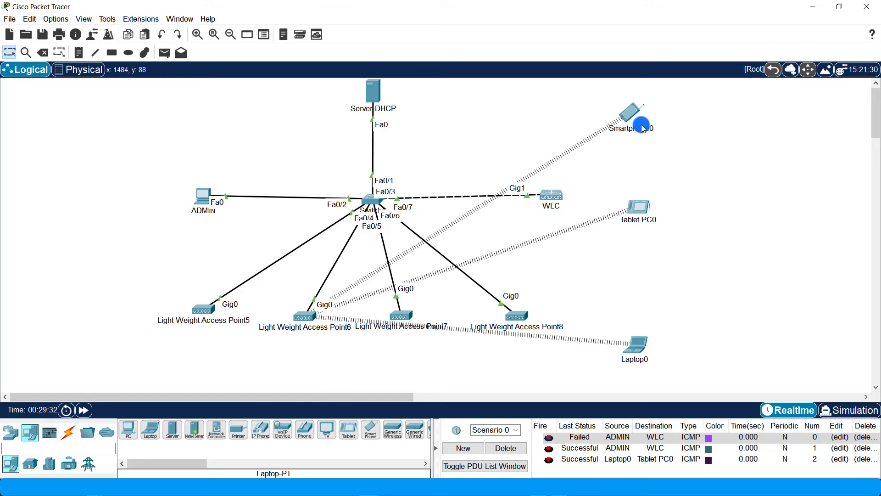
left_click(628, 114)
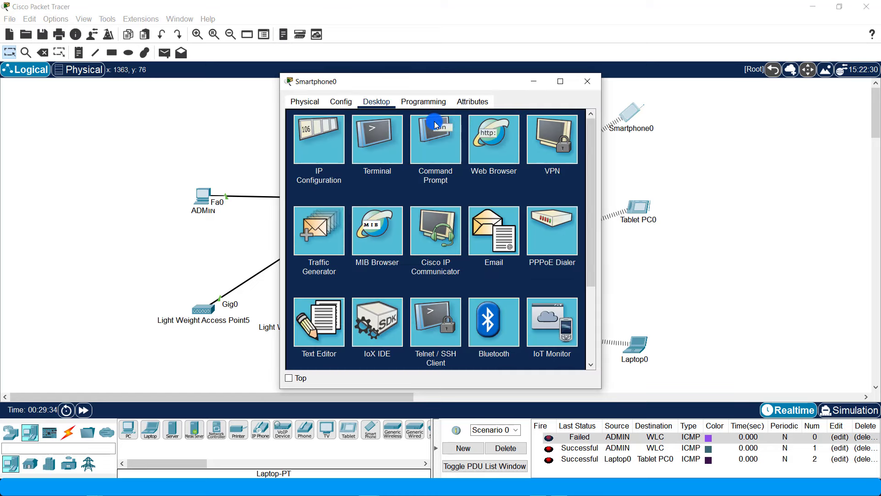
left_click(342, 102)
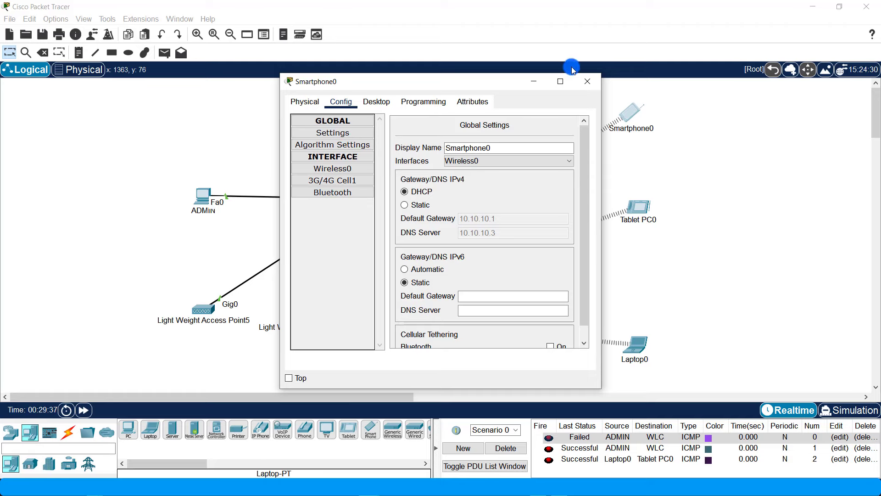
left_click(587, 81)
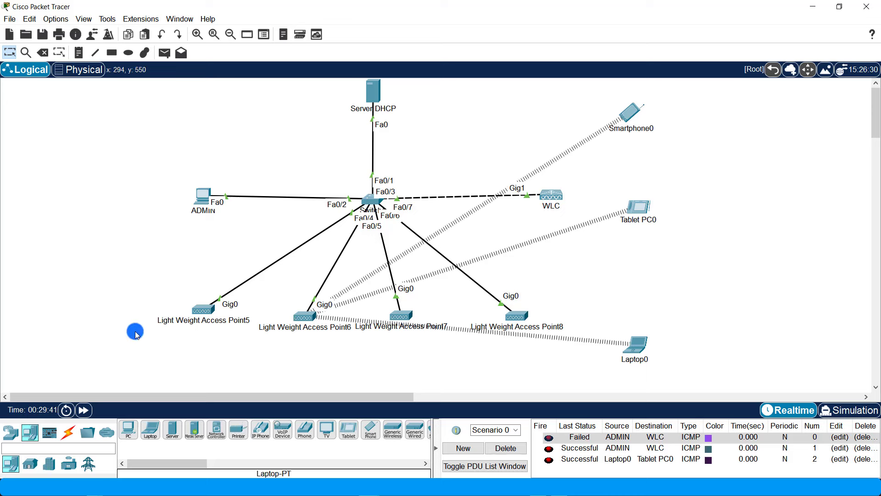
- Ping Tablet PC0 to Smartphone0, clear the PDU list, then ping Smartphone0 to Tablet PC0
left_click(165, 52)
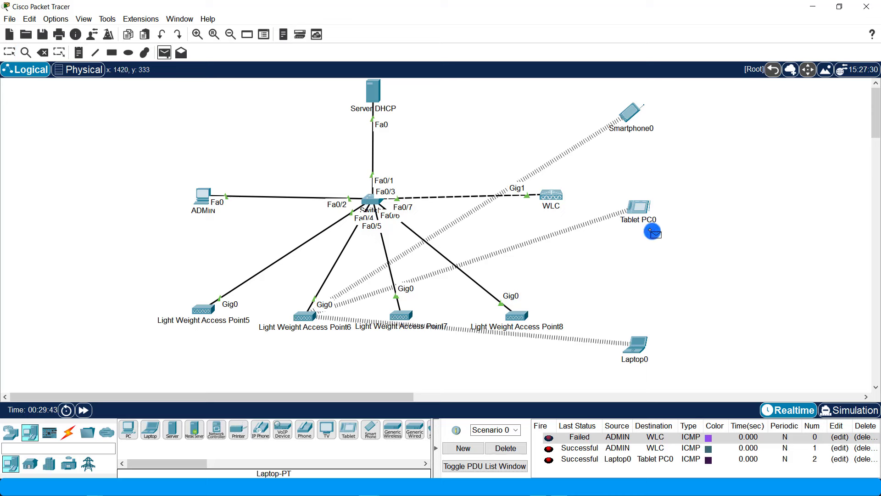
left_click(642, 210)
left_click(630, 112)
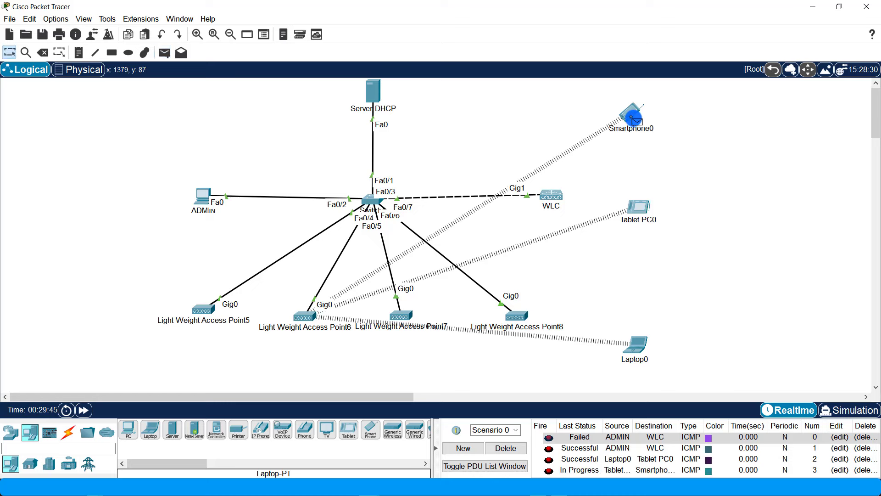
left_click(506, 448)
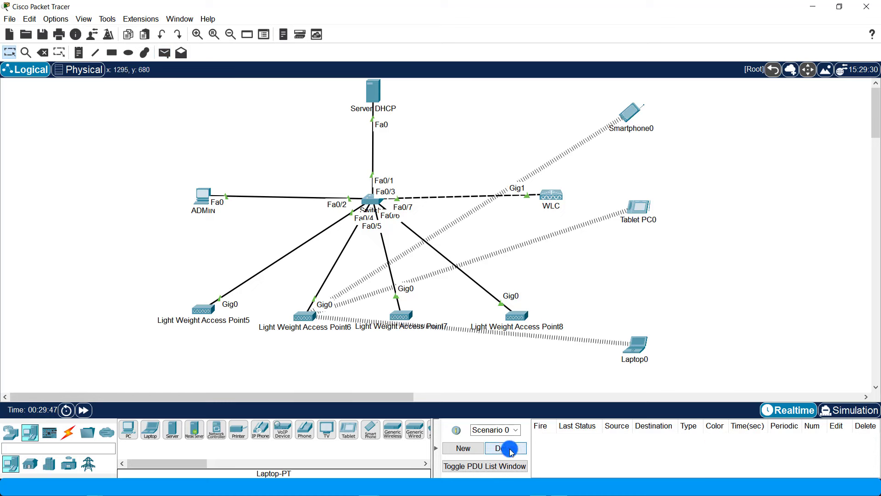
left_click(165, 52)
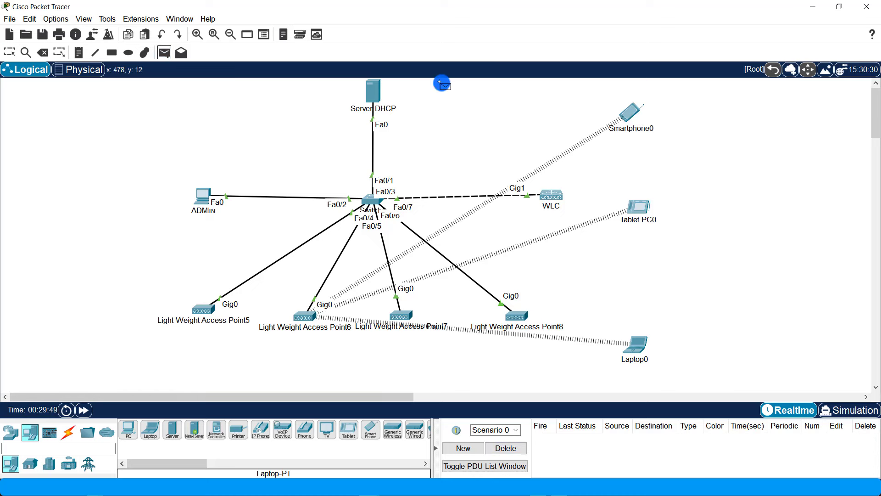
left_click(630, 113)
left_click(639, 207)
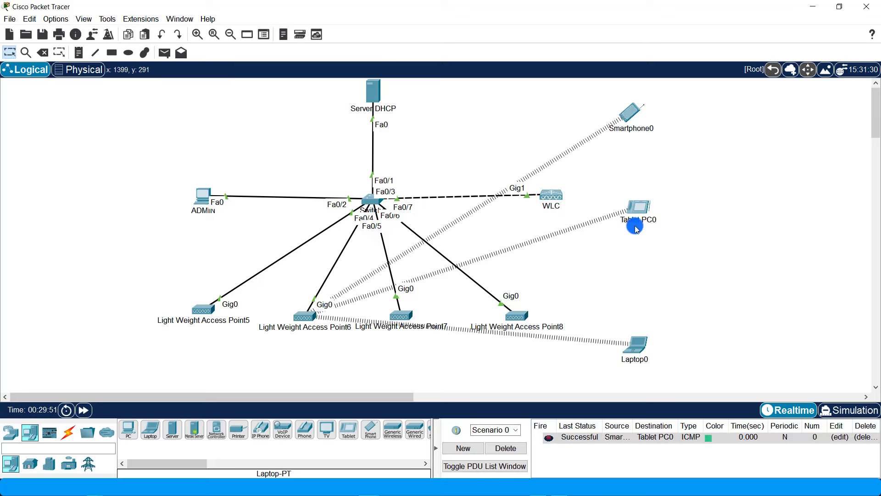